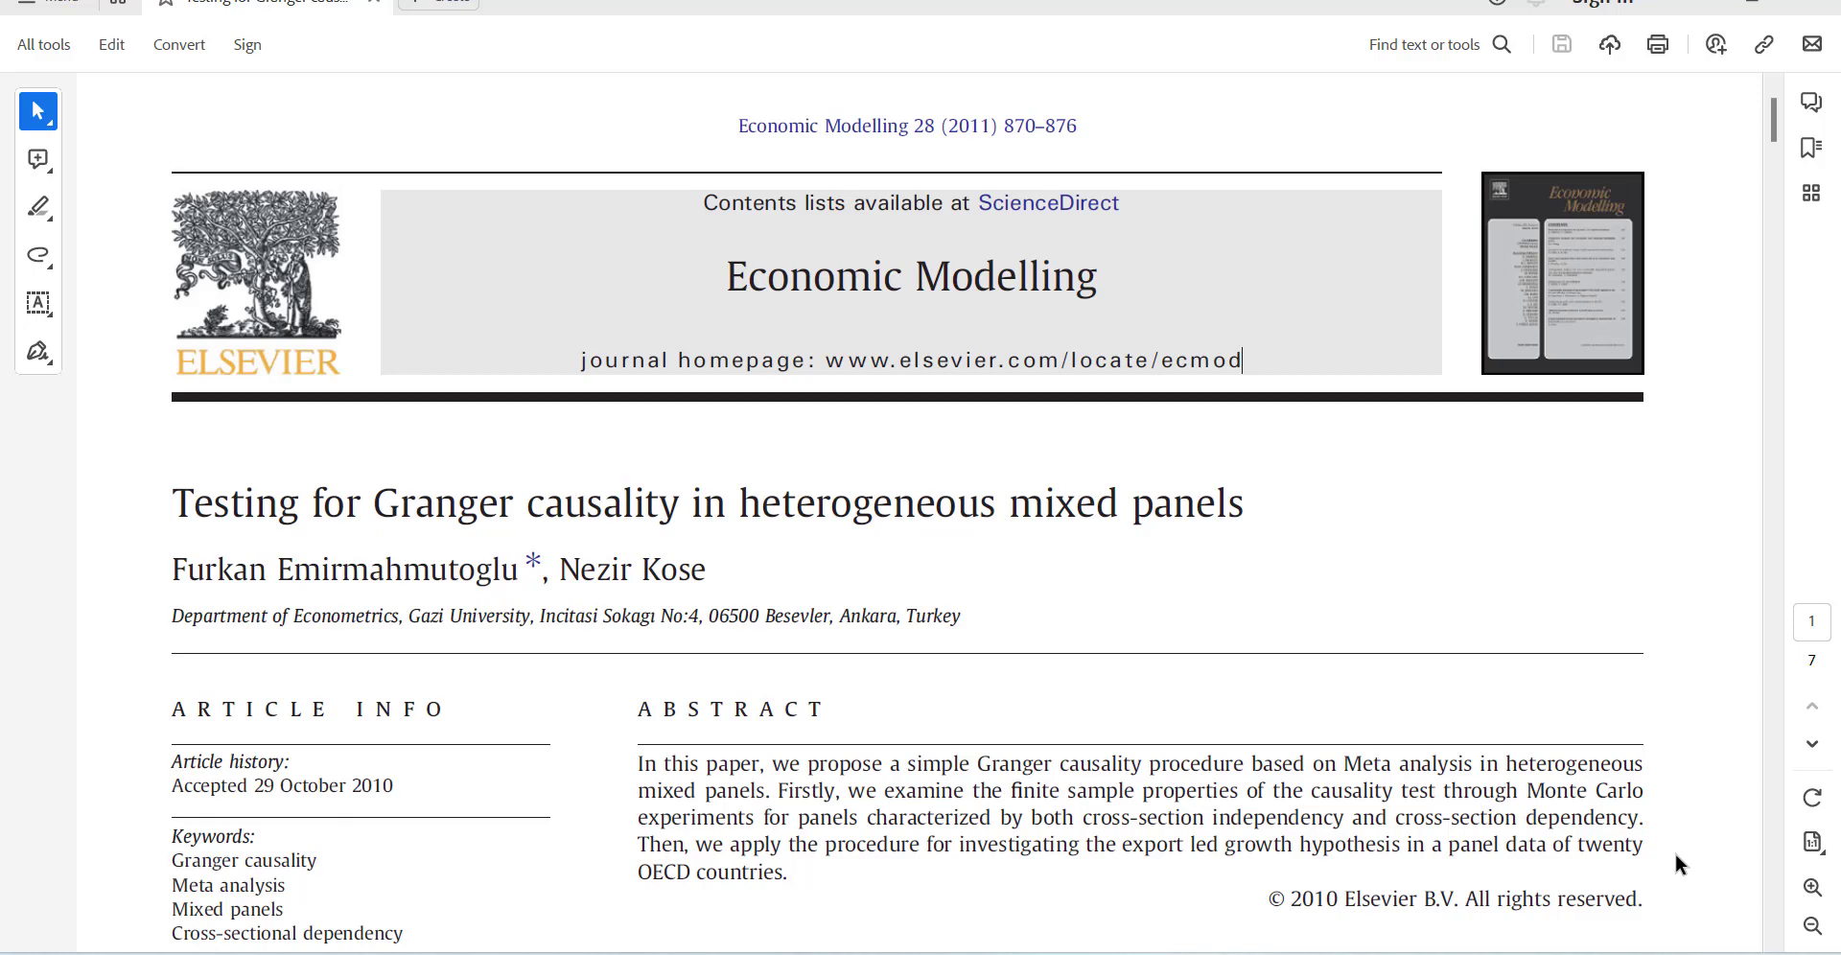
# Scroll through the open page and return to its top
pyautogui.scroll(-5, 1068, 826)
pyautogui.scroll(-15, 1069, 827)
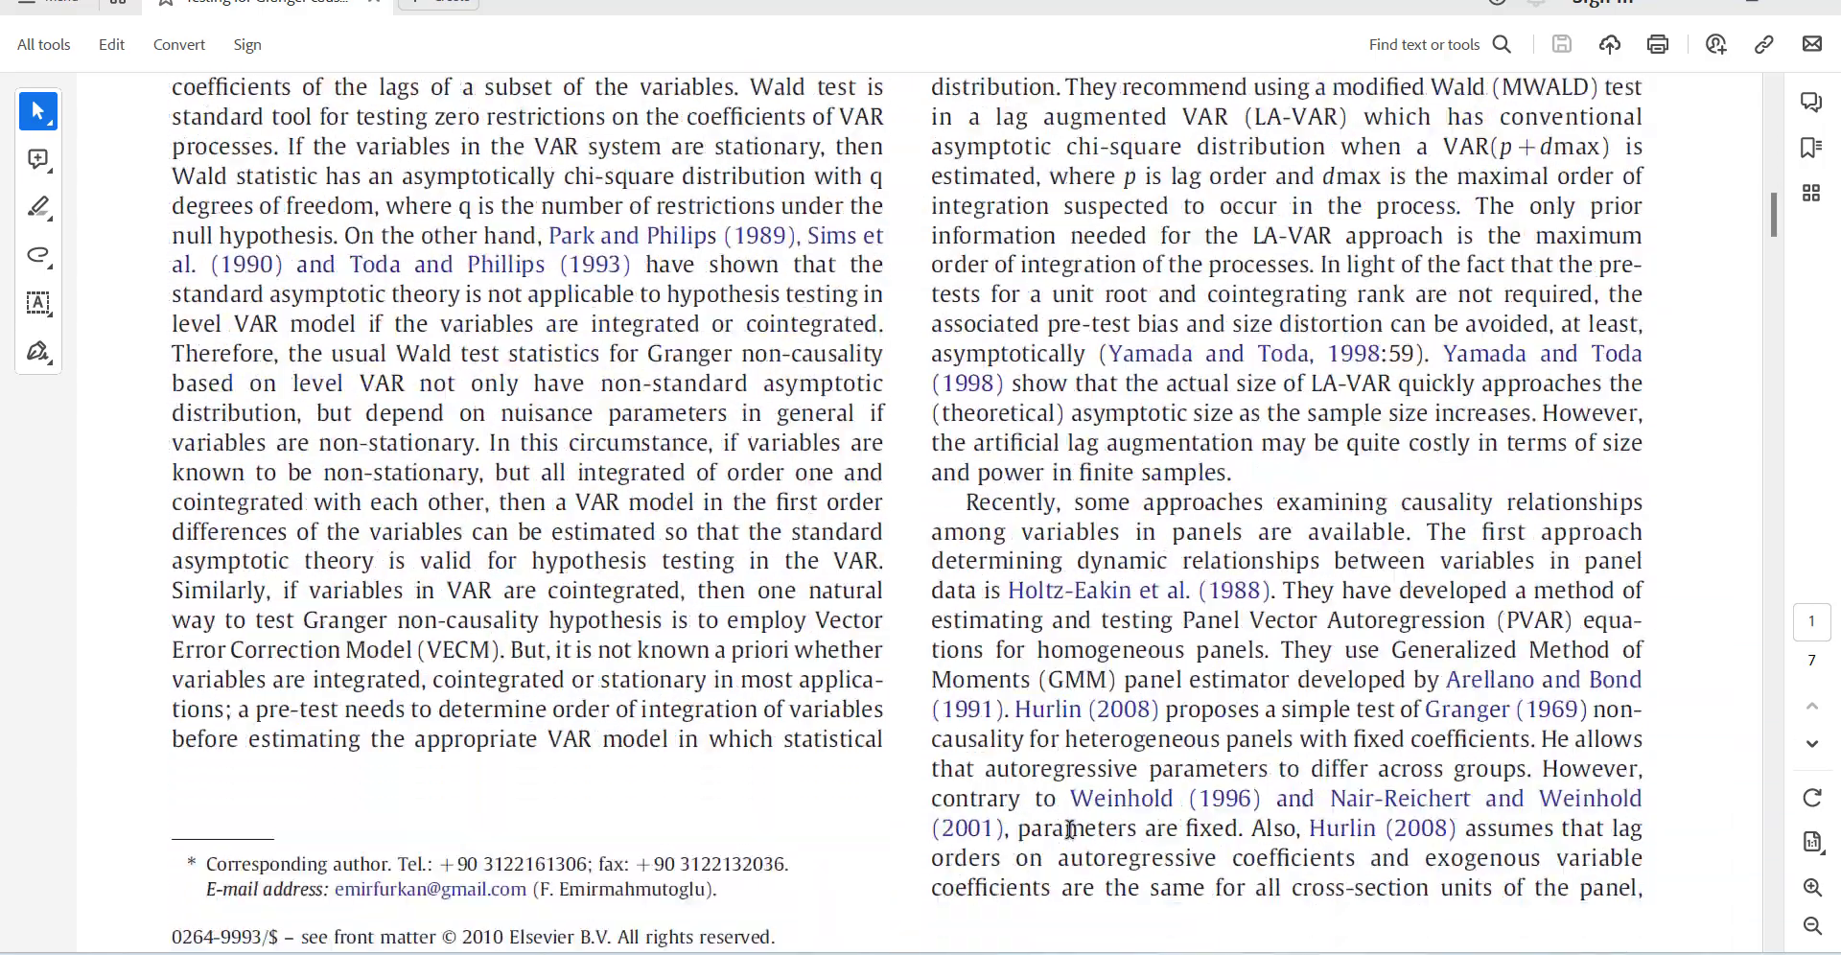
pyautogui.scroll(-20, 1070, 827)
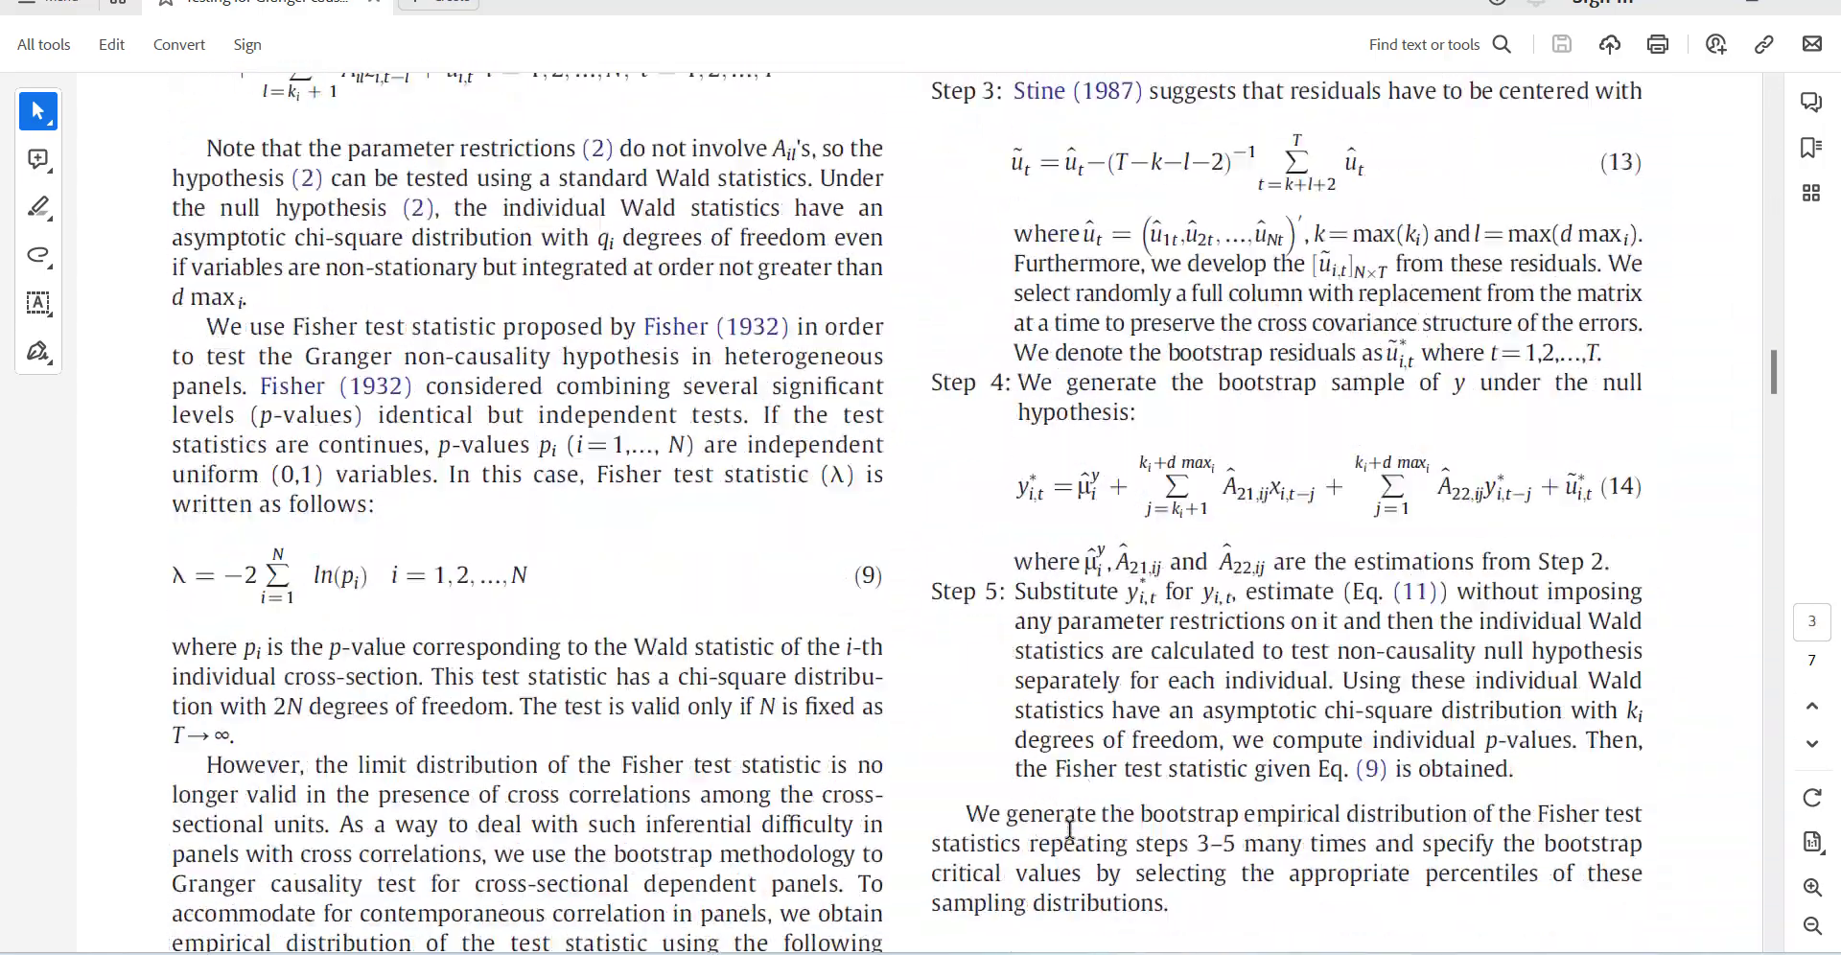
pyautogui.scroll(-20, 1071, 830)
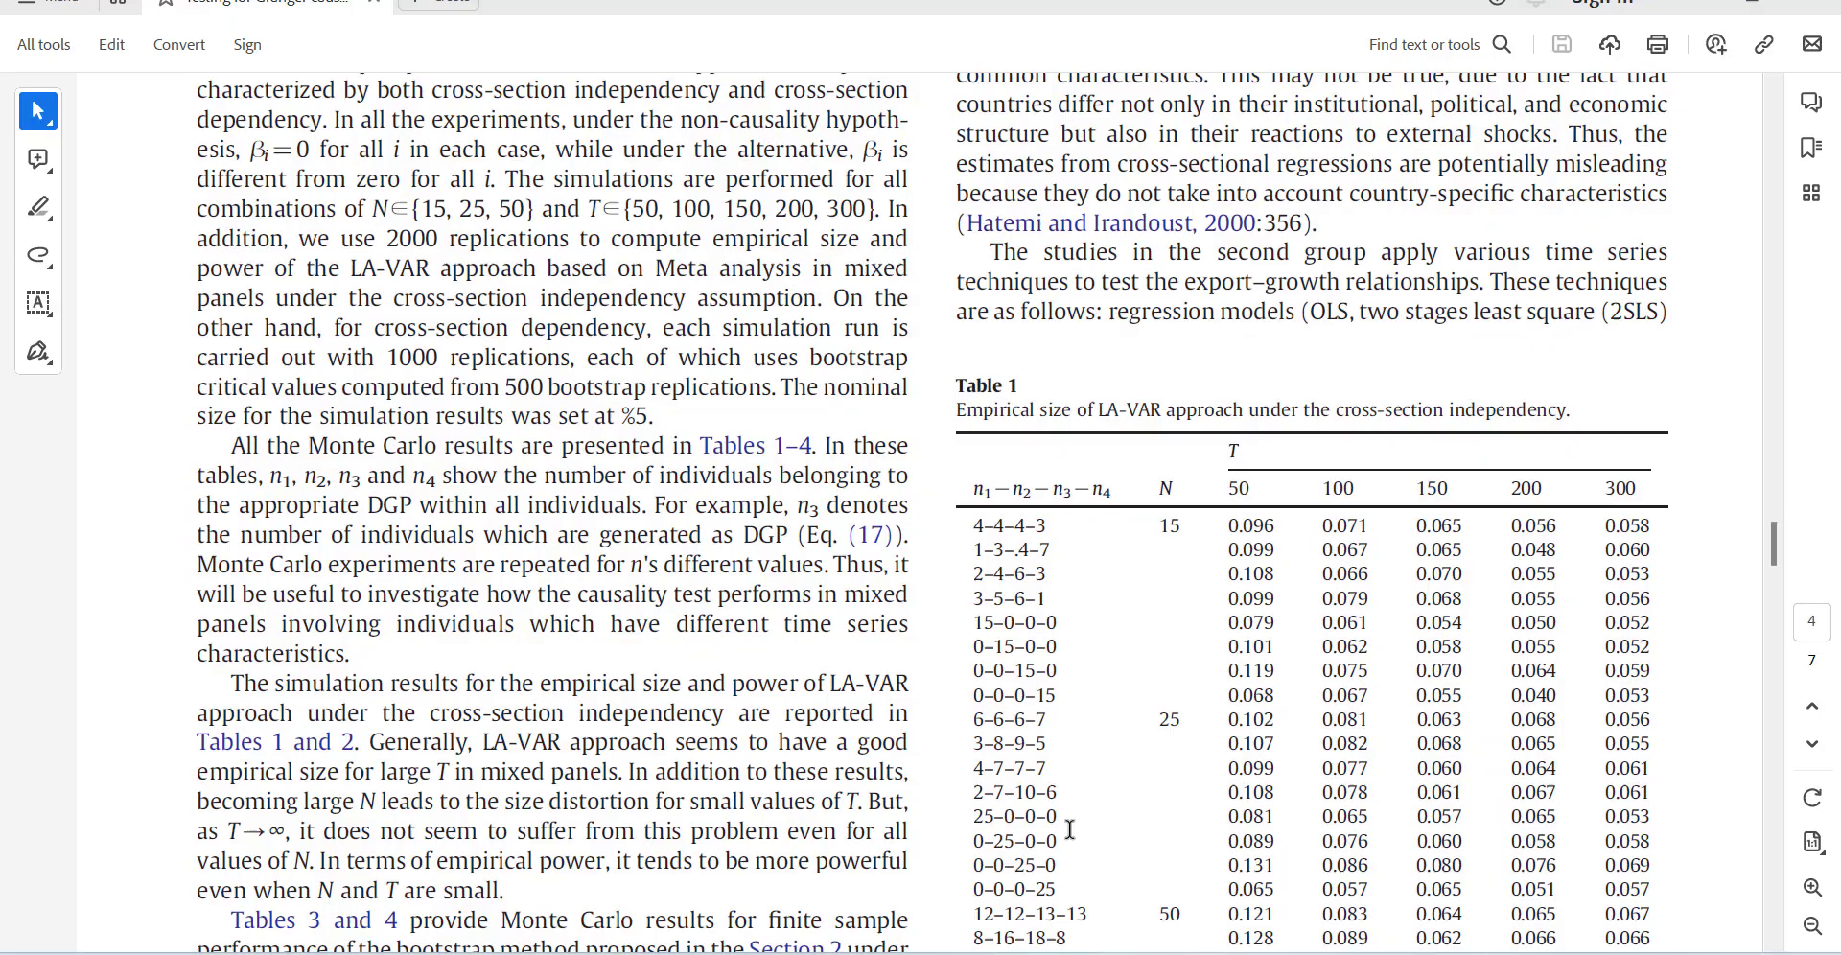
pyautogui.scroll(-20, 1069, 835)
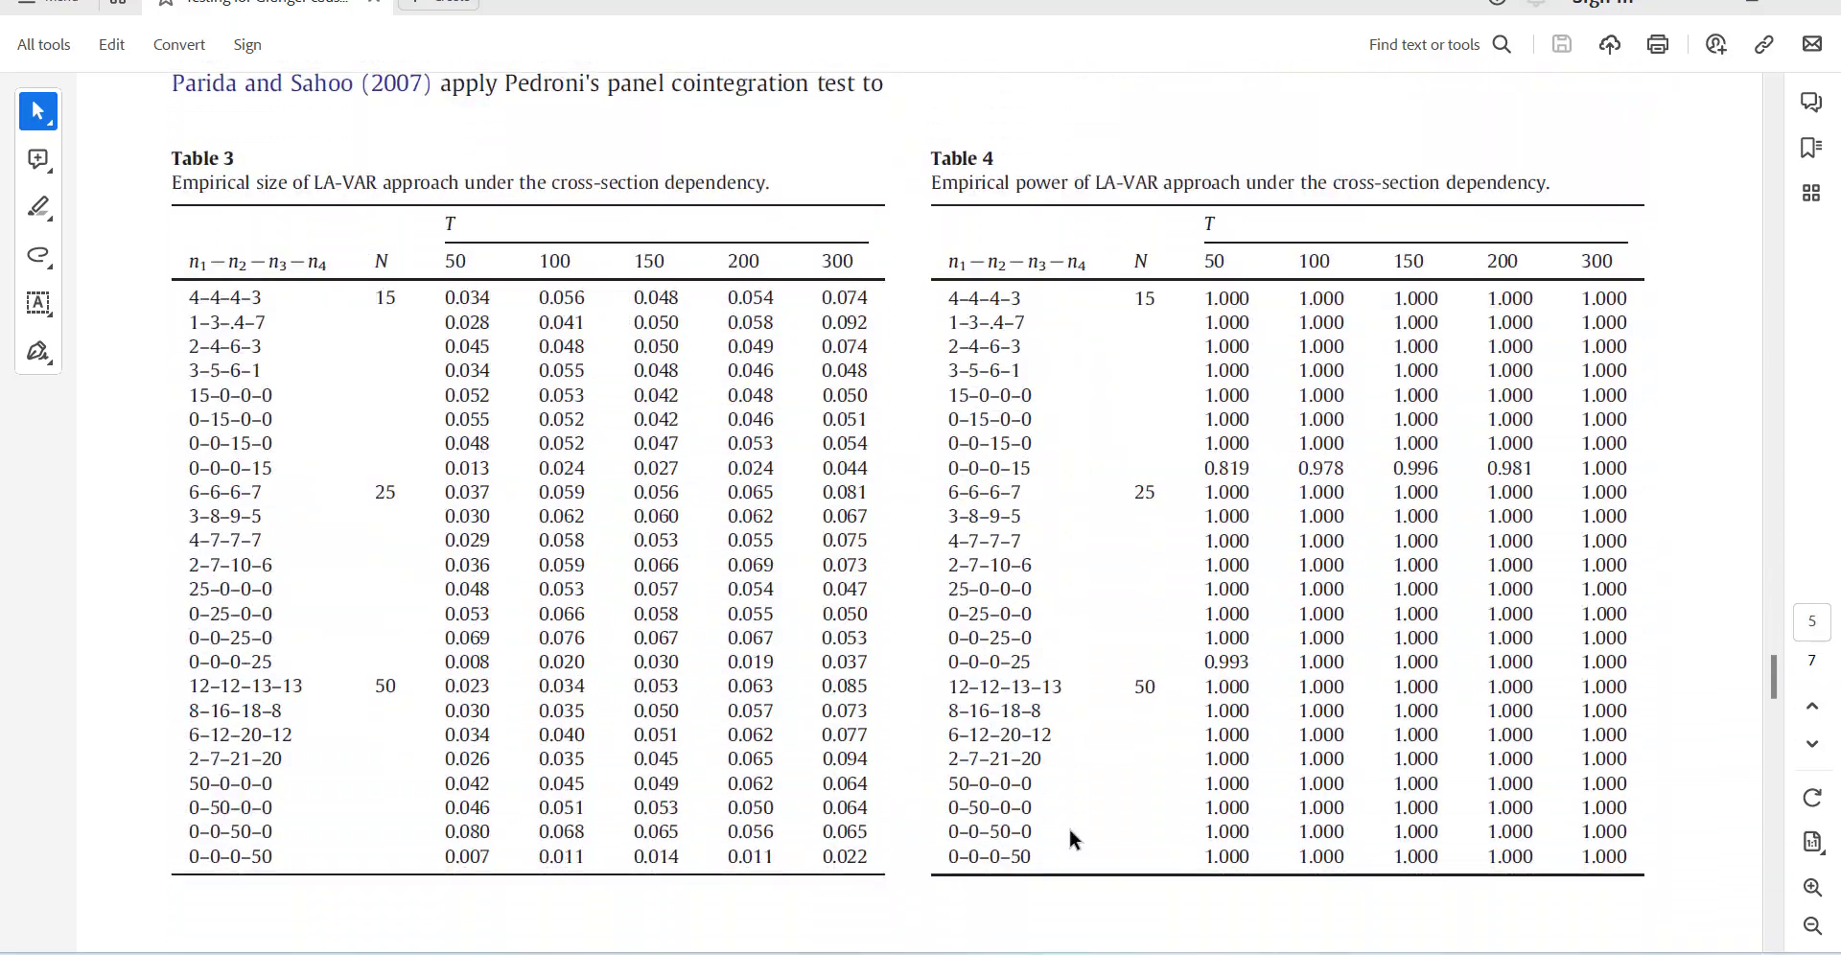
pyautogui.scroll(-5, 1070, 826)
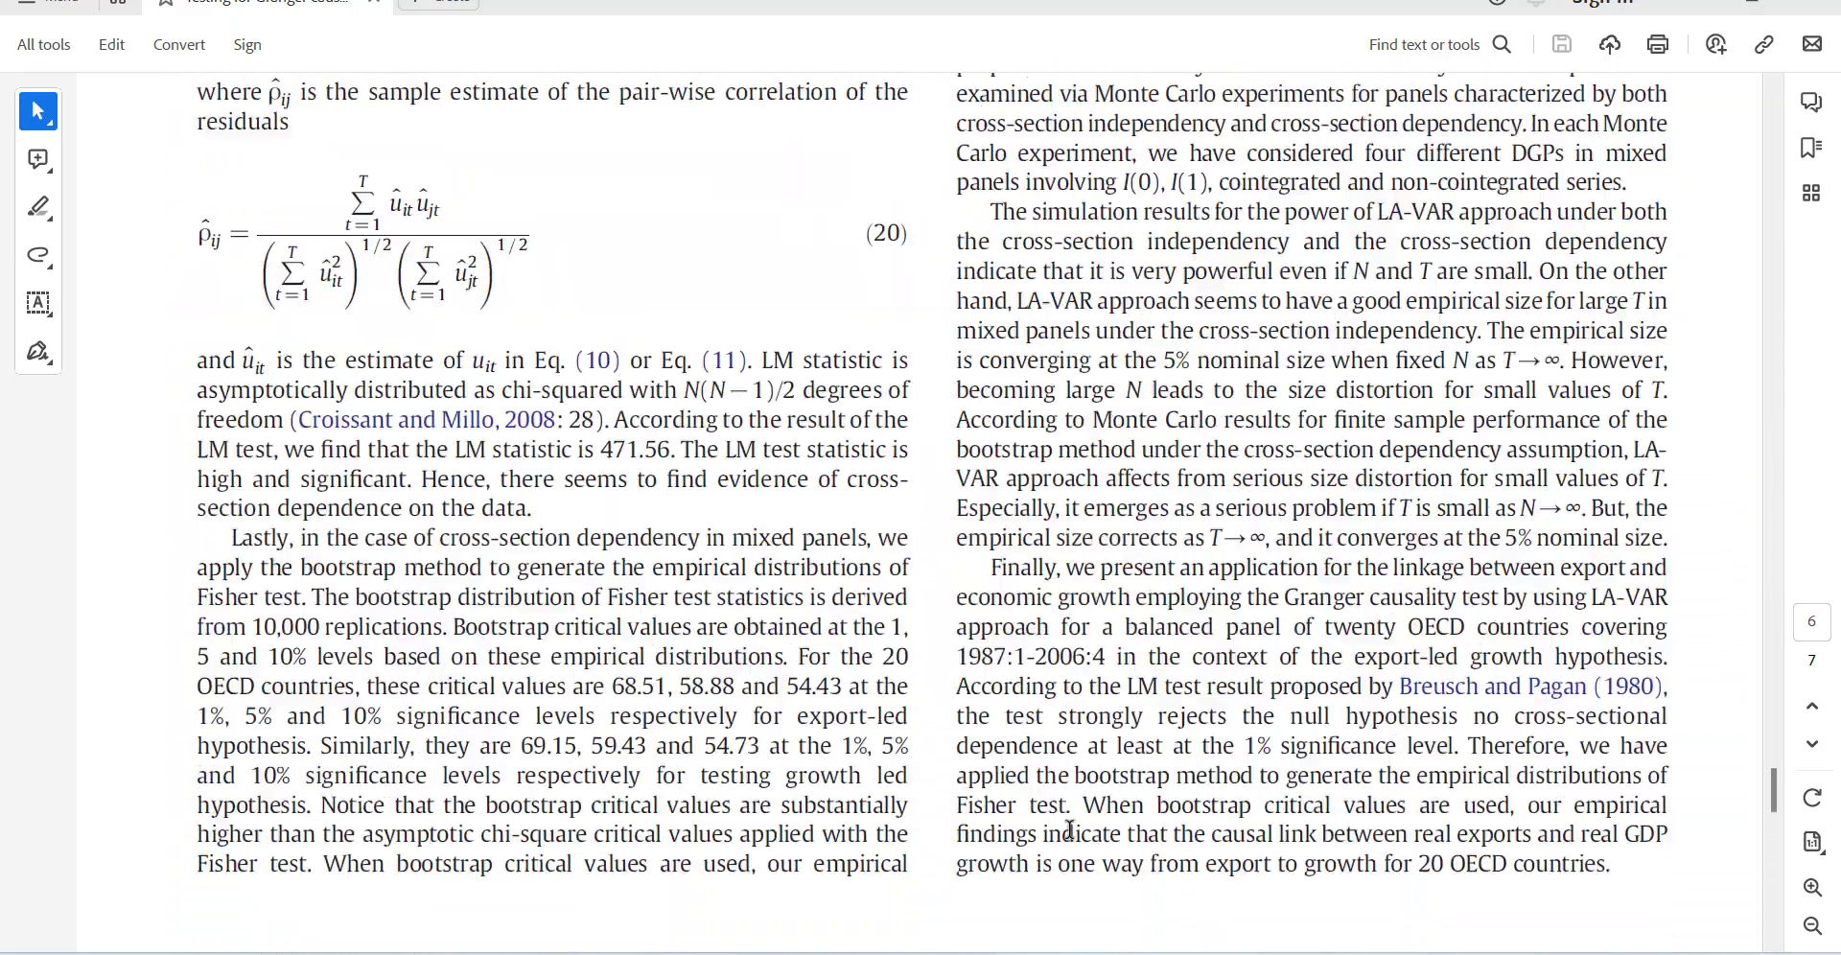
pyautogui.scroll(12, 1070, 829)
pyautogui.scroll(3, 1071, 830)
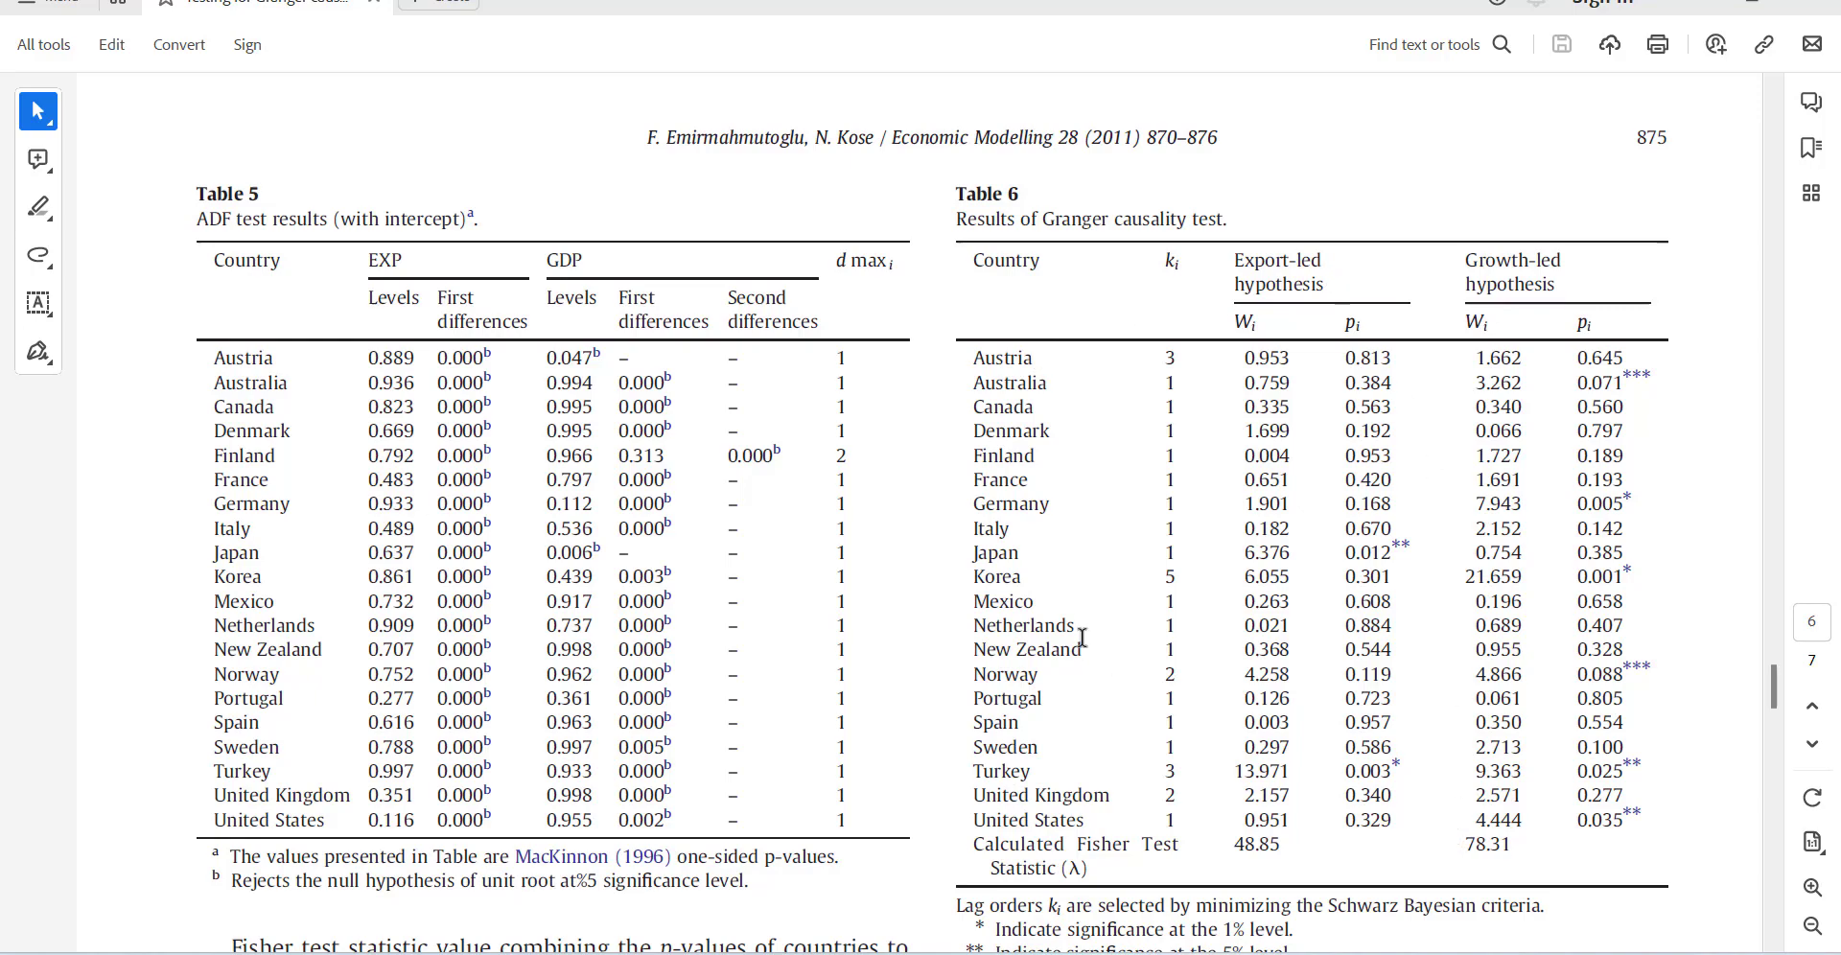
pyautogui.scroll(15, 1082, 636)
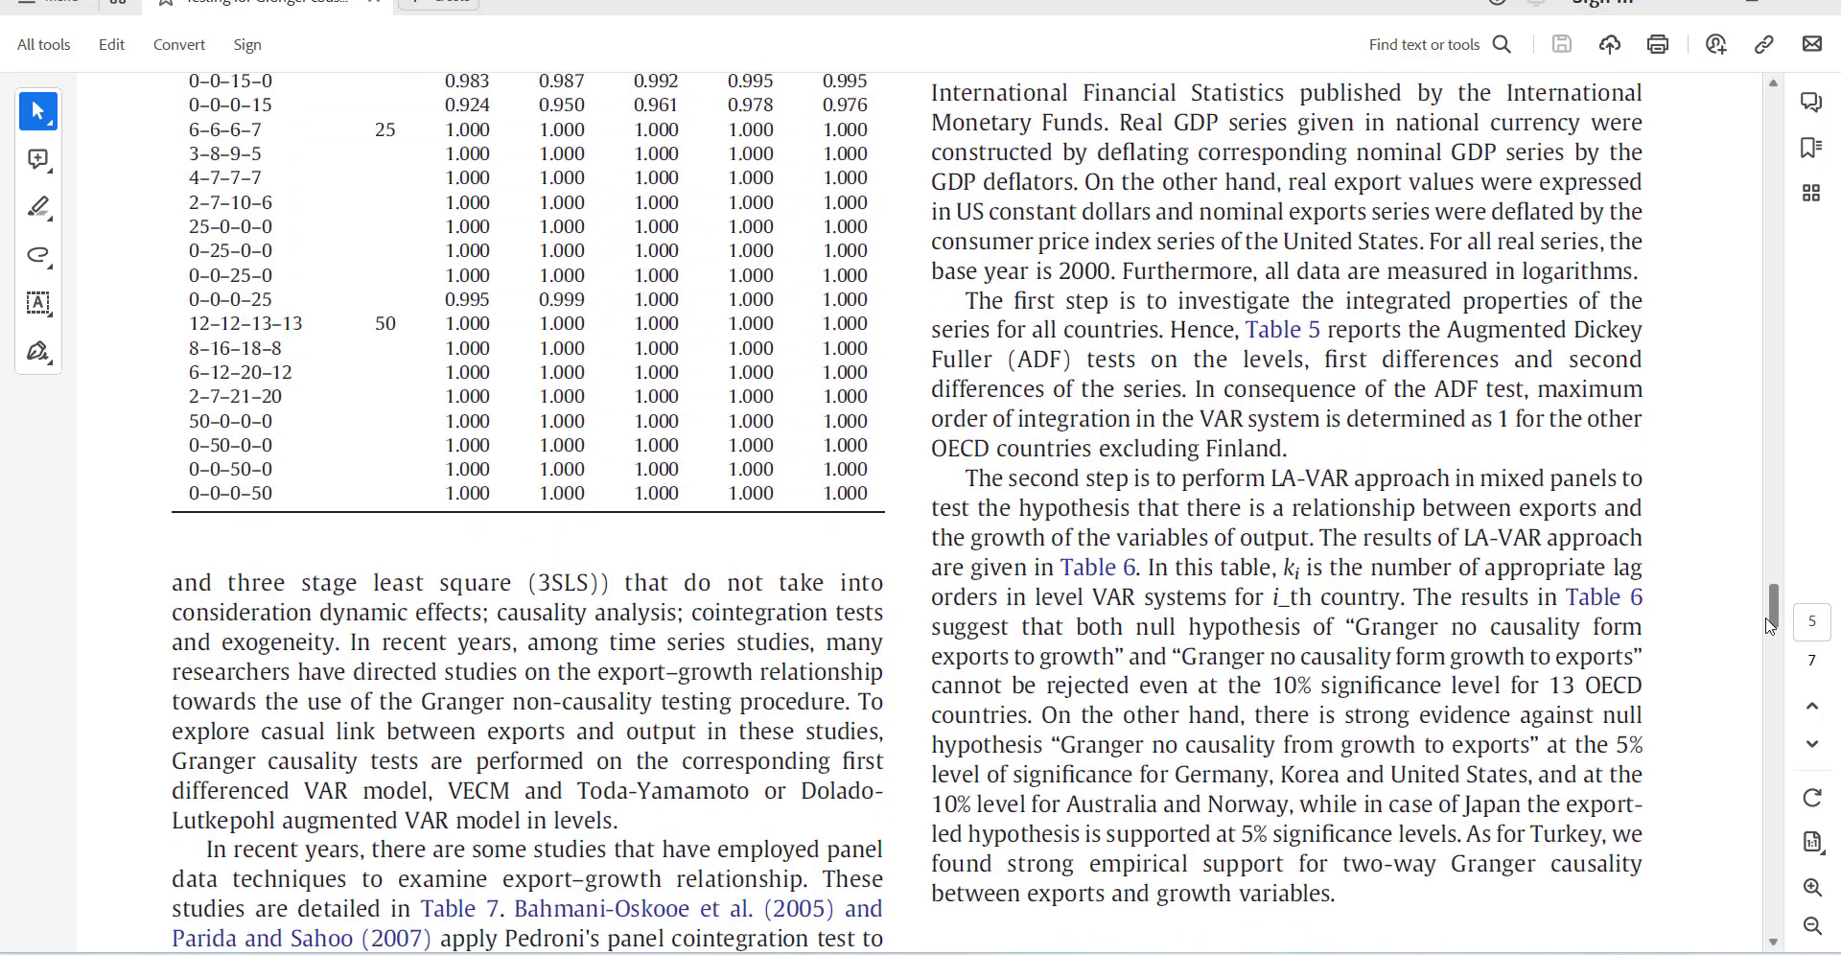
pyautogui.moveTo(1775, 607); pyautogui.dragTo(1779, 128)
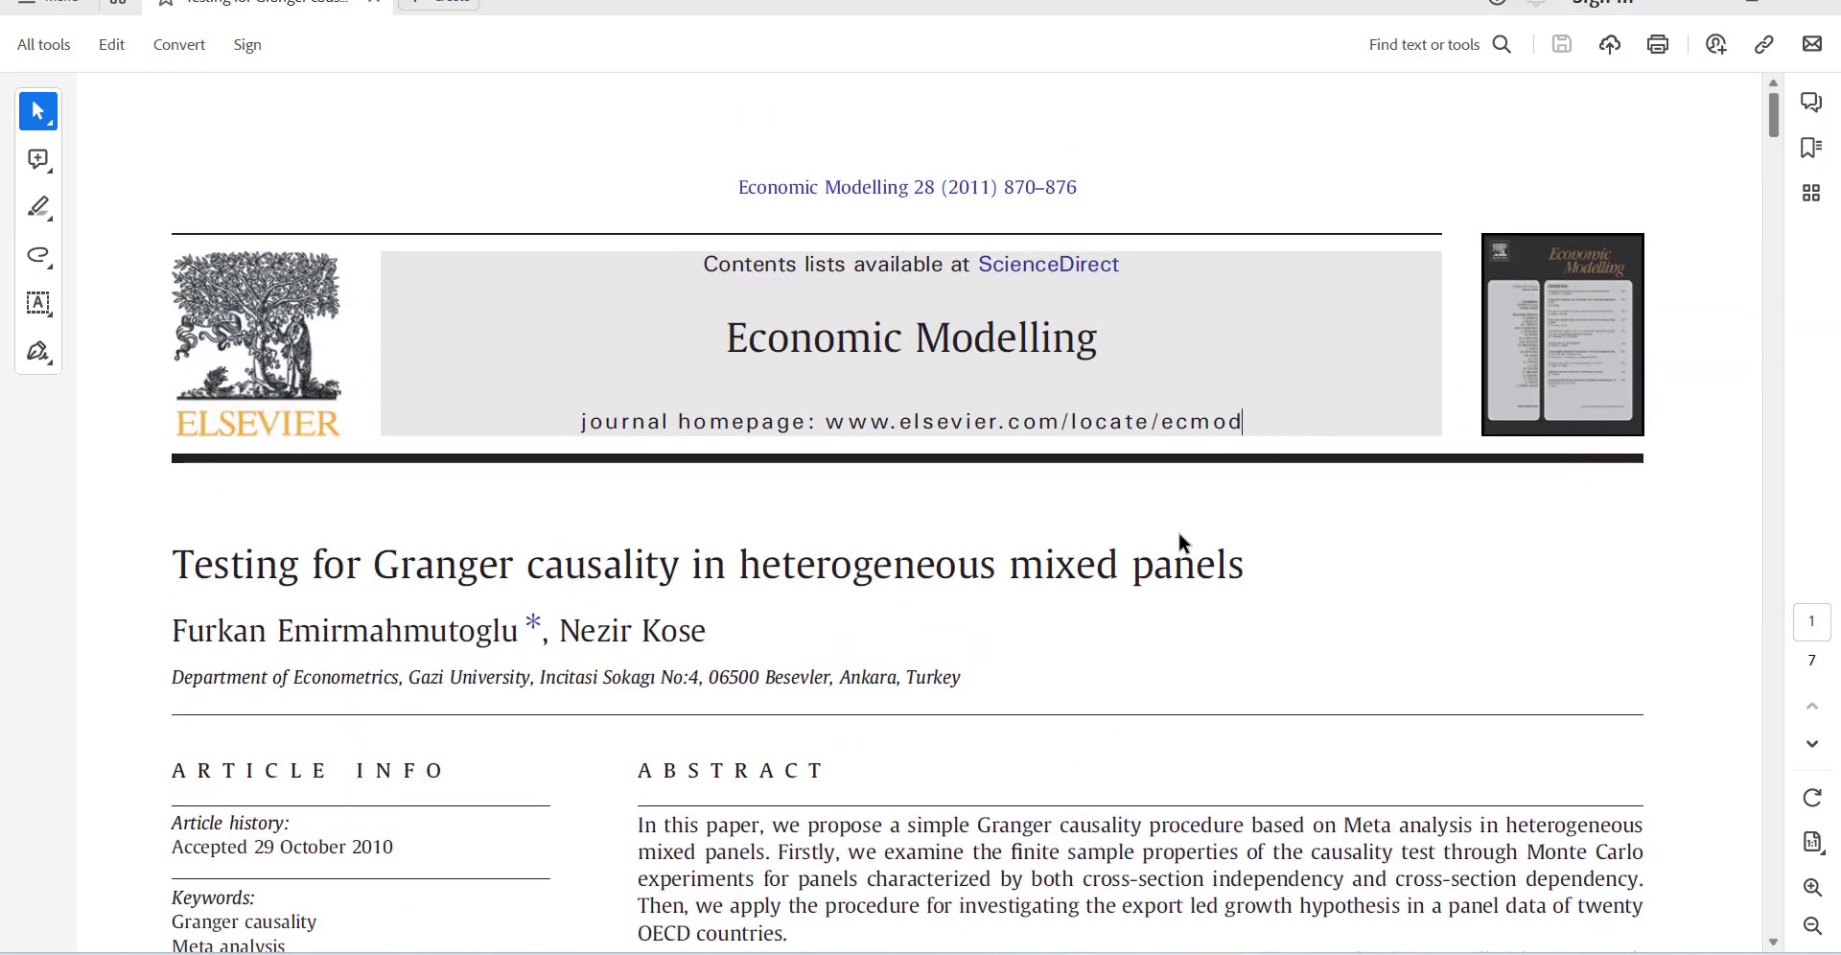
# Go to the RunMyCode companion page and download the paper's MATLAB code and data
pyautogui.moveTo(1028, 954)
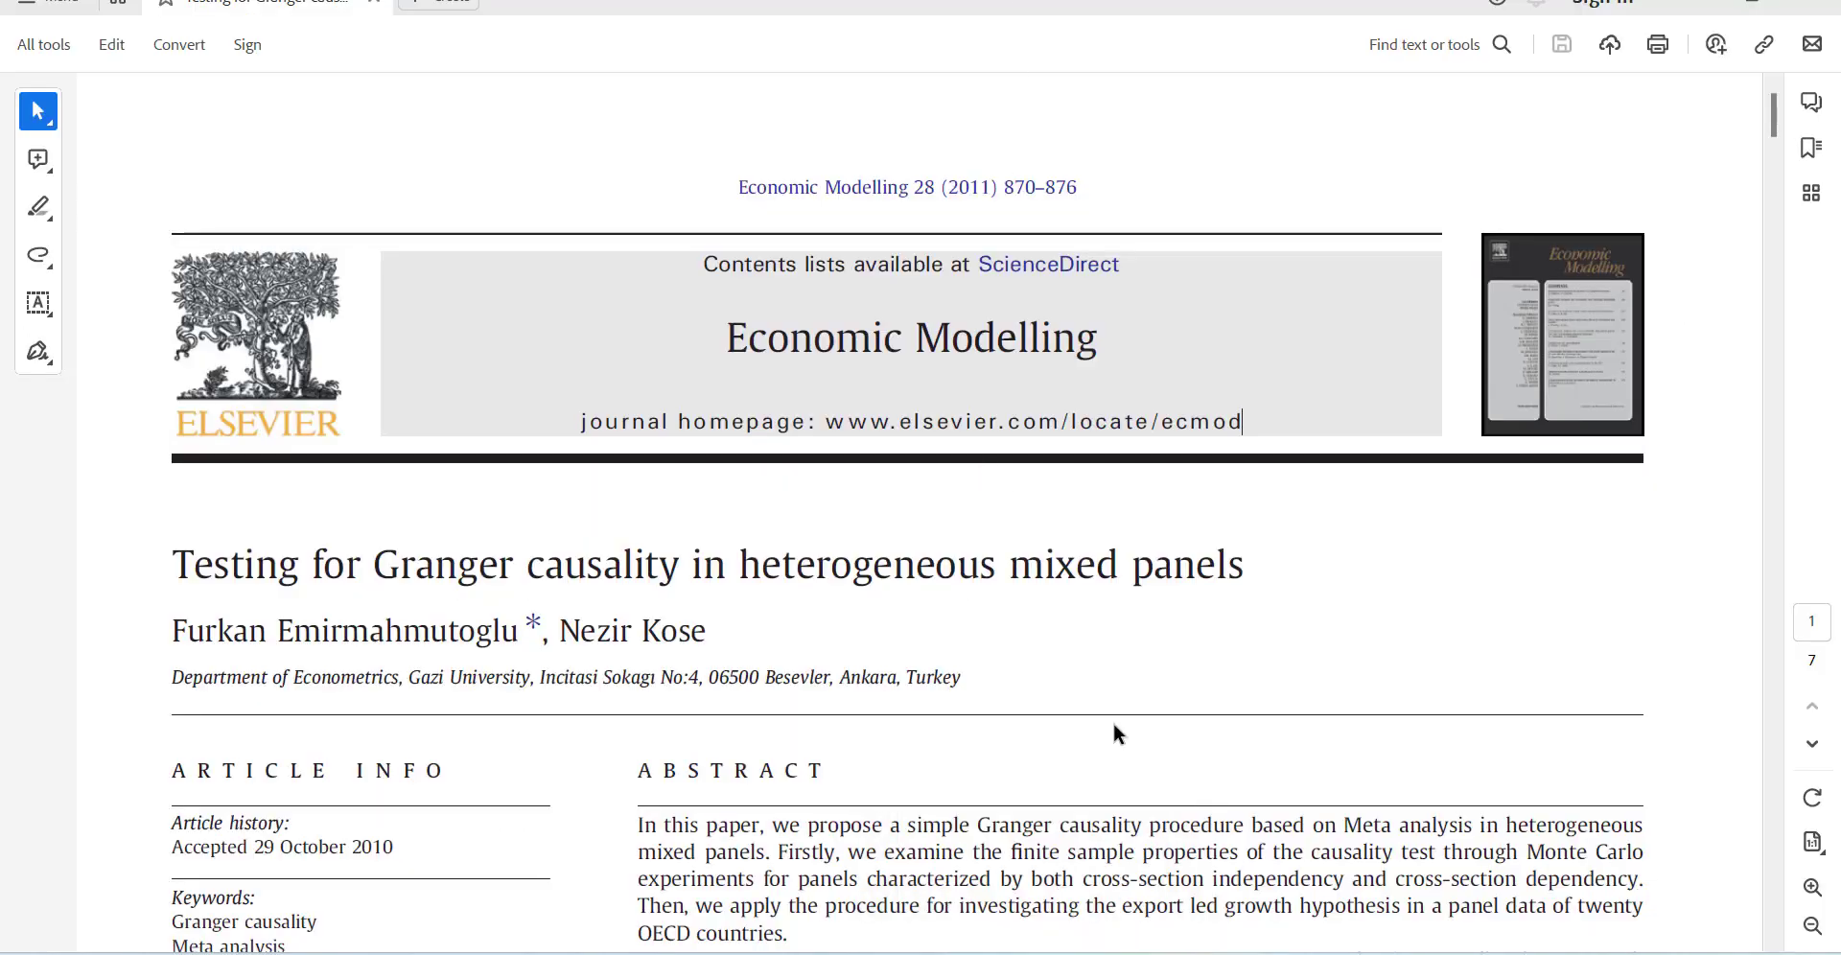
pyautogui.click(1055, 863)
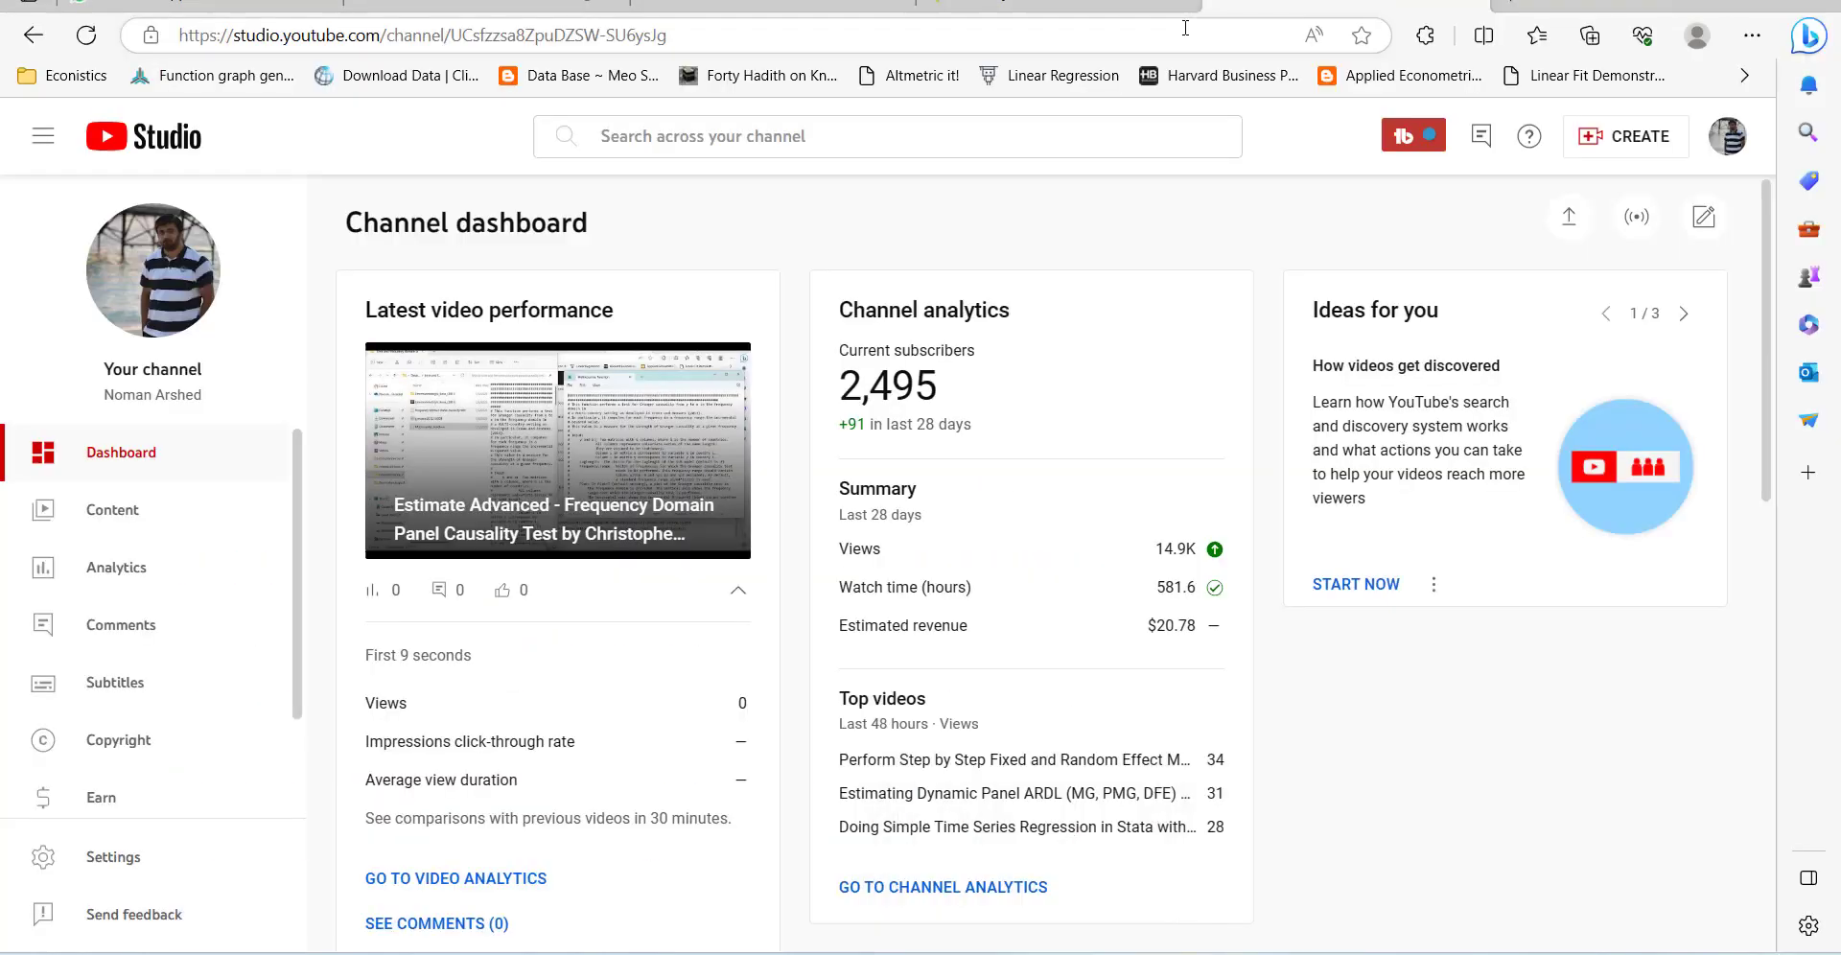
pyautogui.click(1055, 4)
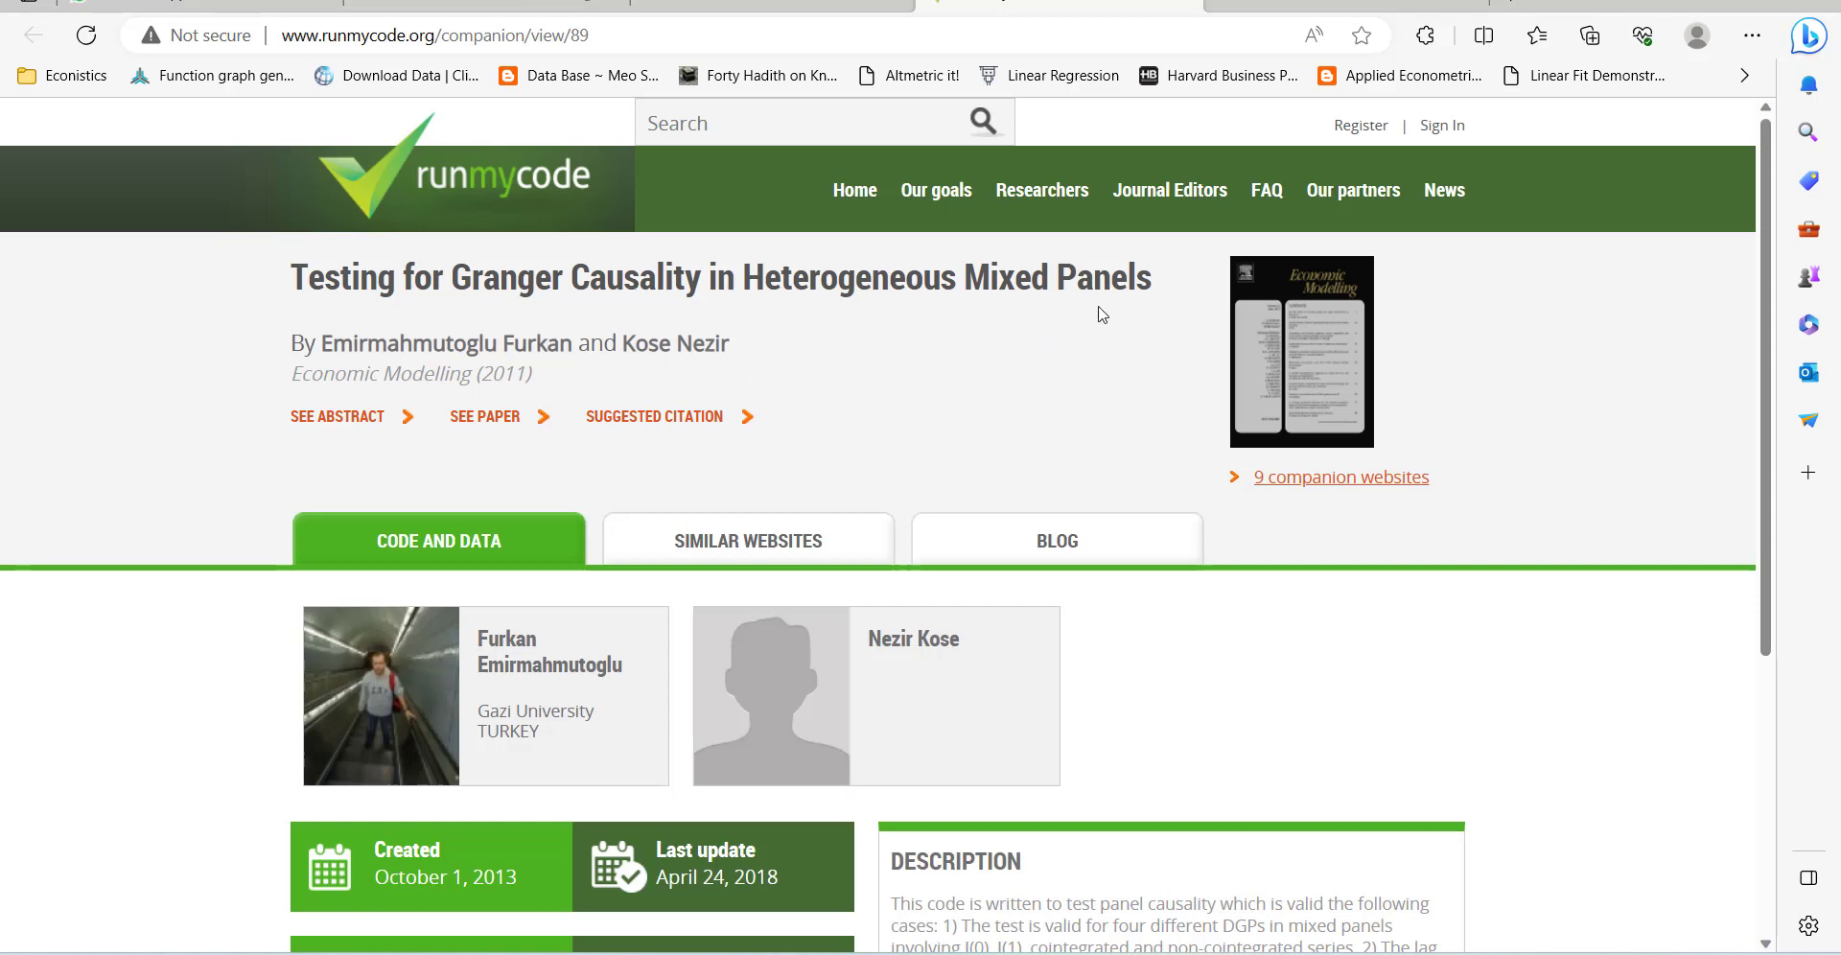
pyautogui.scroll(-5, 514, 506)
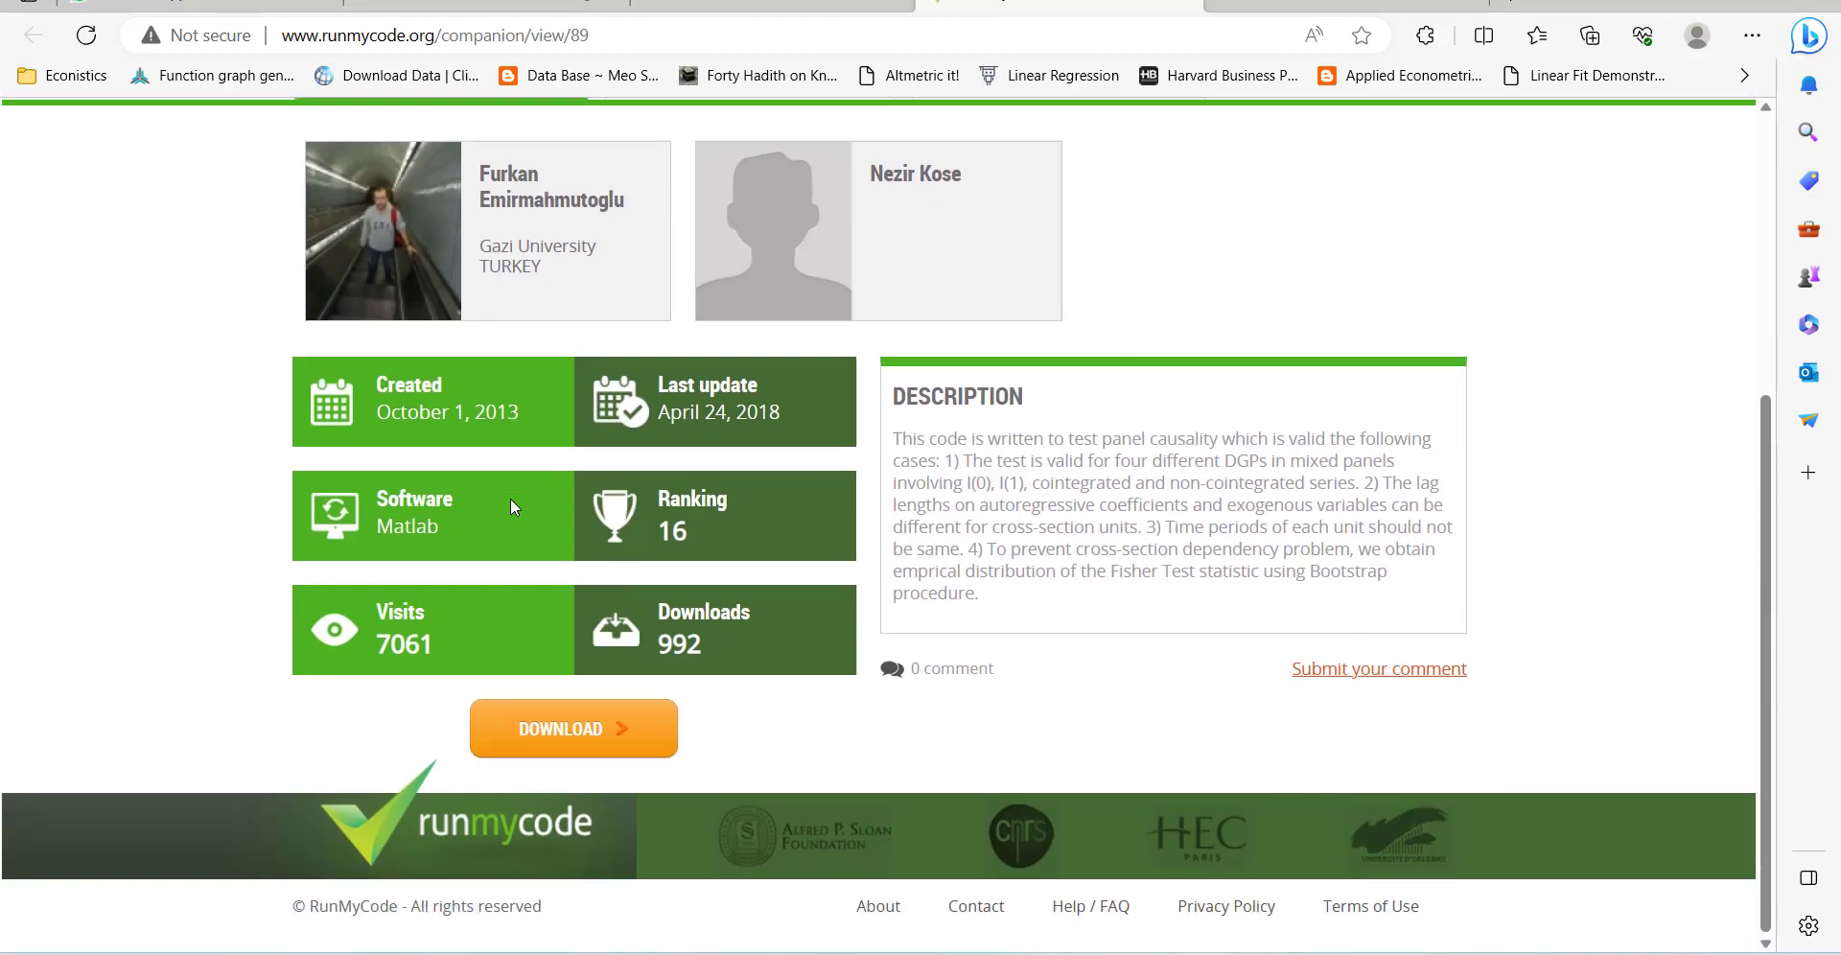
pyautogui.scroll(1, 510, 498)
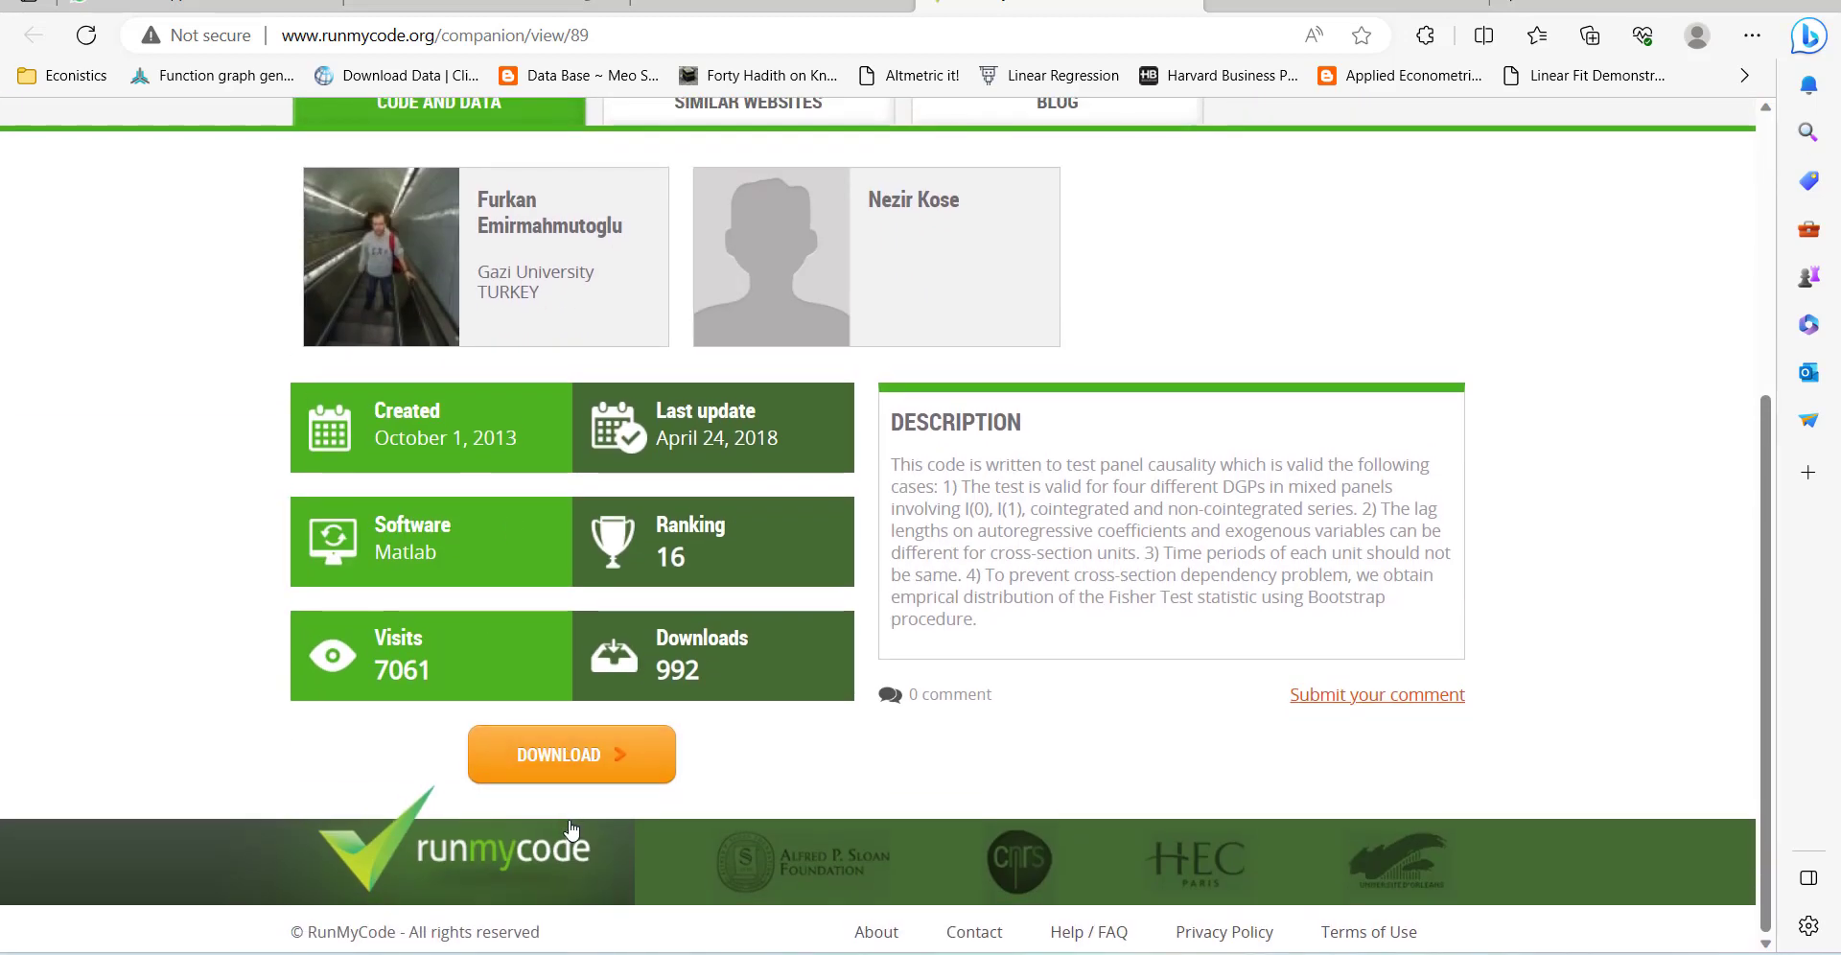
pyautogui.click(572, 755)
# Maximize File Explorer and open the extracted Emirmahmutoglu_Kose_(2011) folder and its subfolder
pyautogui.hotkey('alt', 'Tab')
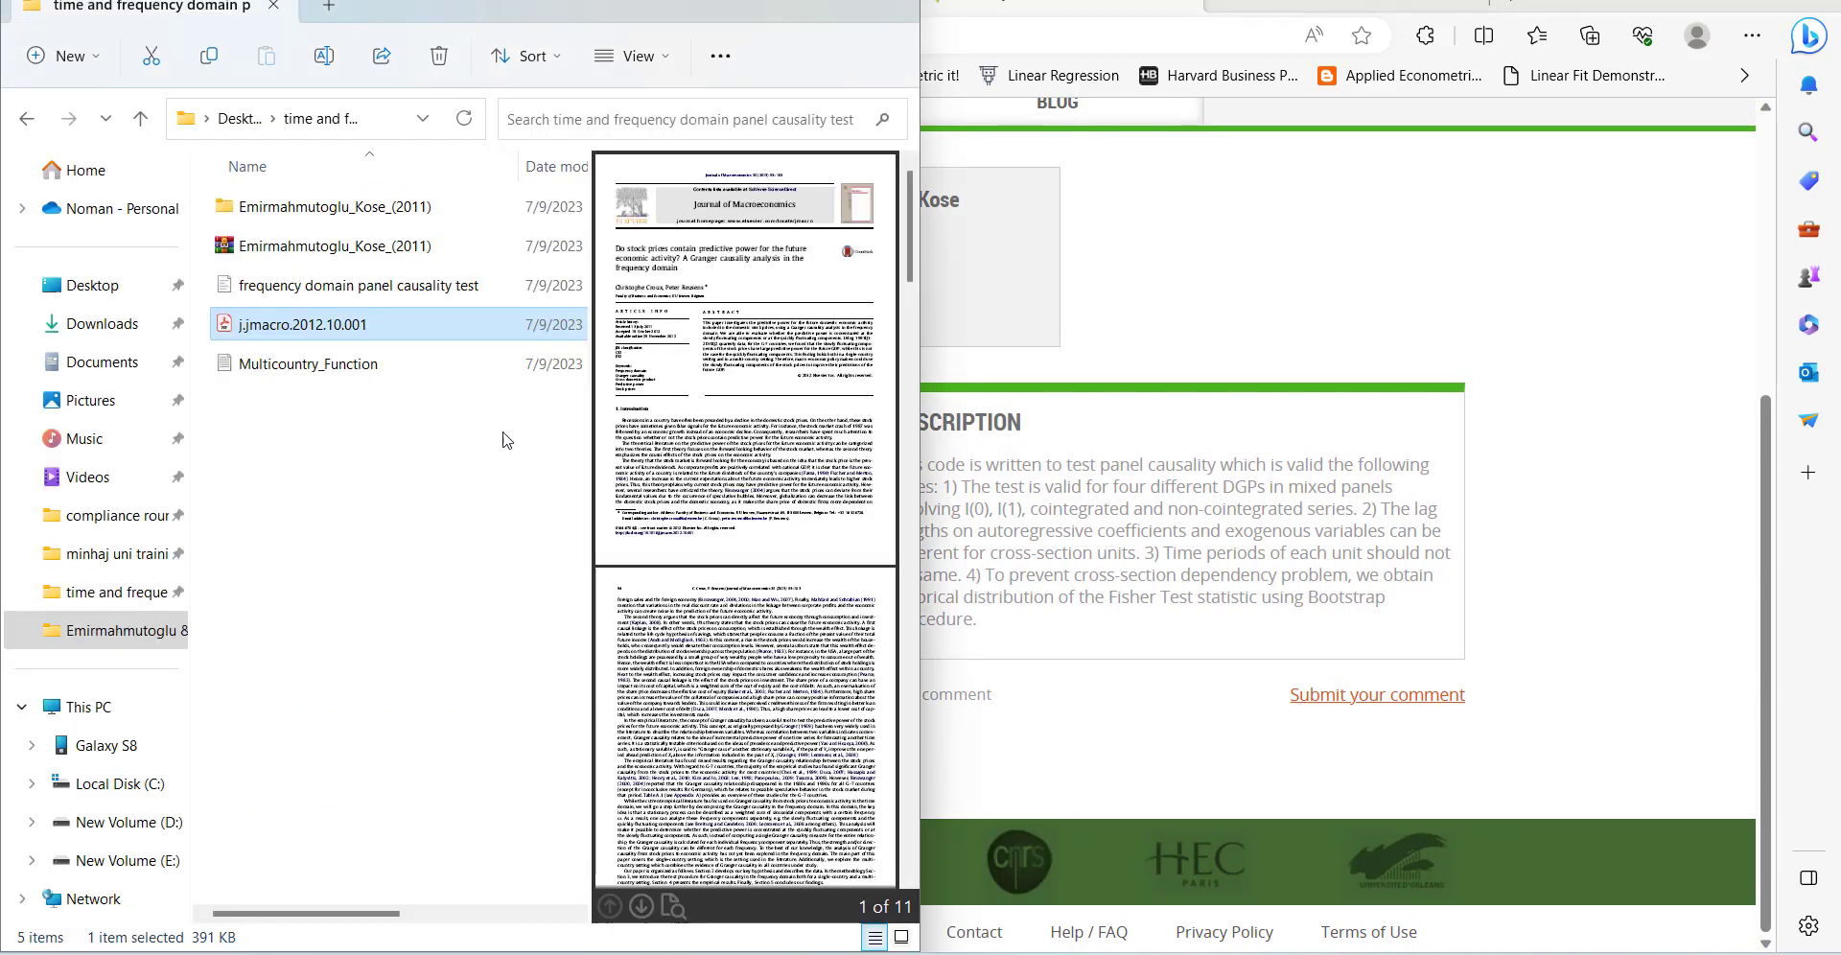
pyautogui.click(349, 247)
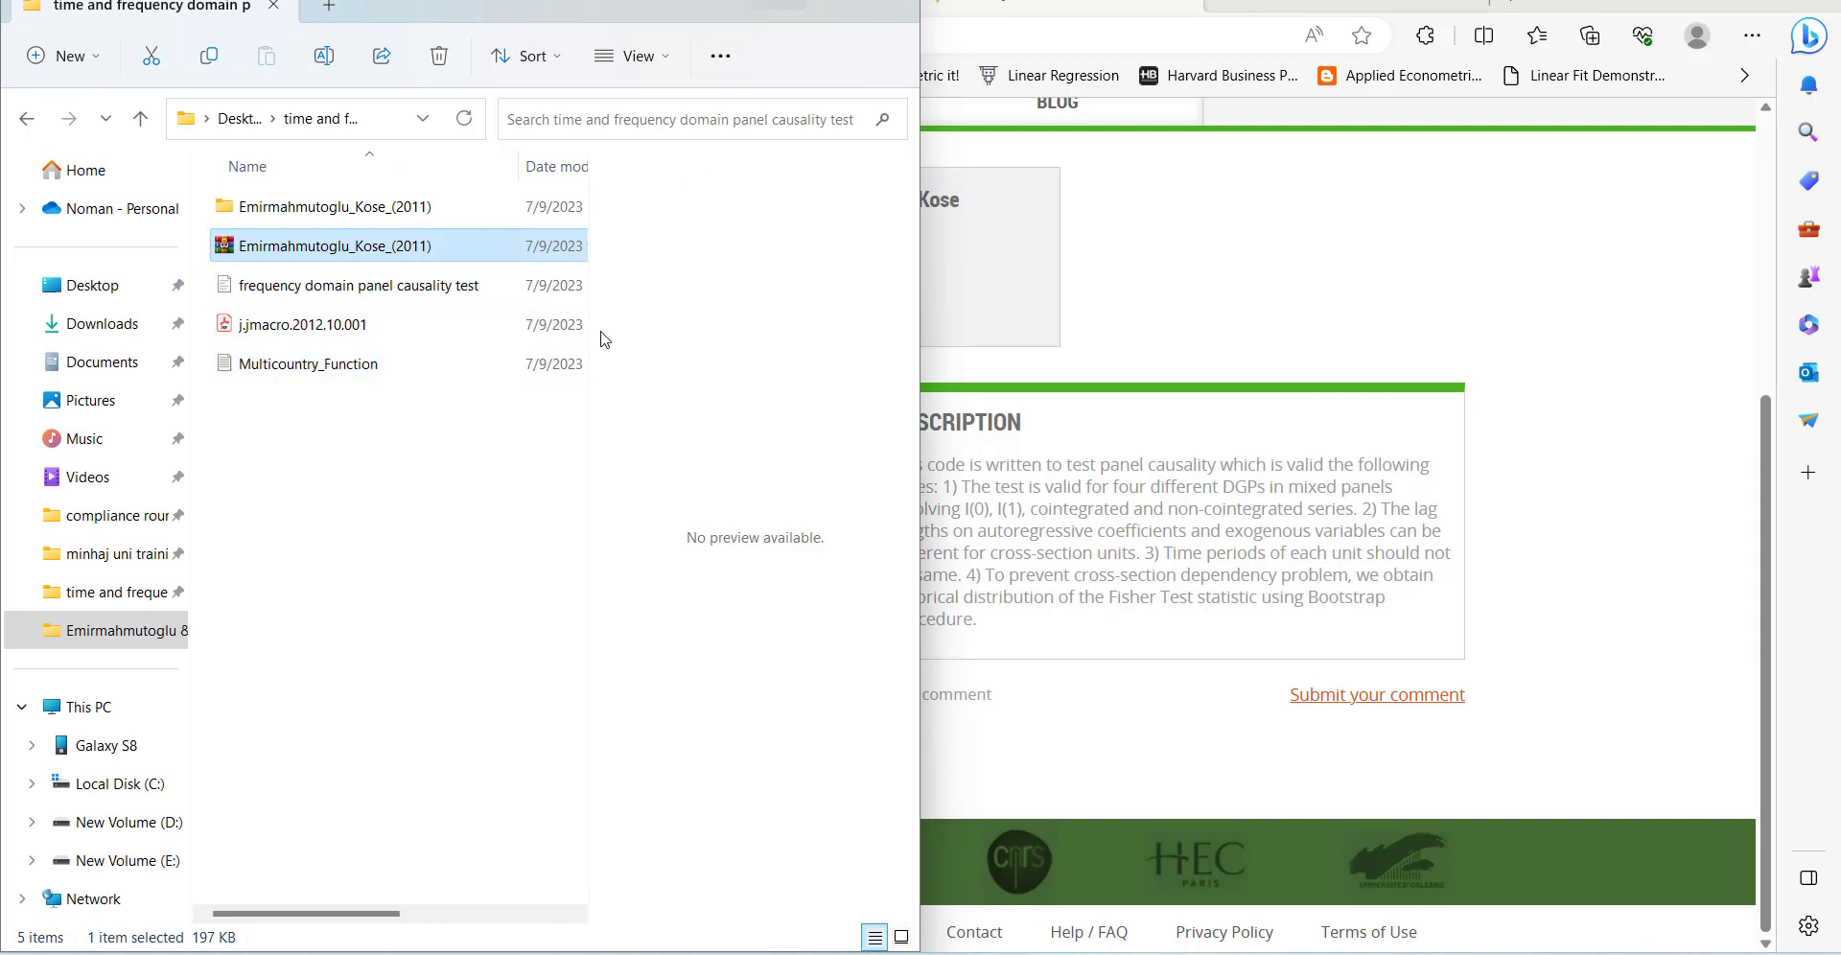
pyautogui.press('super+Up')
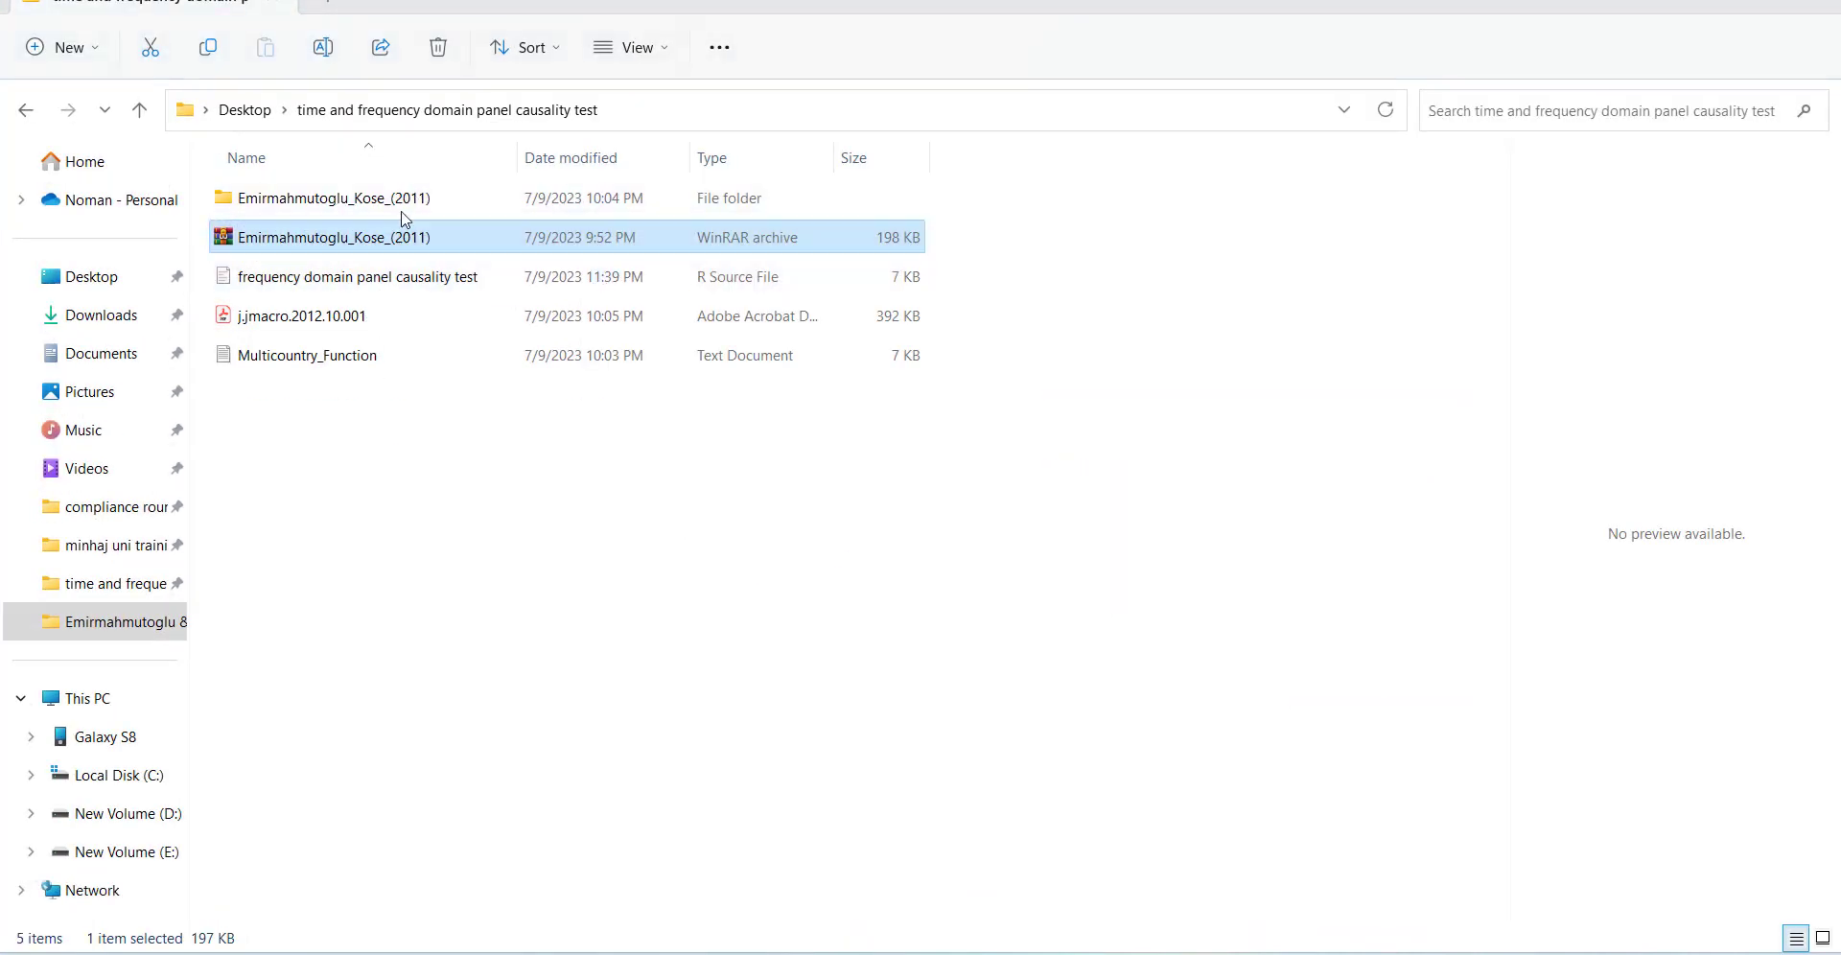
pyautogui.doubleClick(329, 198)
pyautogui.doubleClick(329, 195)
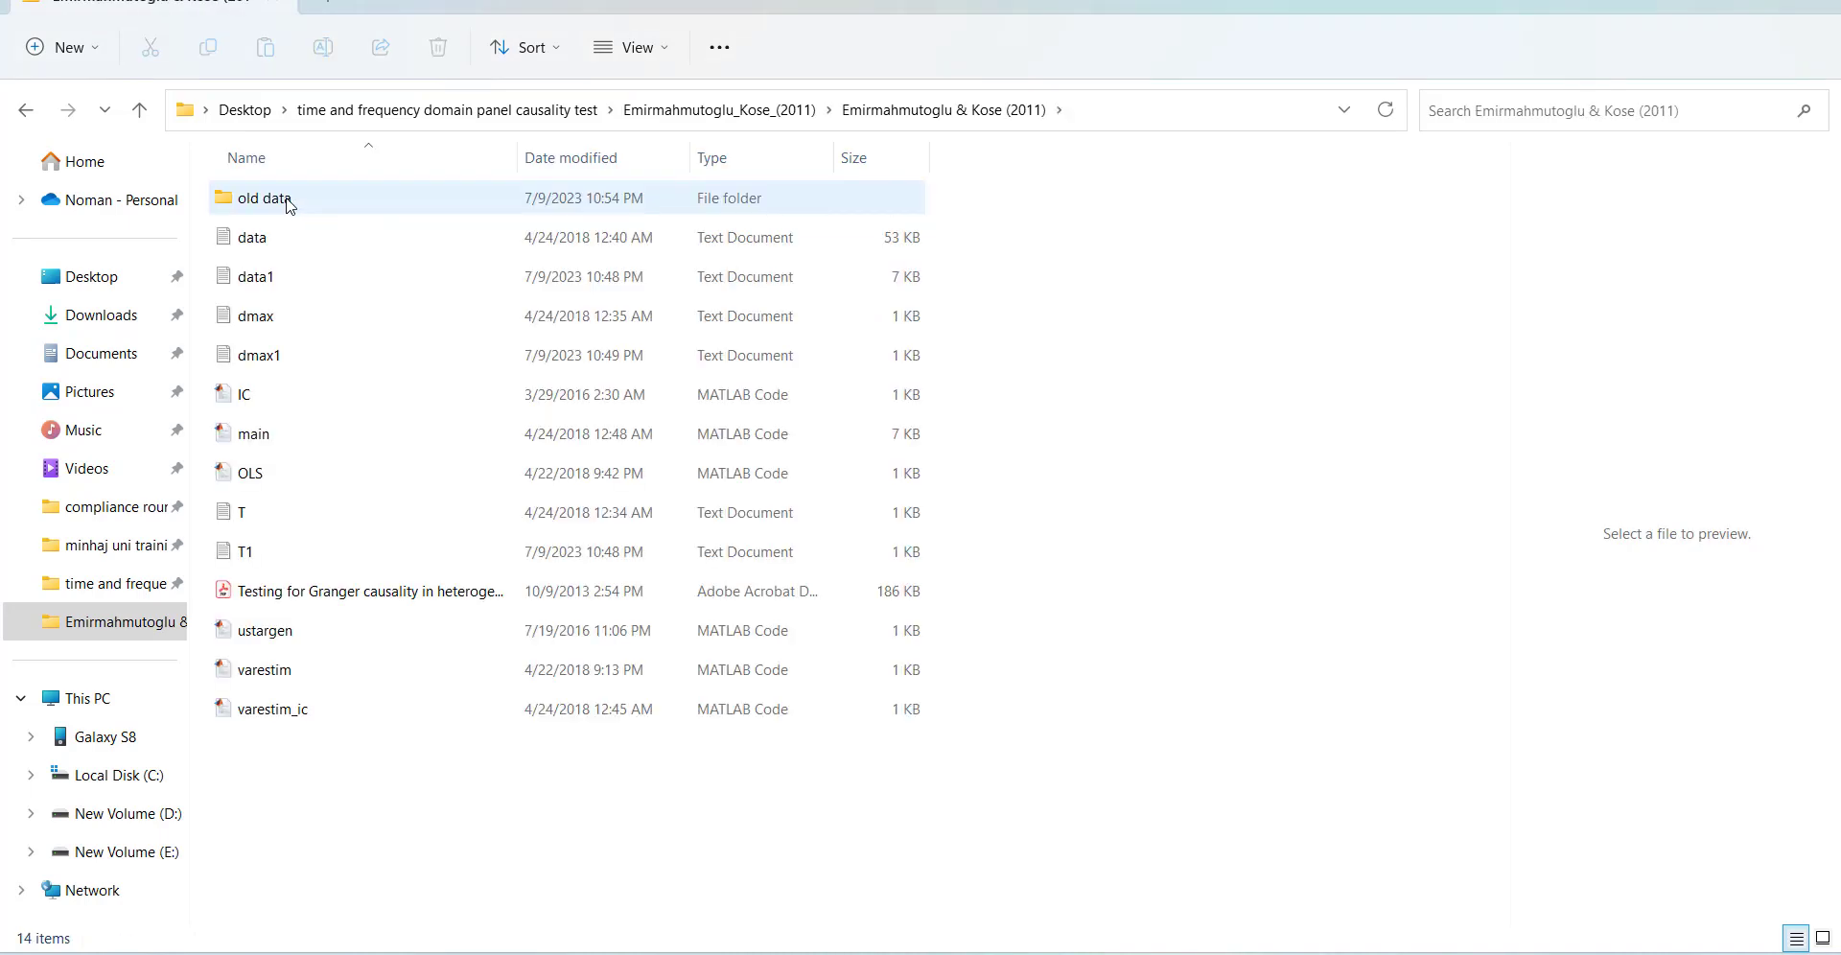
# Preview data1, dmax1, T1 and the Granger causality paper PDF in the preview pane
pyautogui.click(273, 285)
pyautogui.click(264, 361)
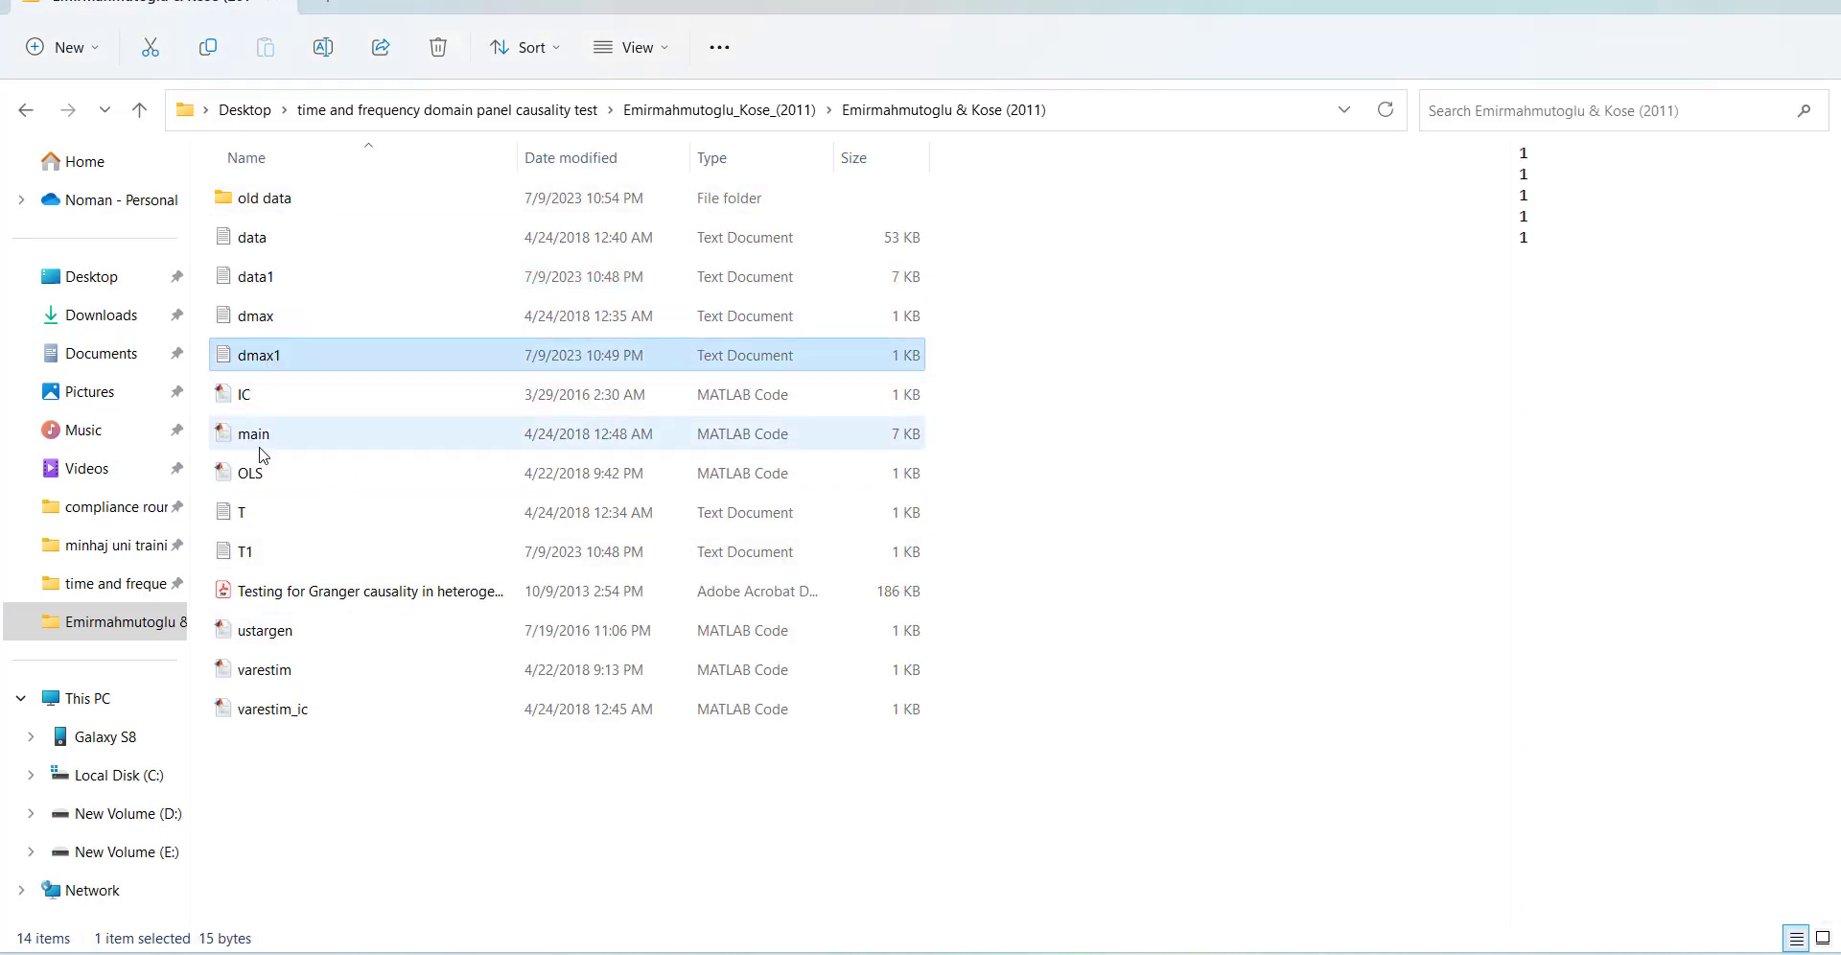
pyautogui.click(248, 563)
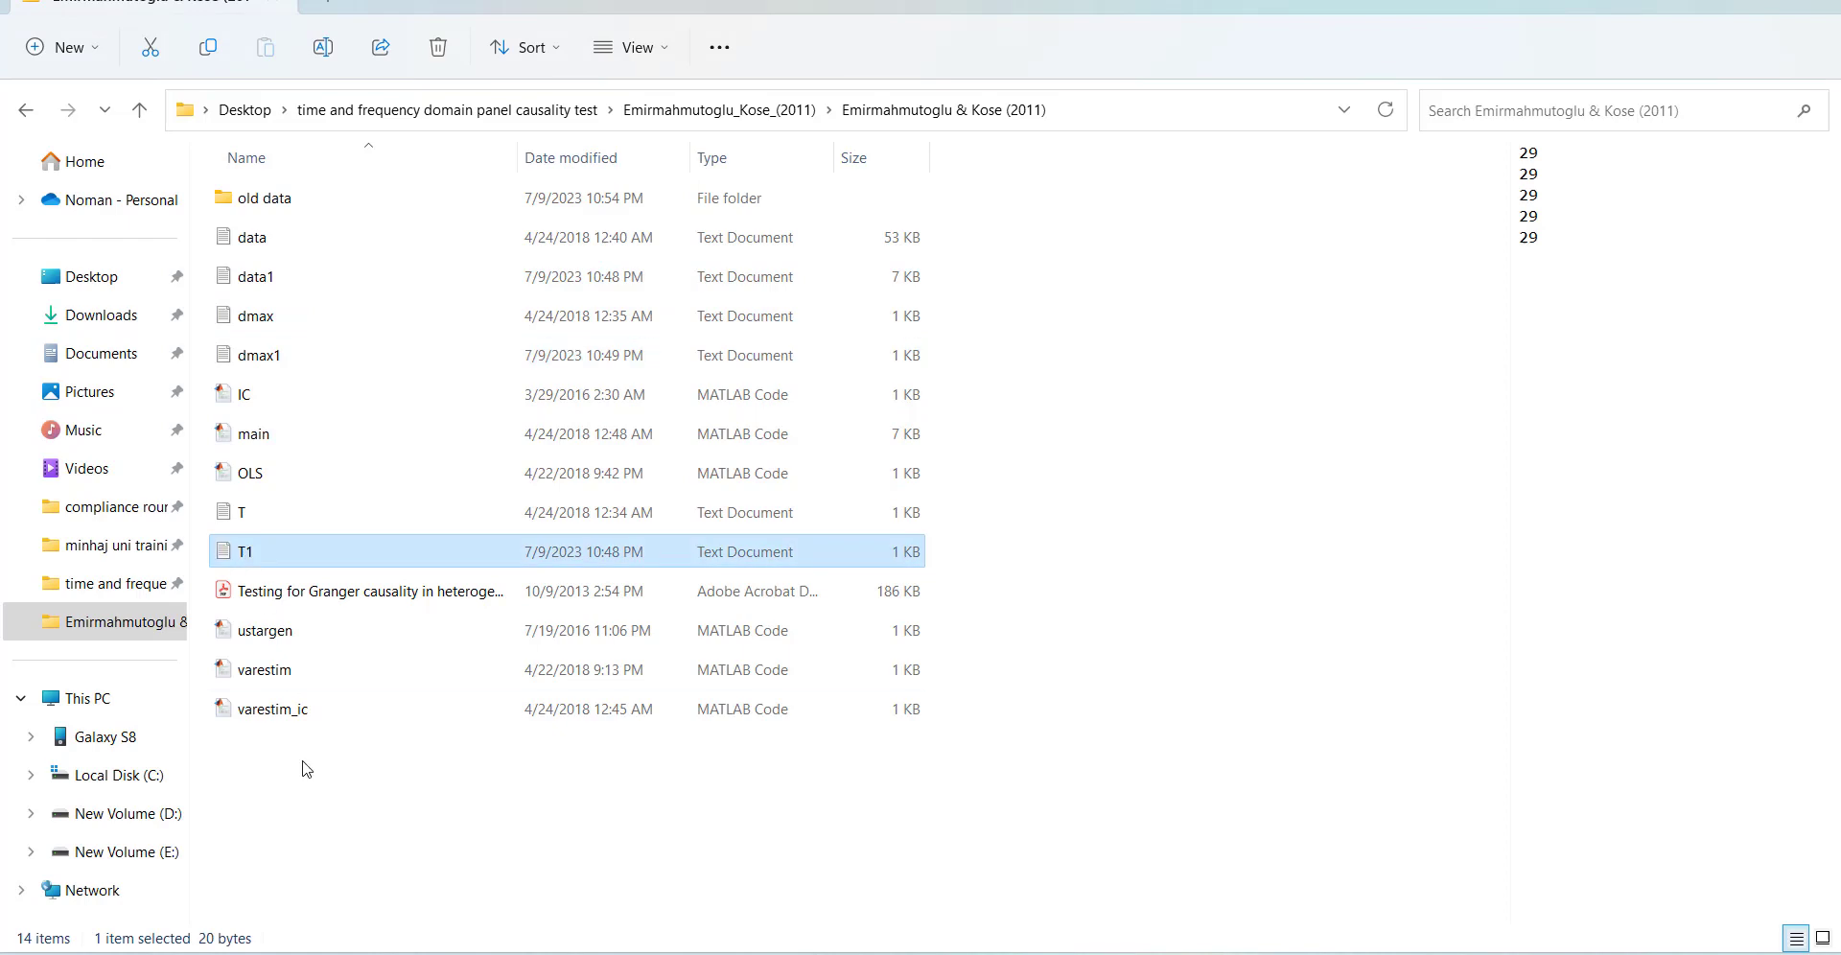
pyautogui.click(354, 598)
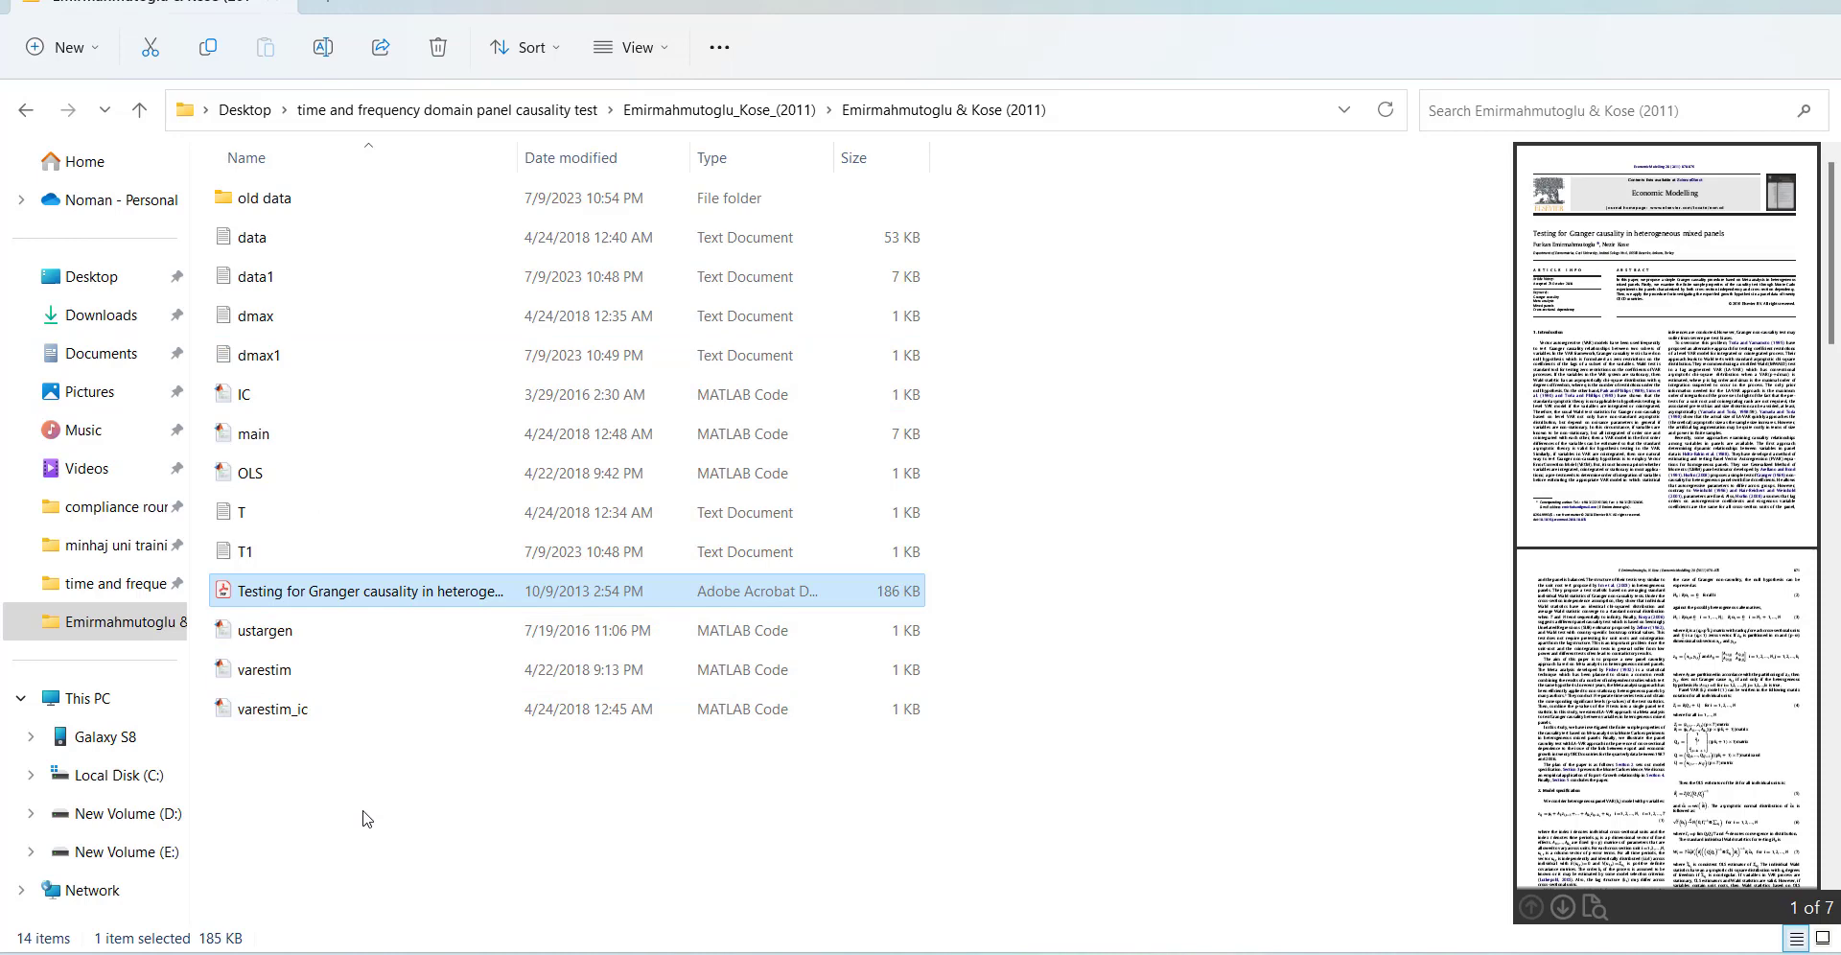
pyautogui.click(266, 201)
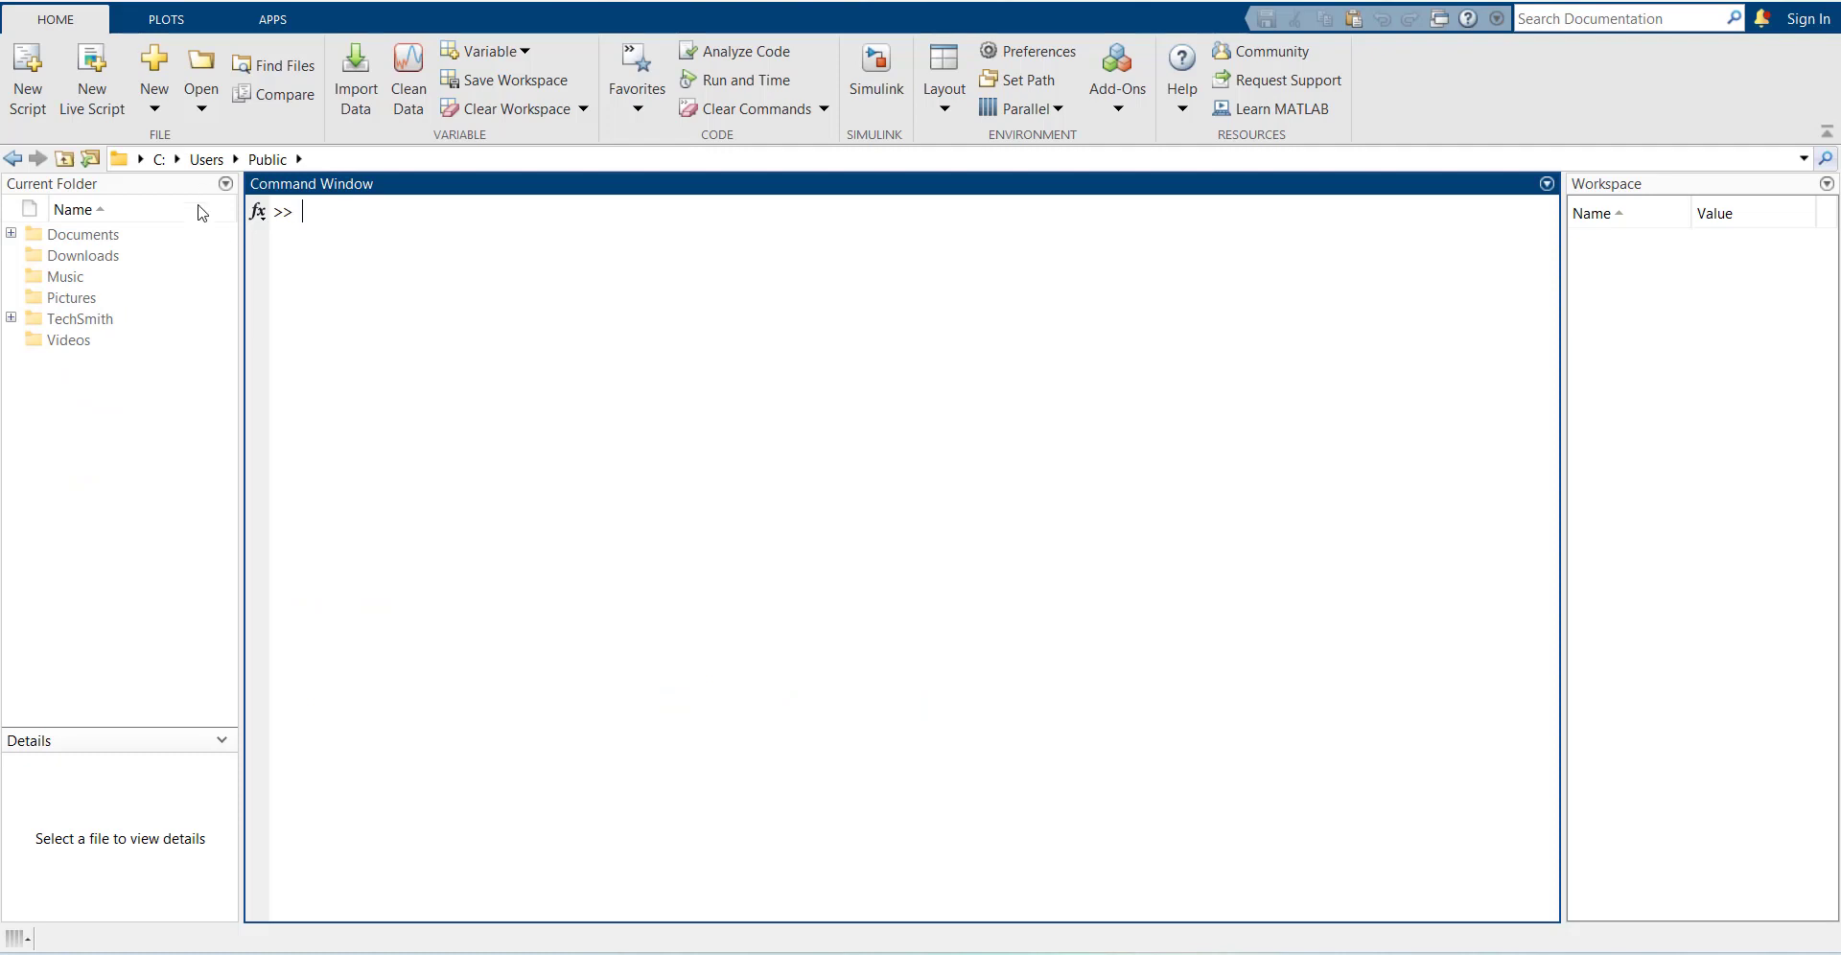
# Browse from Users to Desktop\time and frequency domain panel causality test\Emirmahmutoglu_Kose_(2011) and open main.m
pyautogui.click(208, 160)
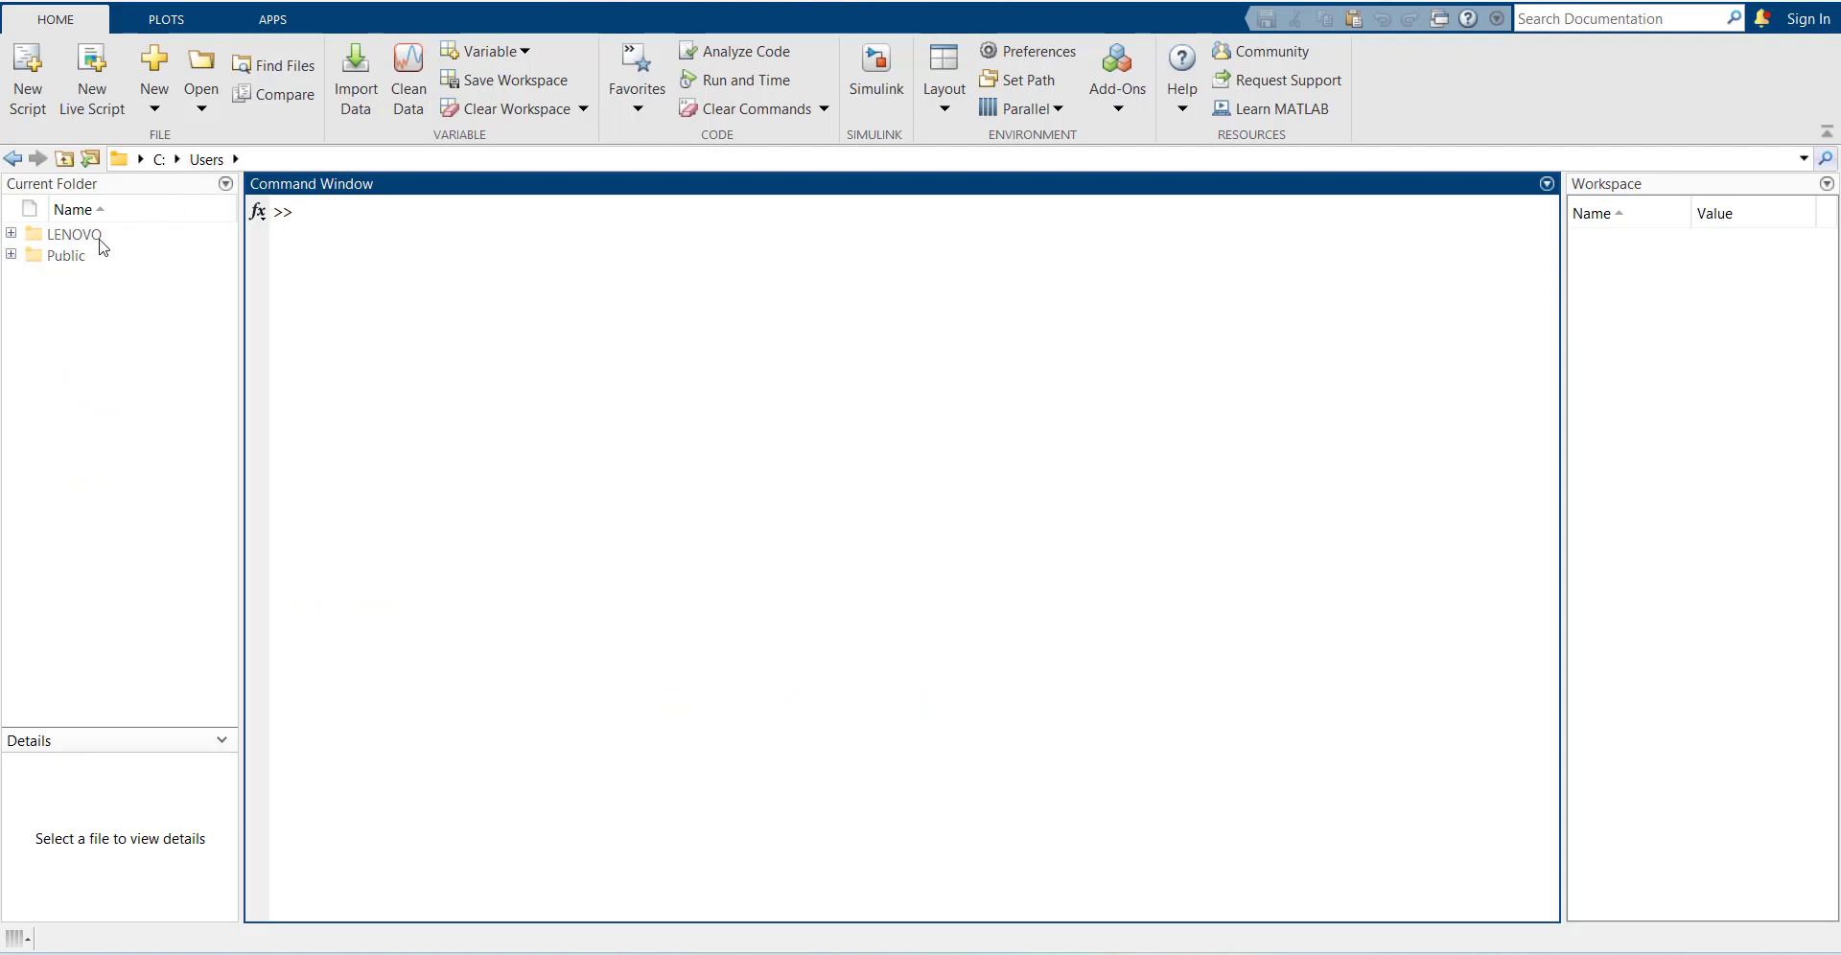
pyautogui.doubleClick(67, 236)
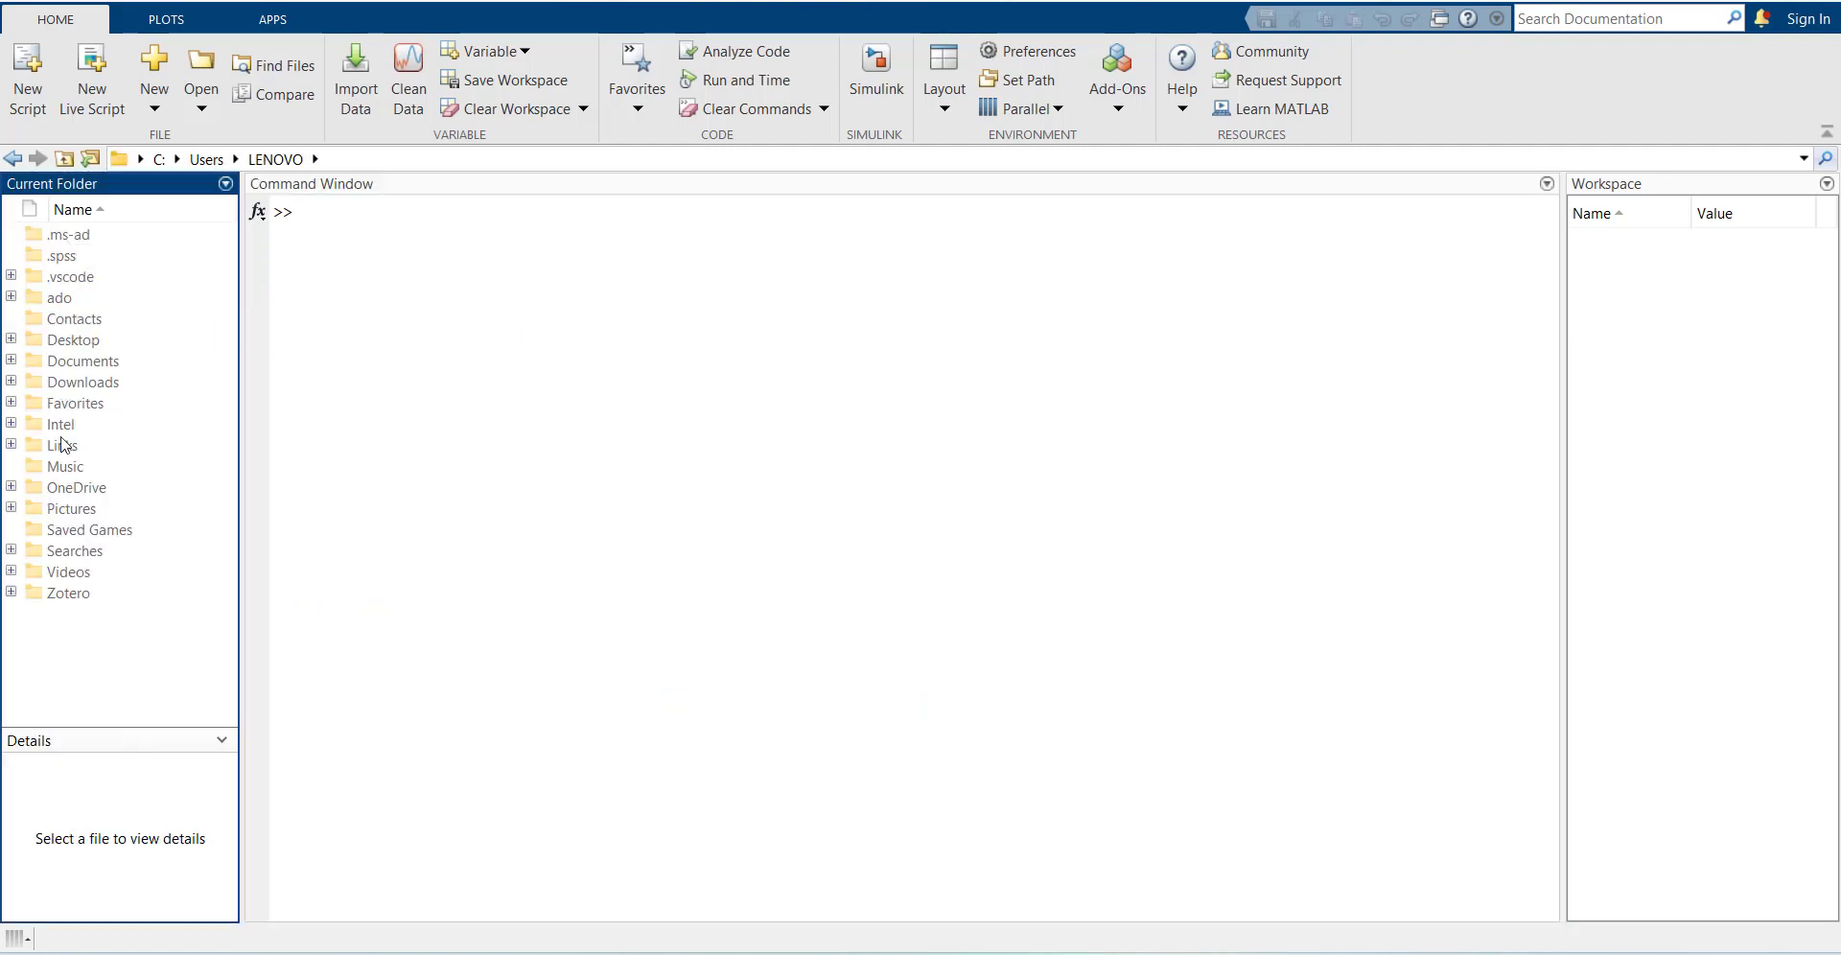
pyautogui.doubleClick(61, 342)
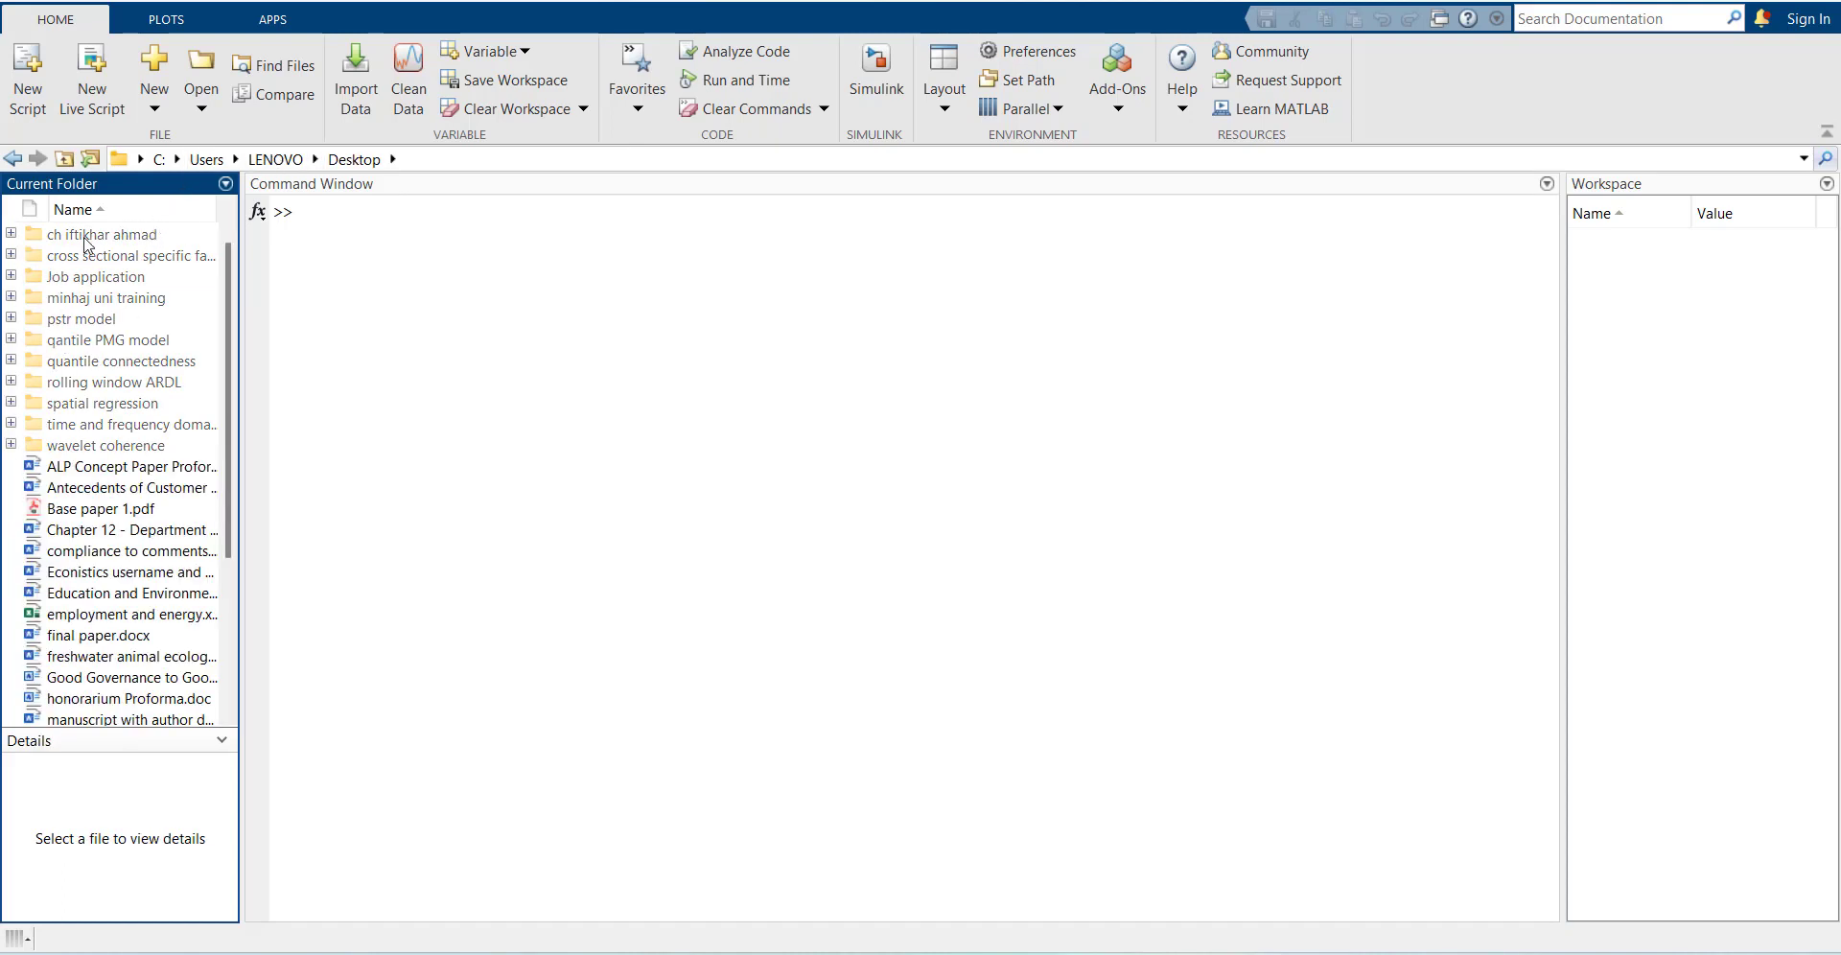
pyautogui.doubleClick(79, 425)
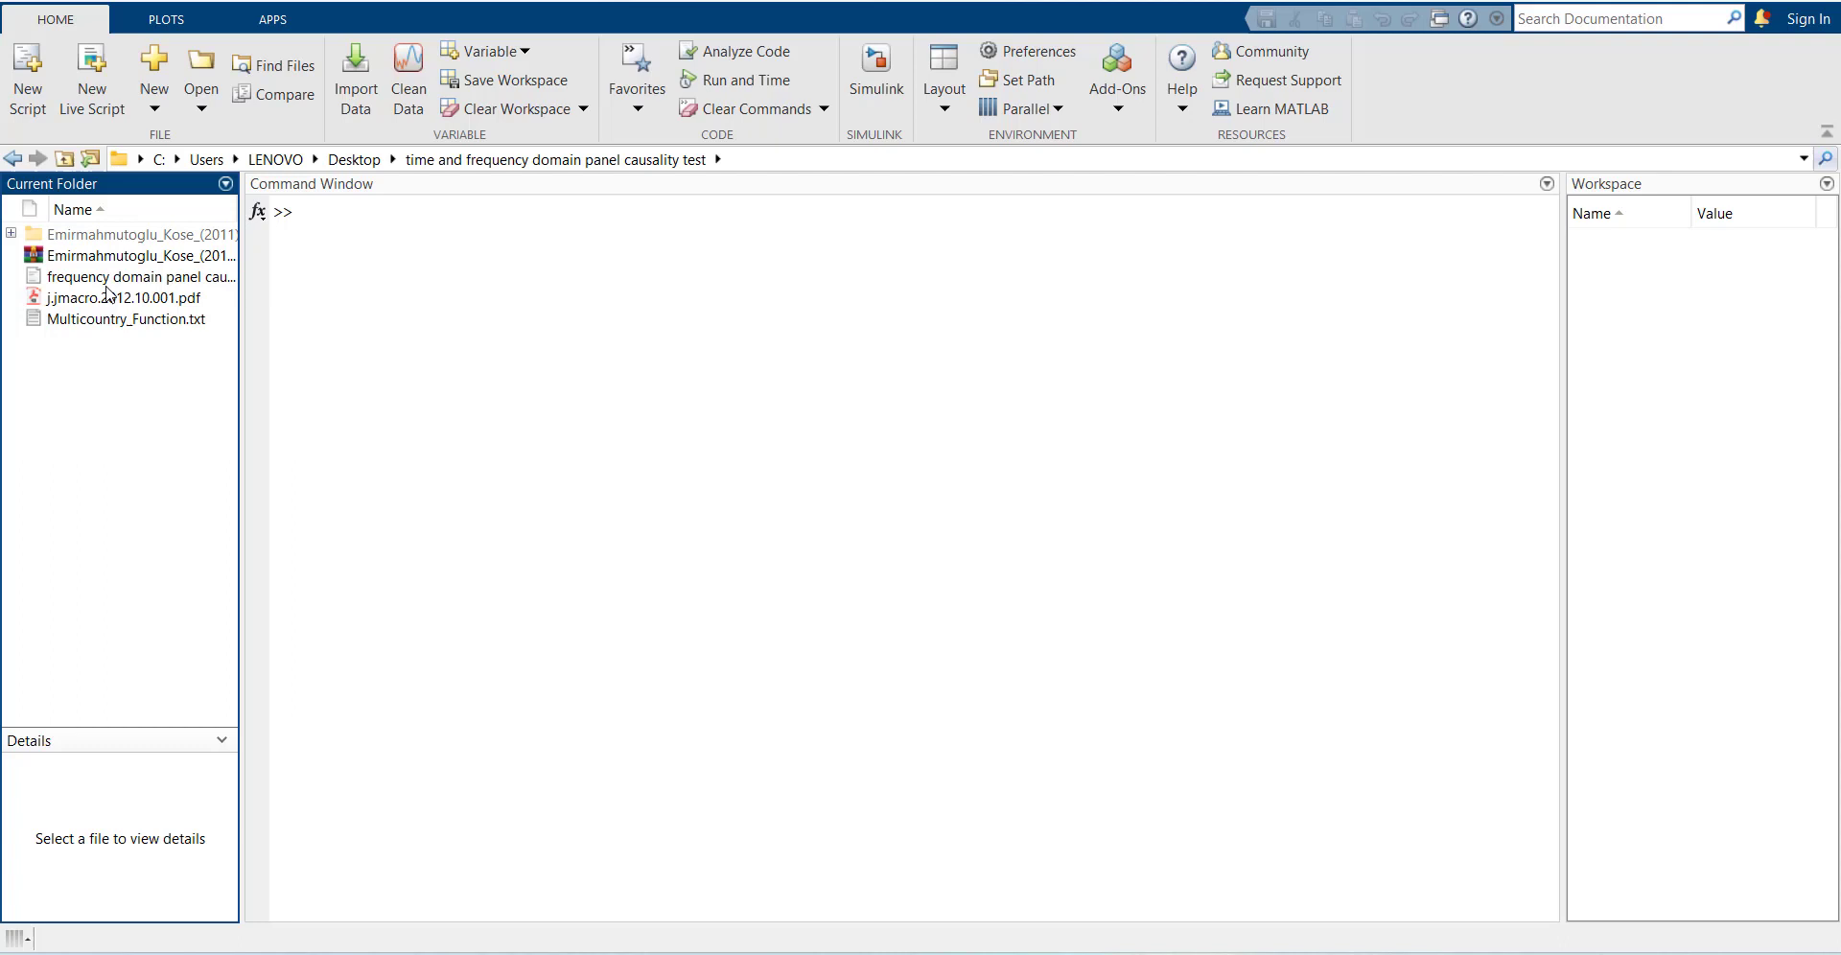
pyautogui.click(75, 239)
pyautogui.doubleClick(75, 242)
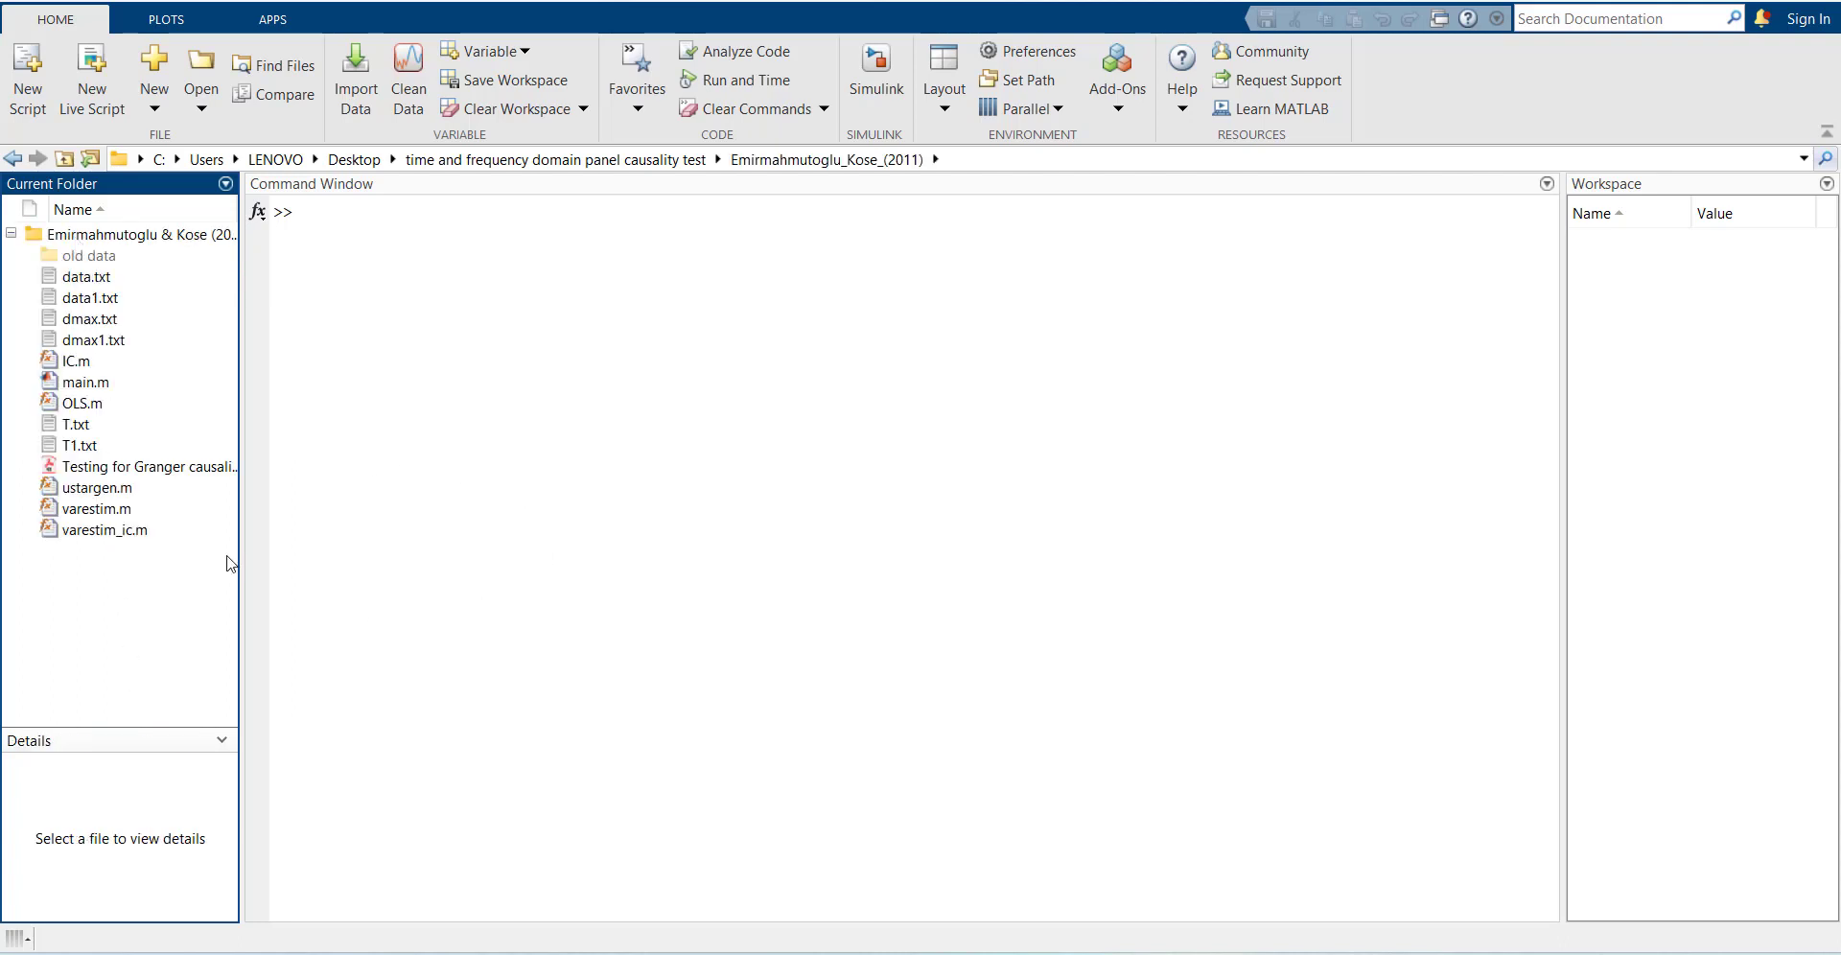
pyautogui.doubleClick(76, 384)
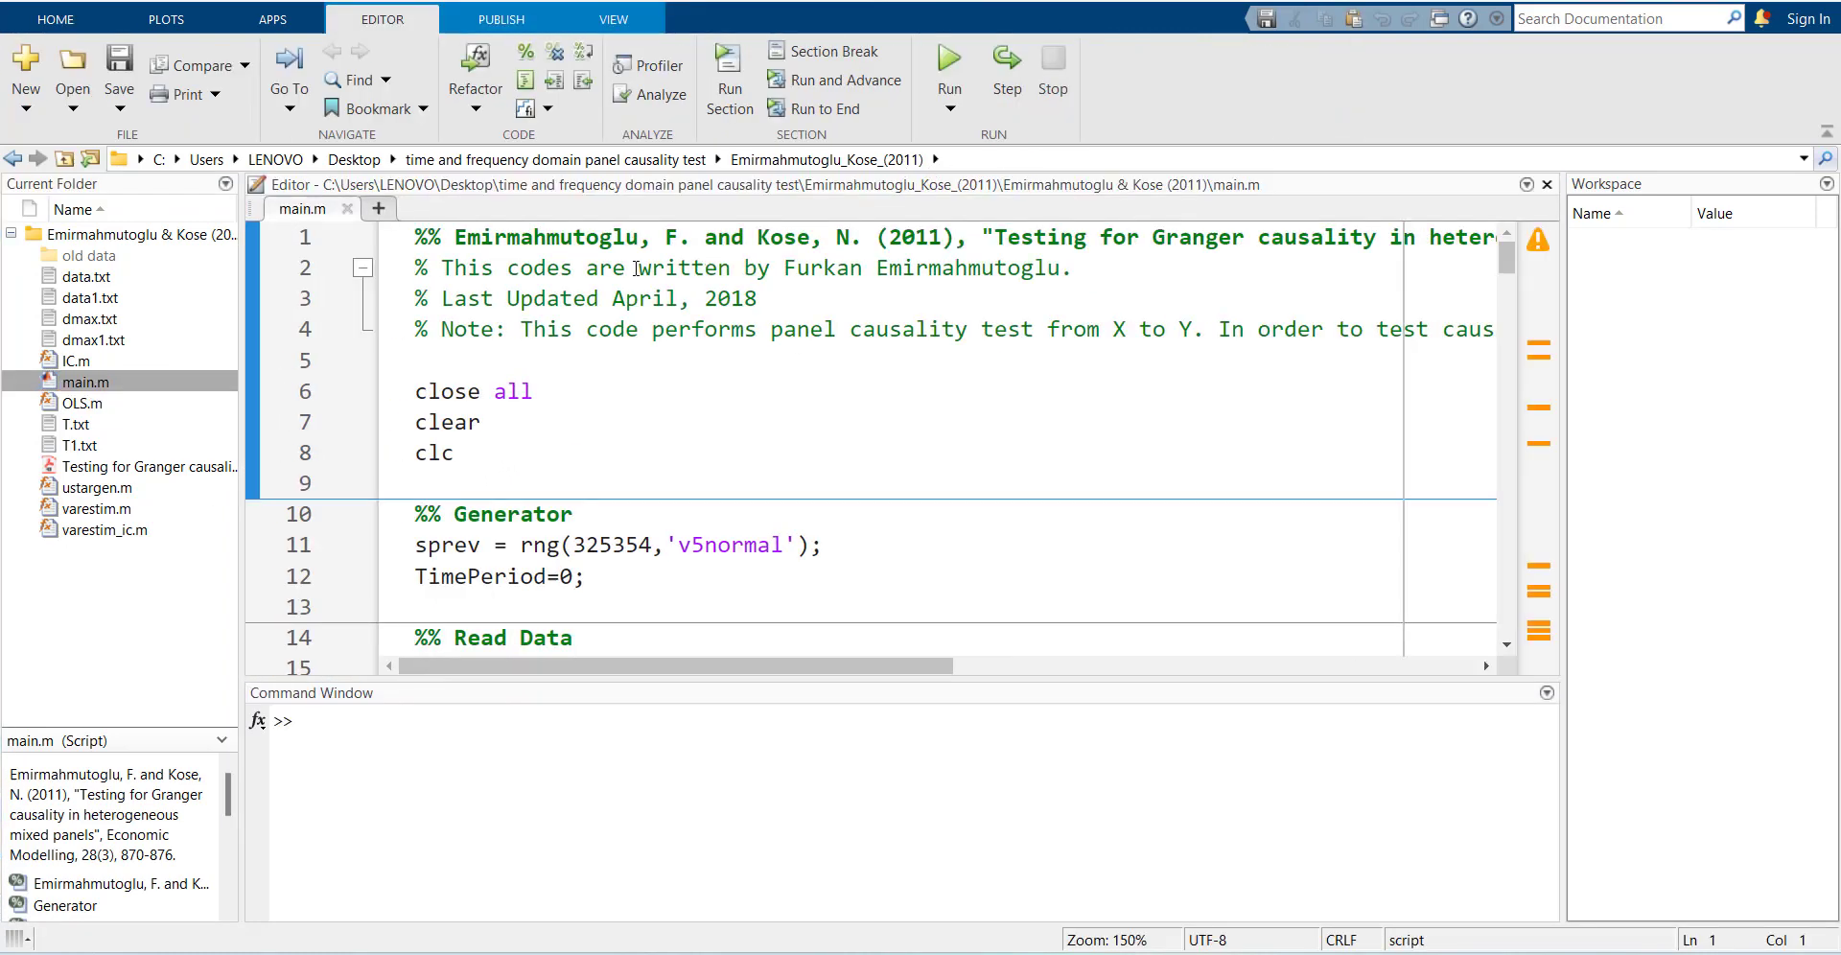
# Read main.m's long header comments, then return to the Emirmahmutoglu & Kose (2011) folder window
pyautogui.hscroll(3, 824, 354)
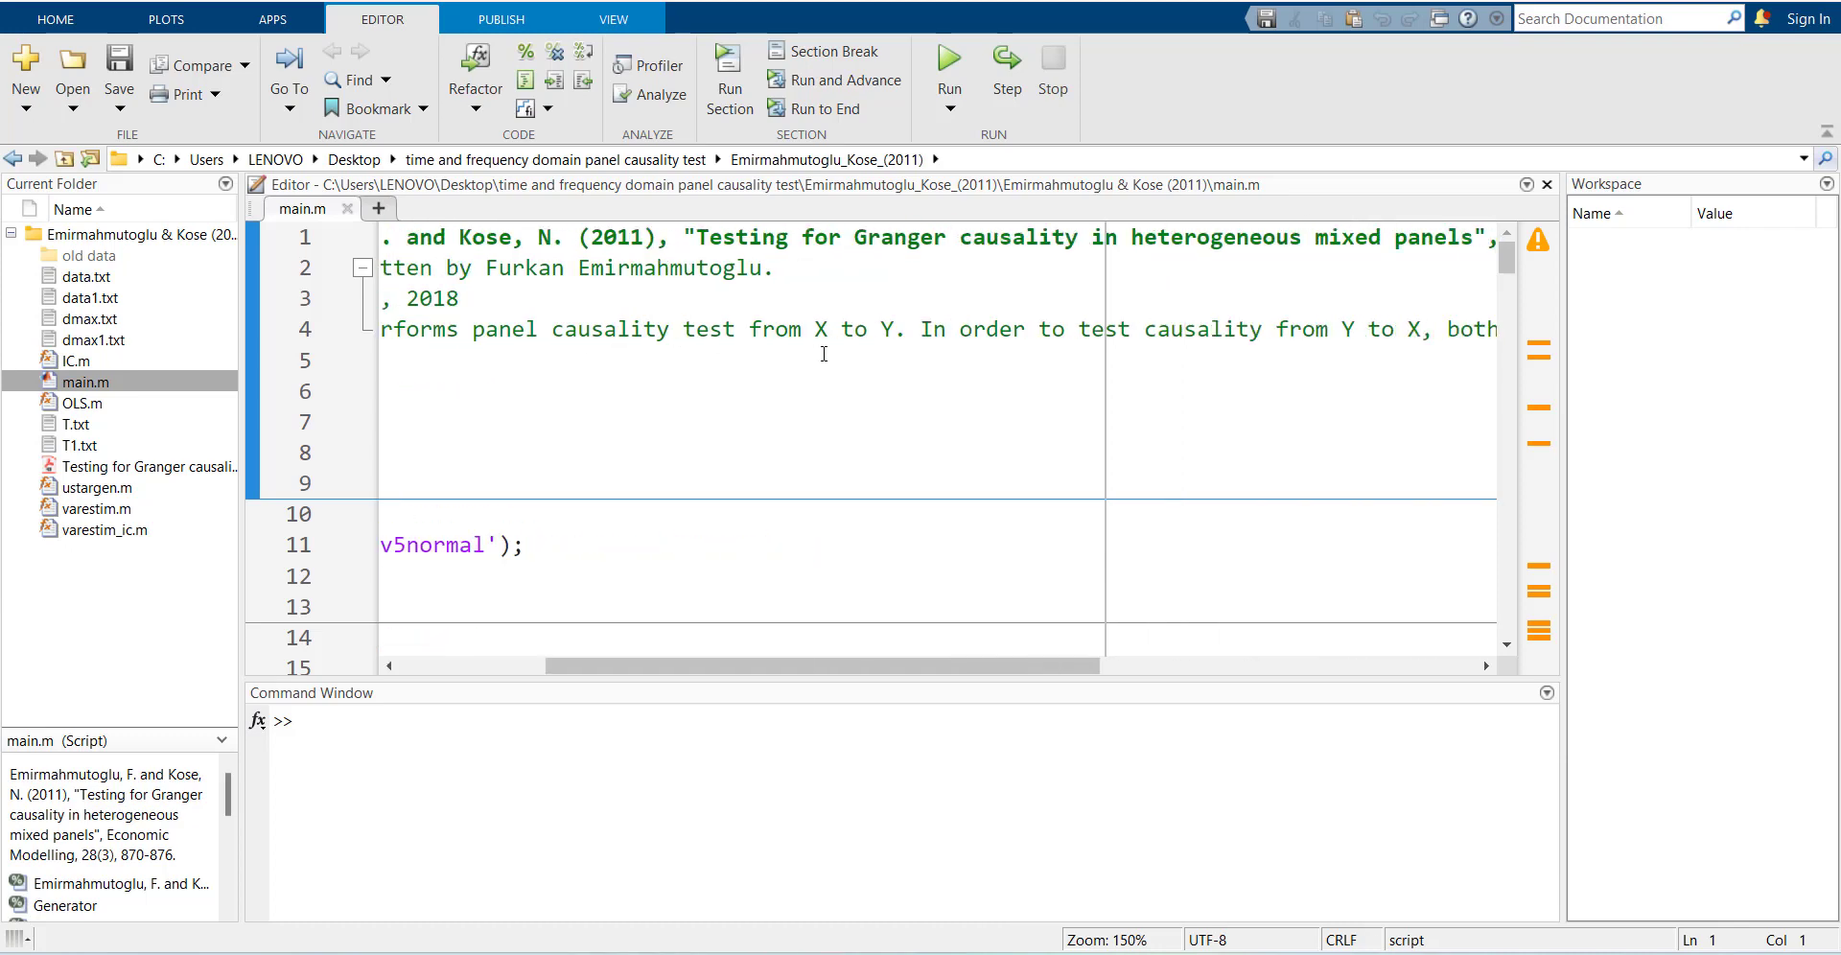
pyautogui.hscroll(-3, 820, 354)
pyautogui.hscroll(10, 758, 325)
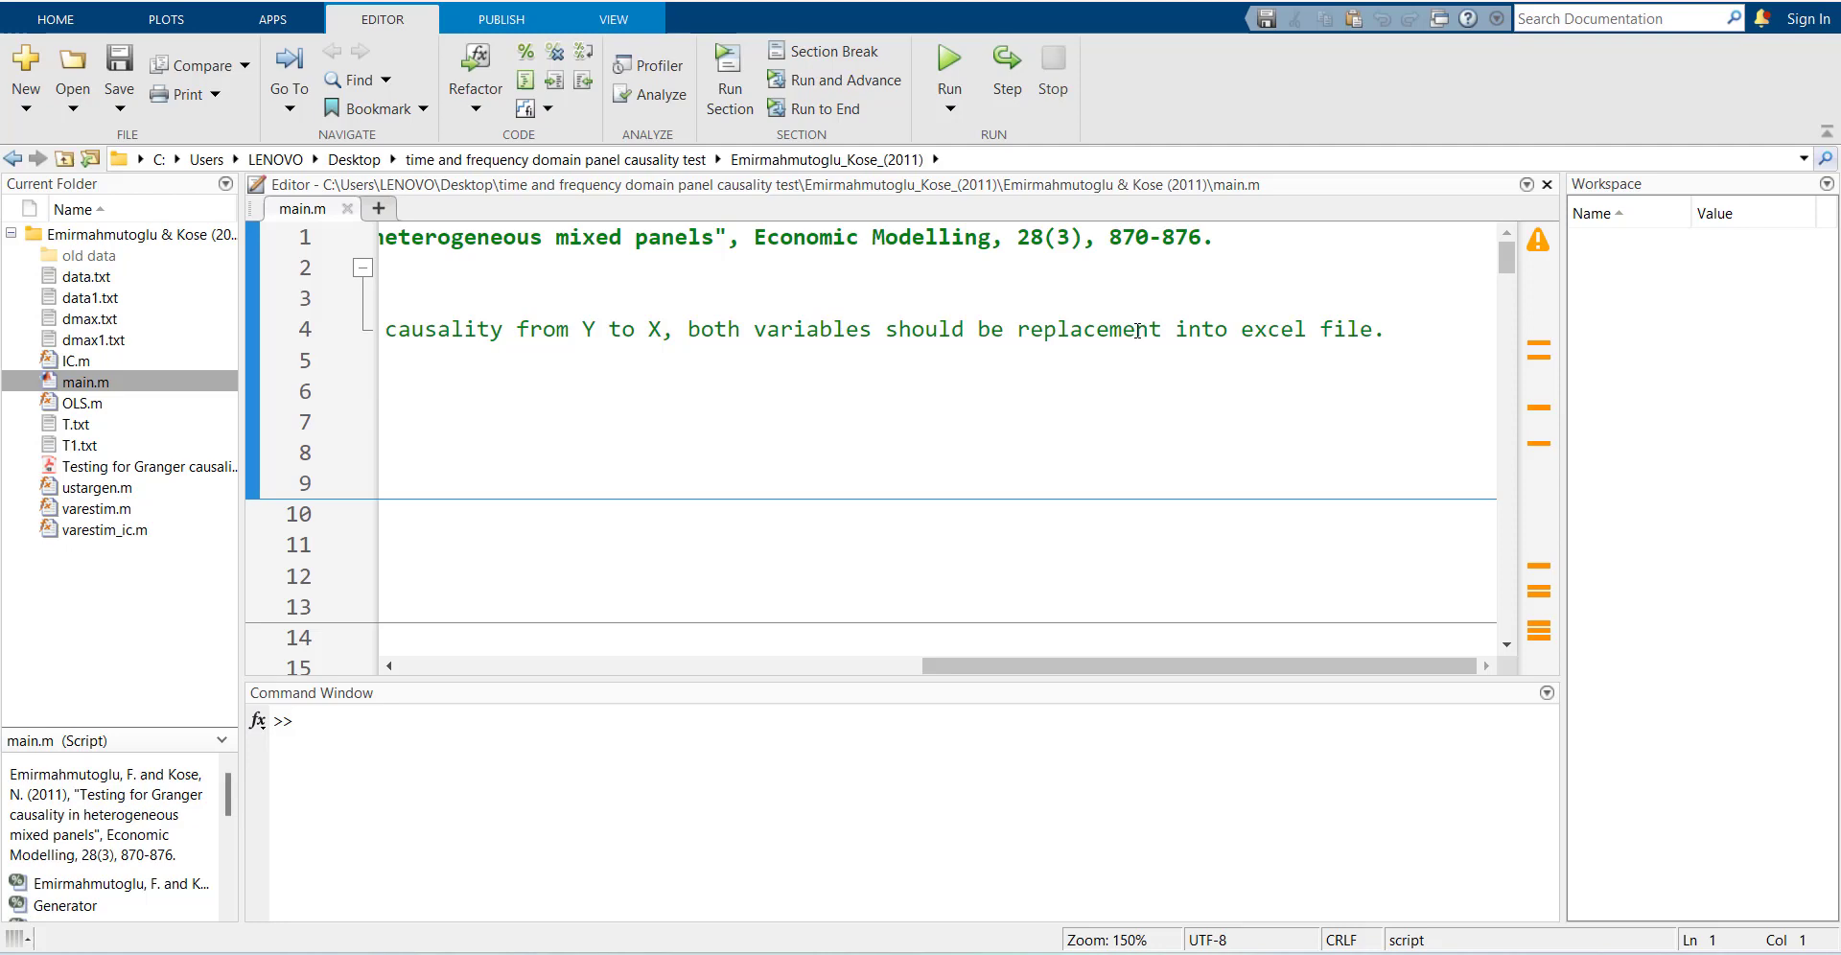
pyautogui.hscroll(-6, 1102, 350)
pyautogui.hscroll(2, 1102, 349)
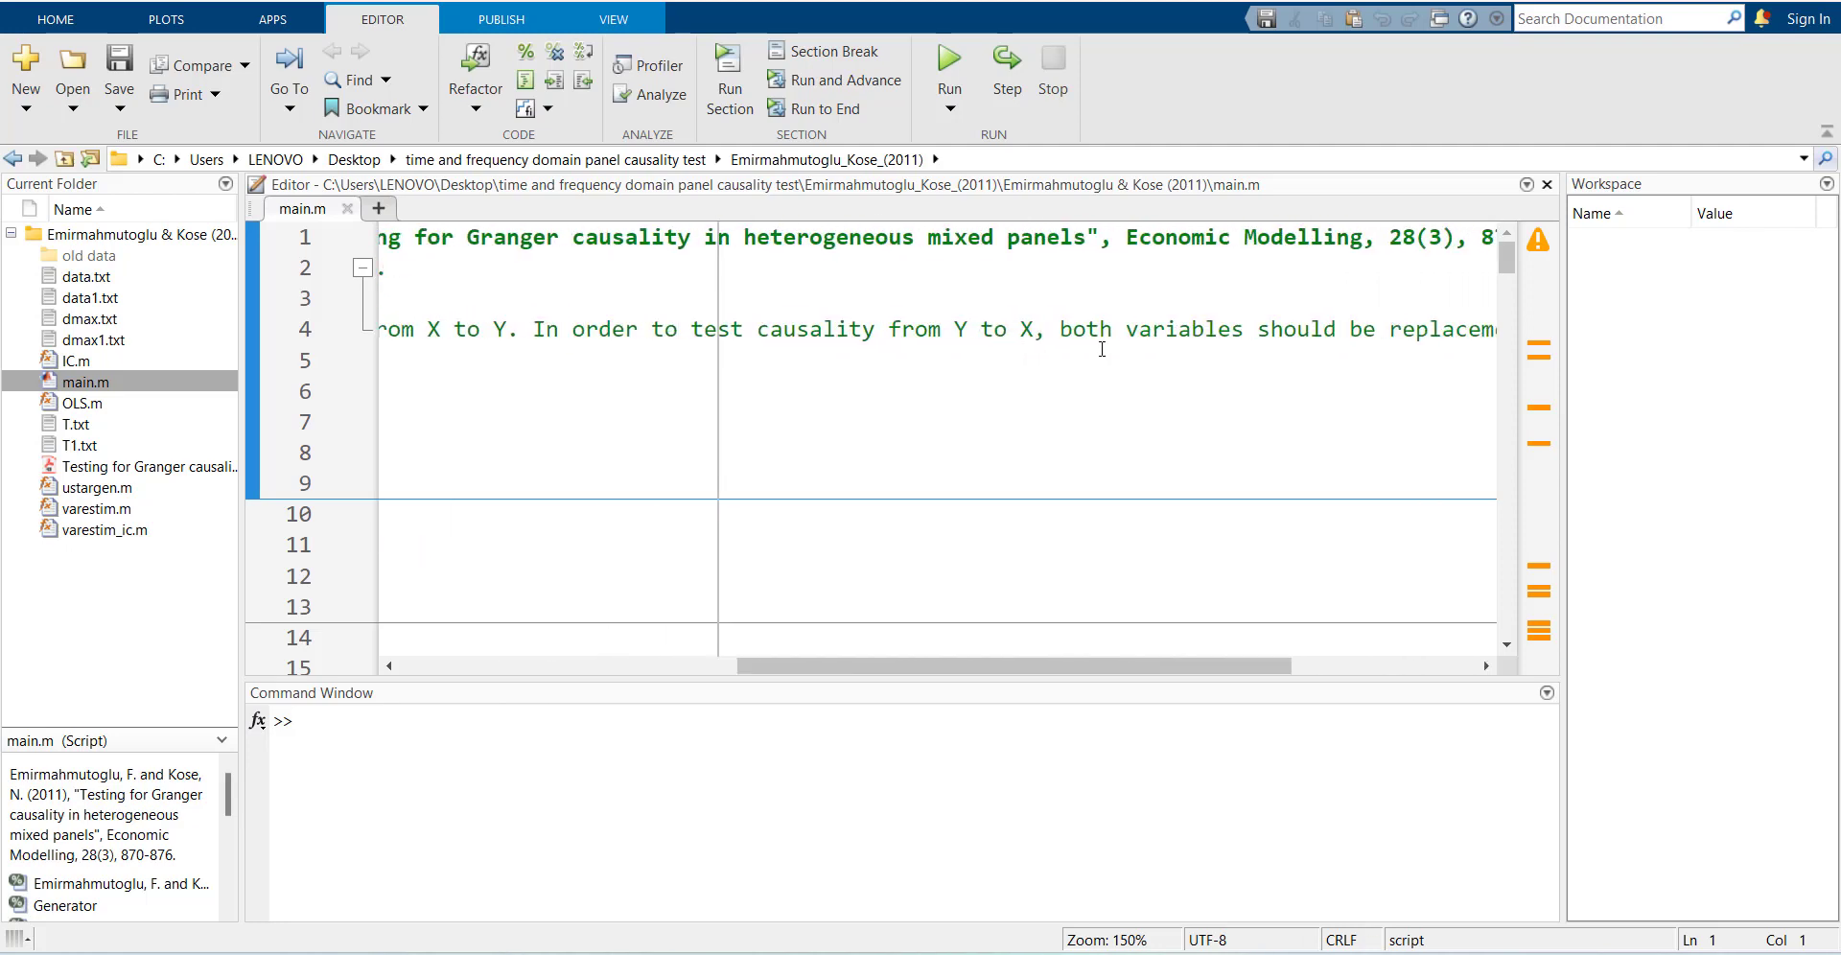
pyautogui.hscroll(4, 1102, 349)
pyautogui.hscroll(-10, 1218, 350)
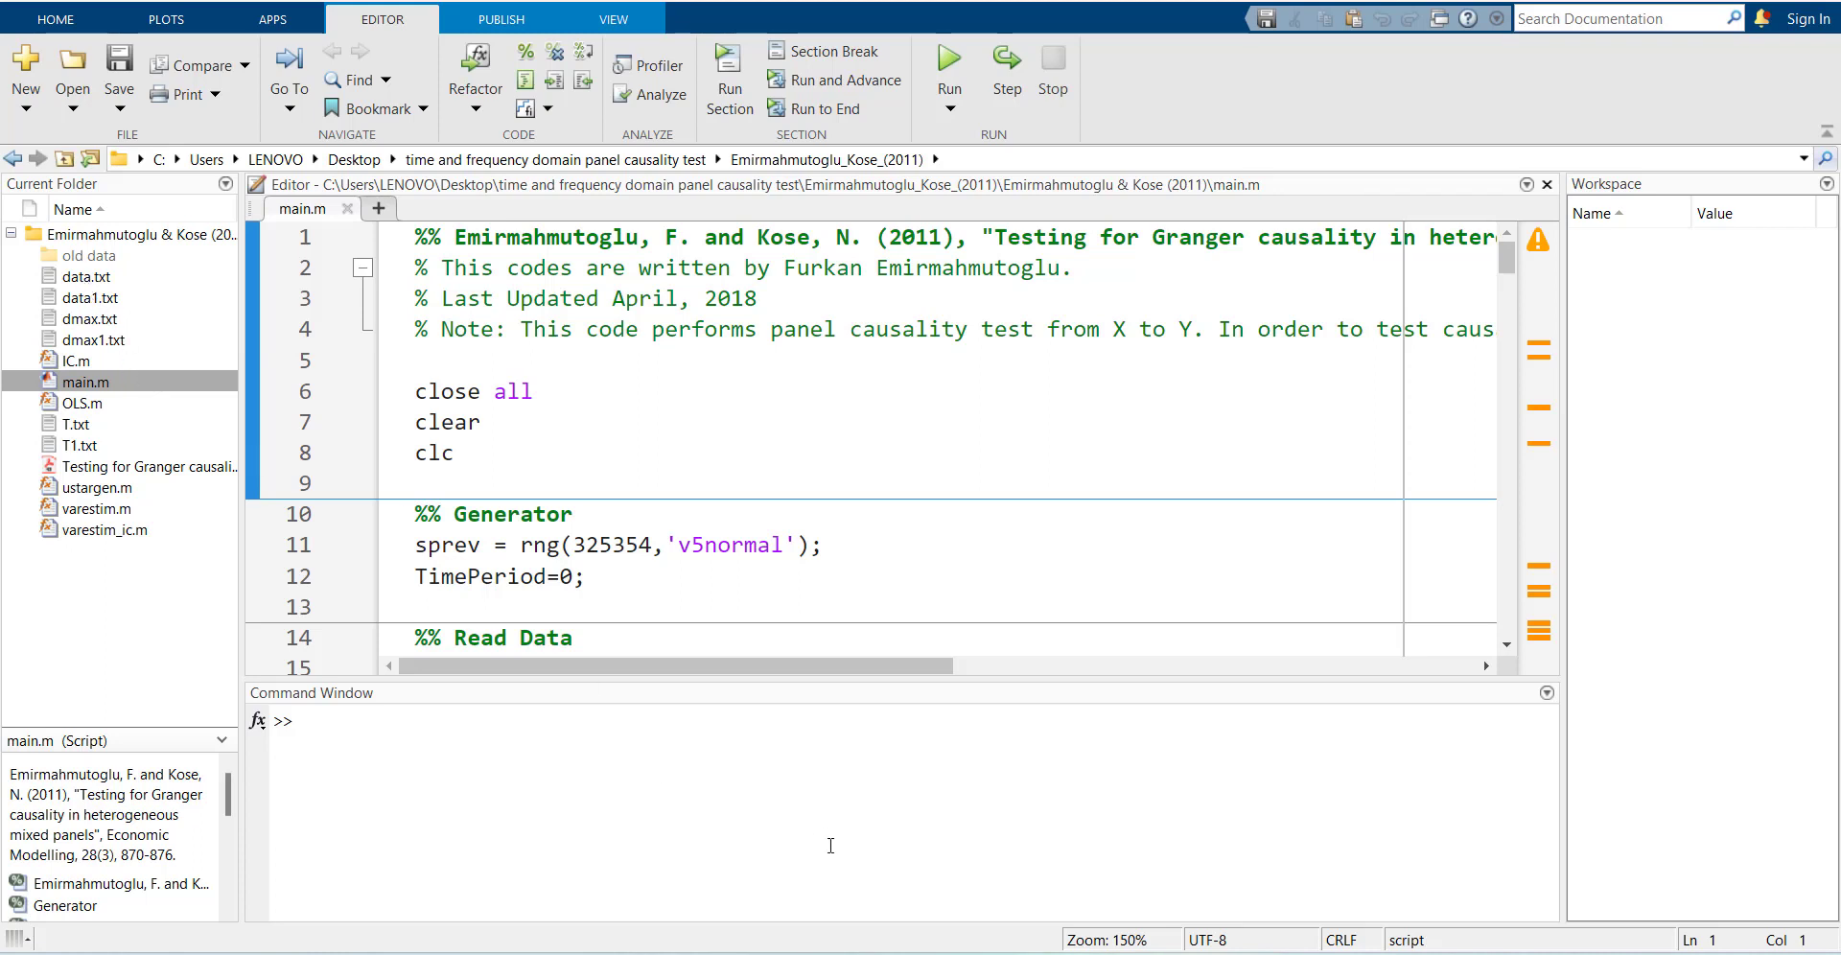
pyautogui.click(975, 952)
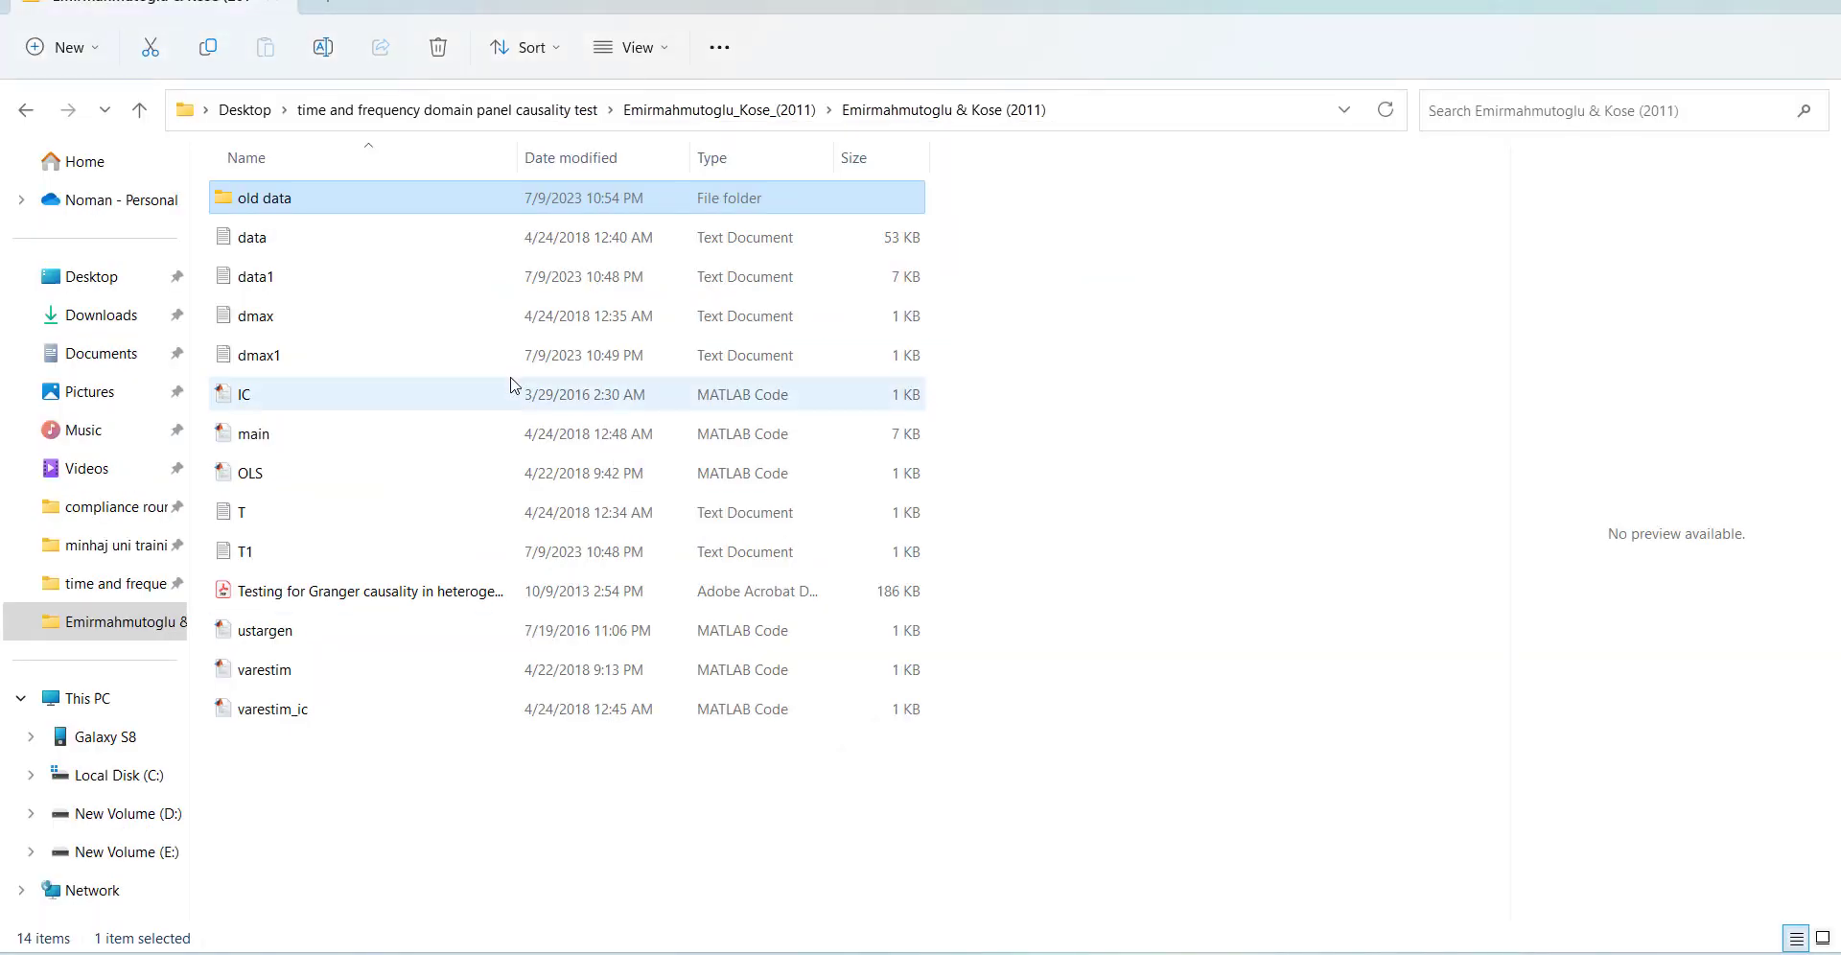
# Open data.txt in Notepad and compare it against main.m's Read Data section
pyautogui.doubleClick(257, 237)
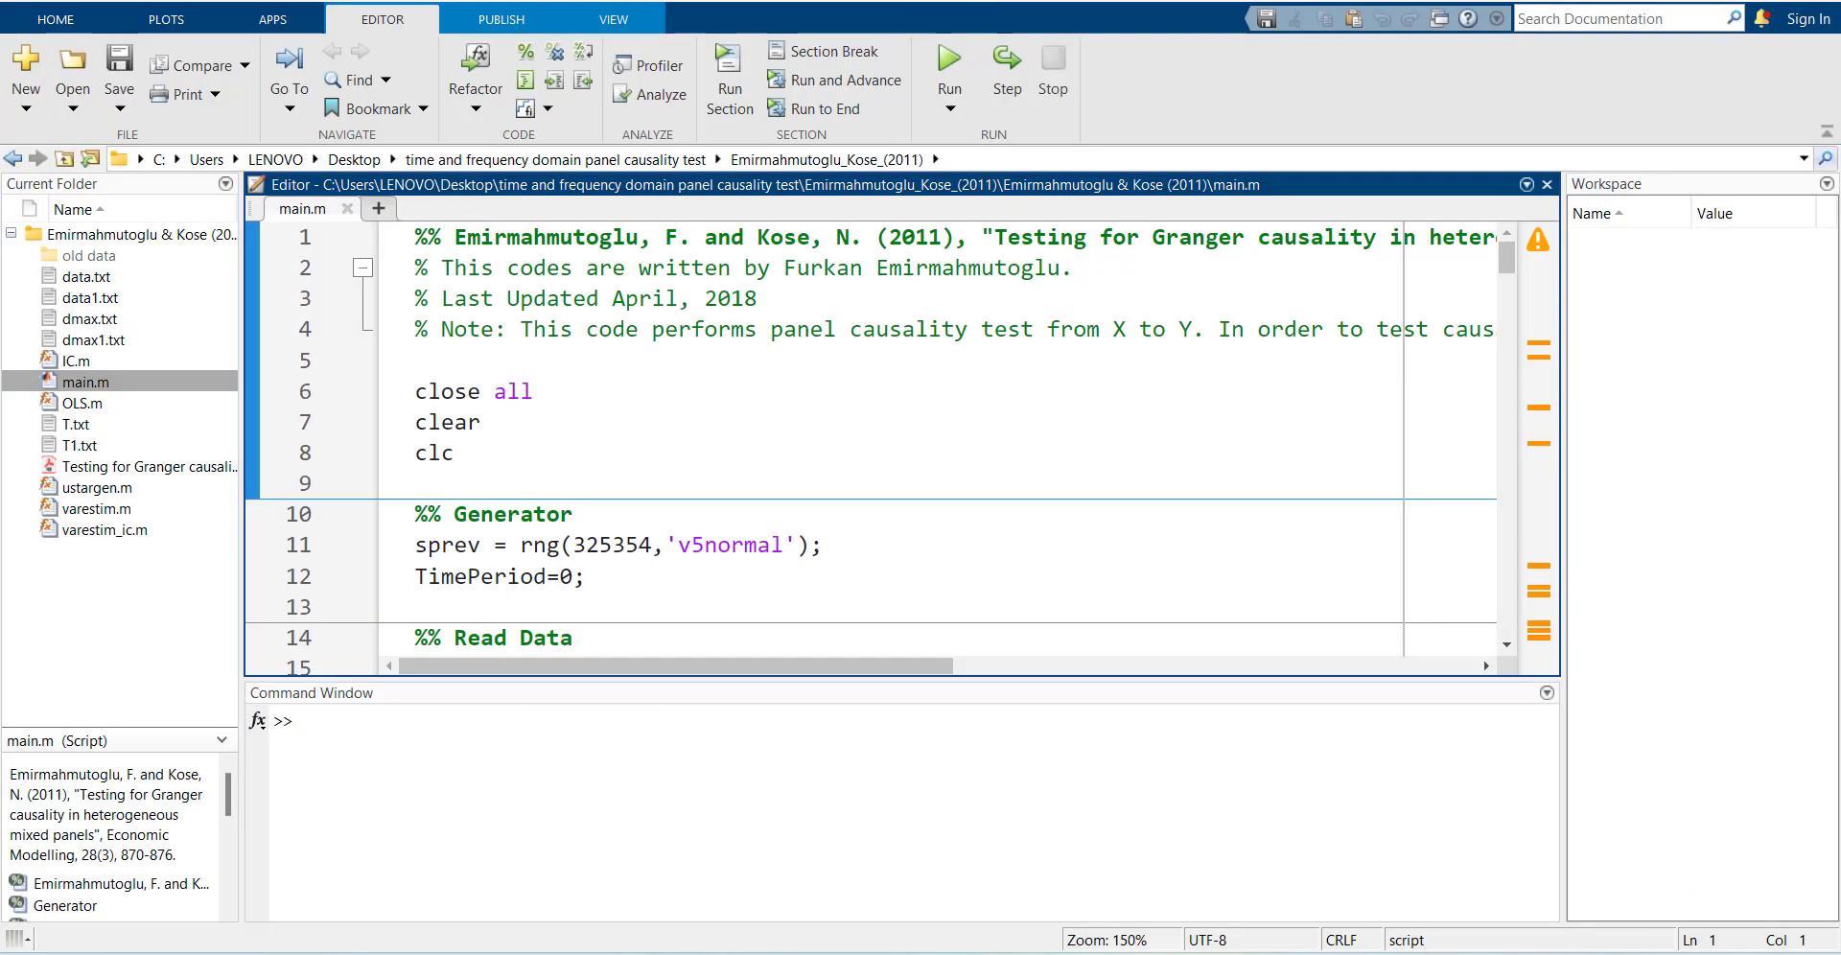
pyautogui.click(1040, 949)
pyautogui.scroll(-4, 939, 617)
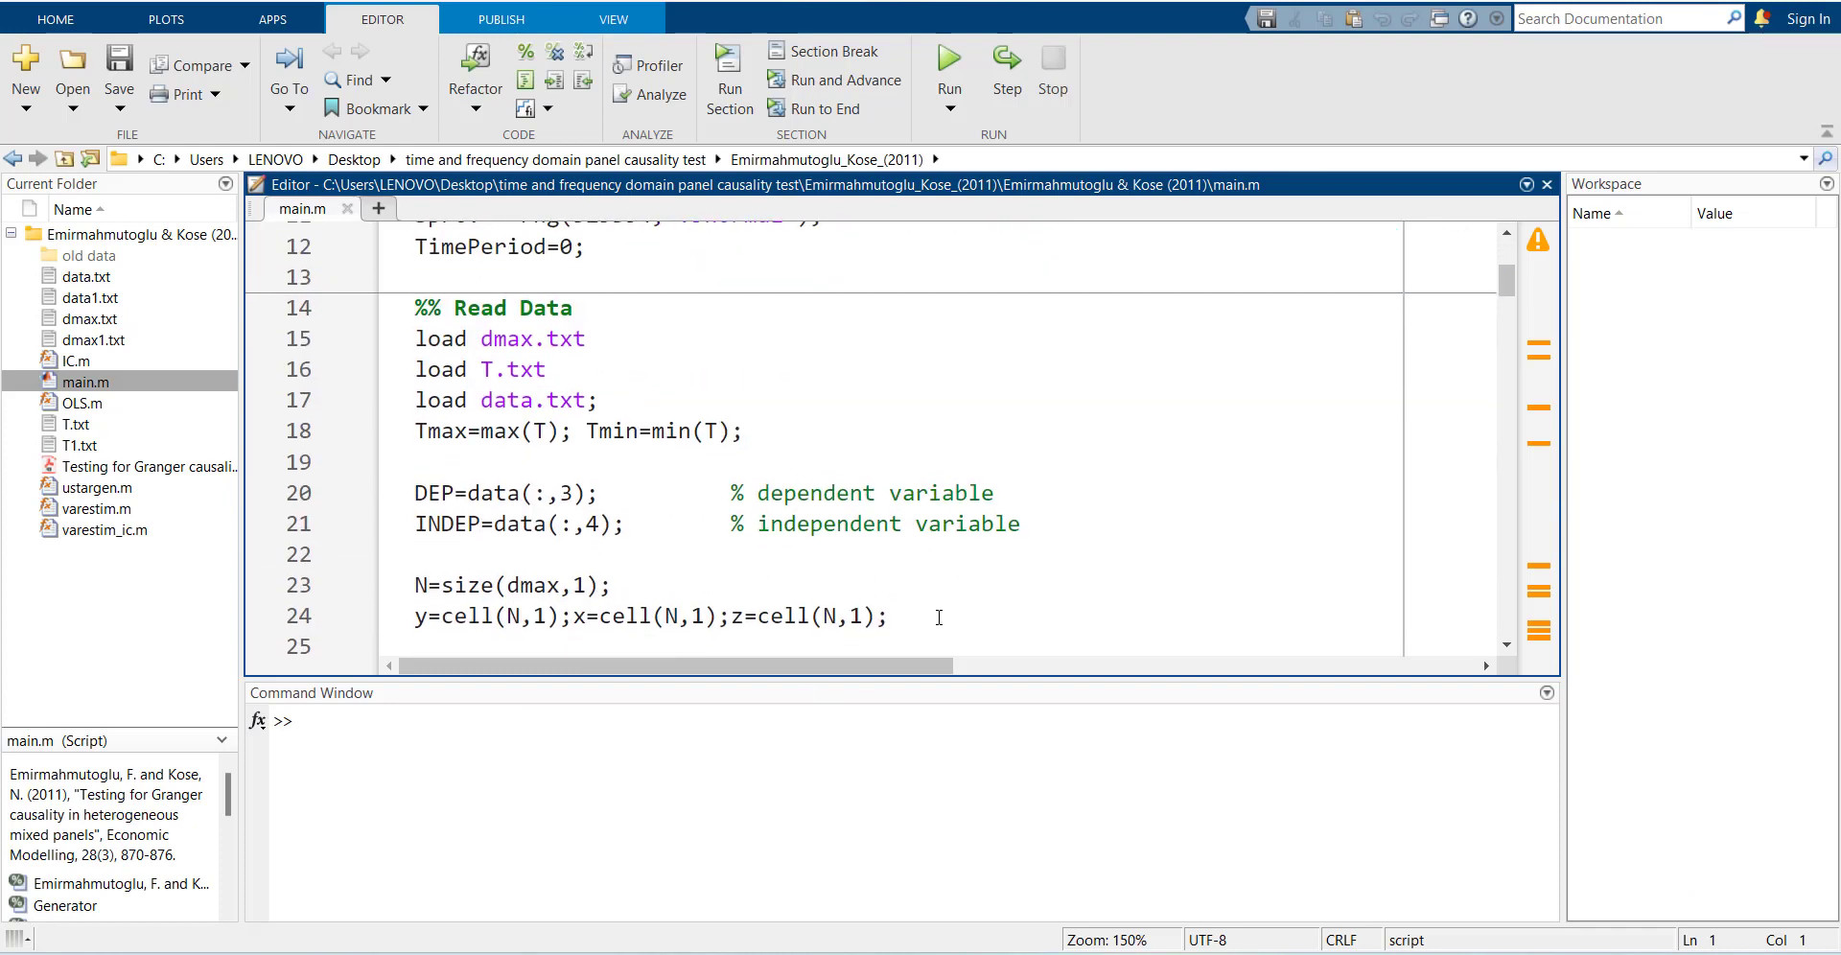
pyautogui.scroll(-2, 939, 617)
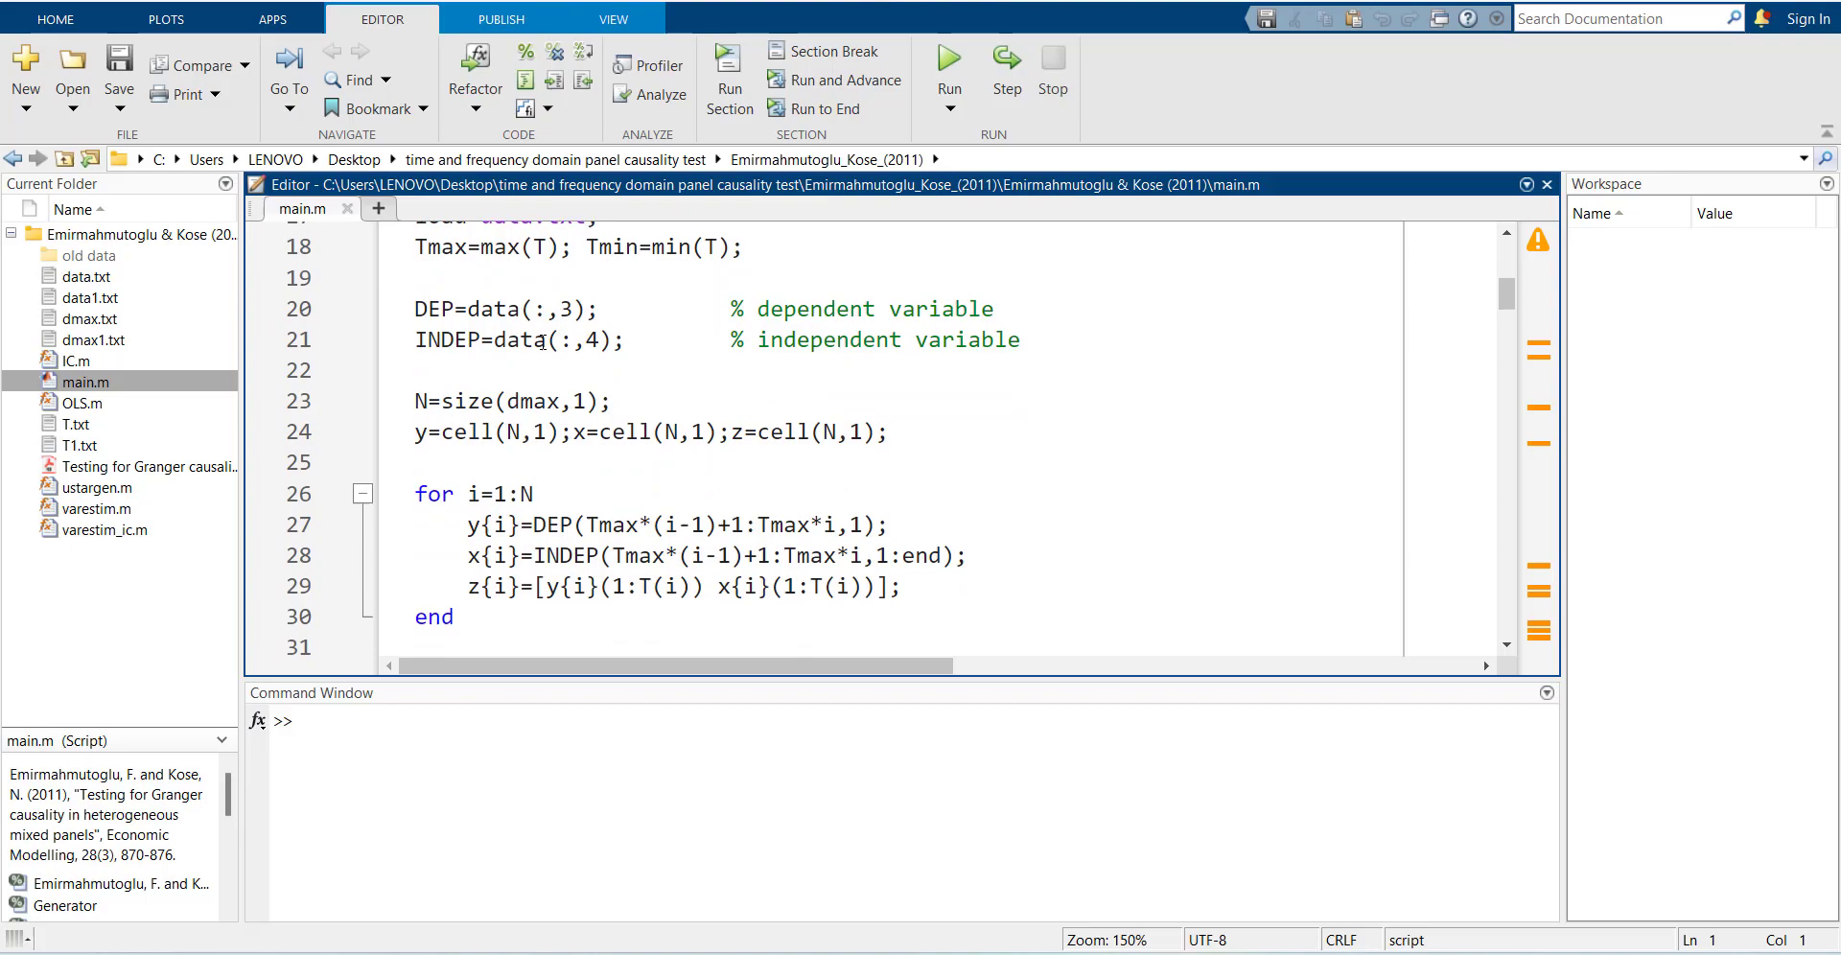
pyautogui.hotkey('alt', 'Tab')
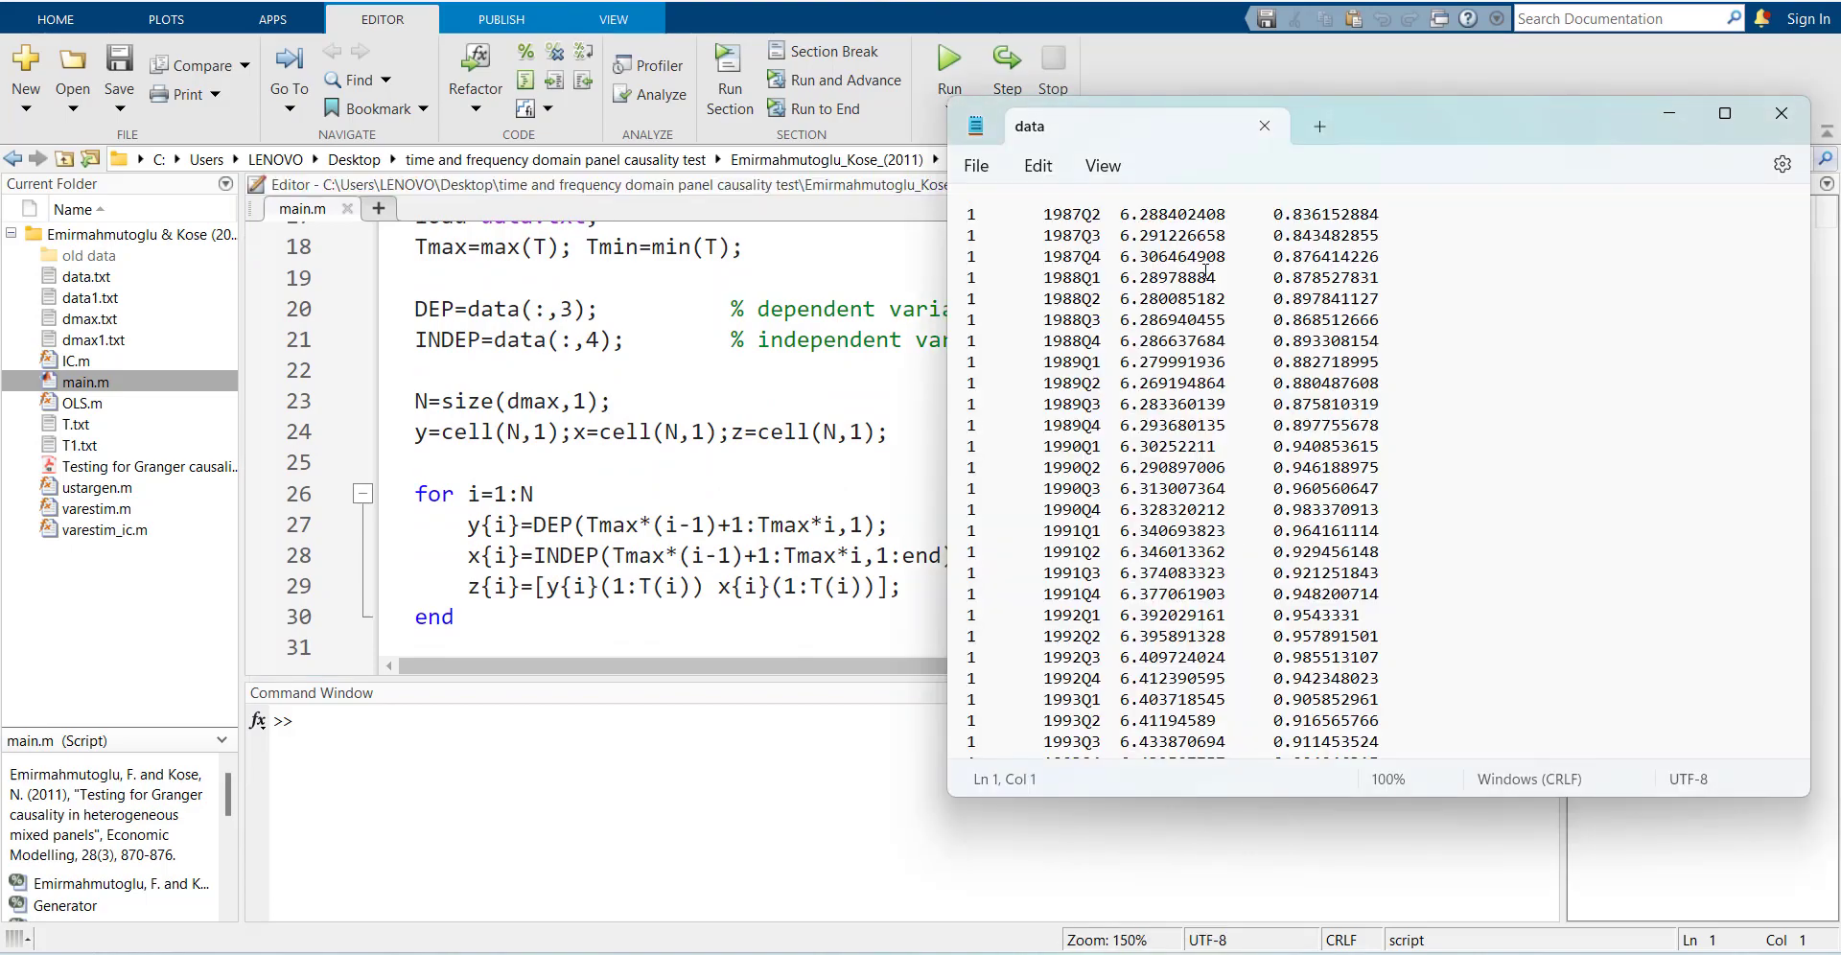
# Look through data.txt's stacked quarterly rows from 1987Q2 for each panel unit
pyautogui.scroll(-20, 1327, 616)
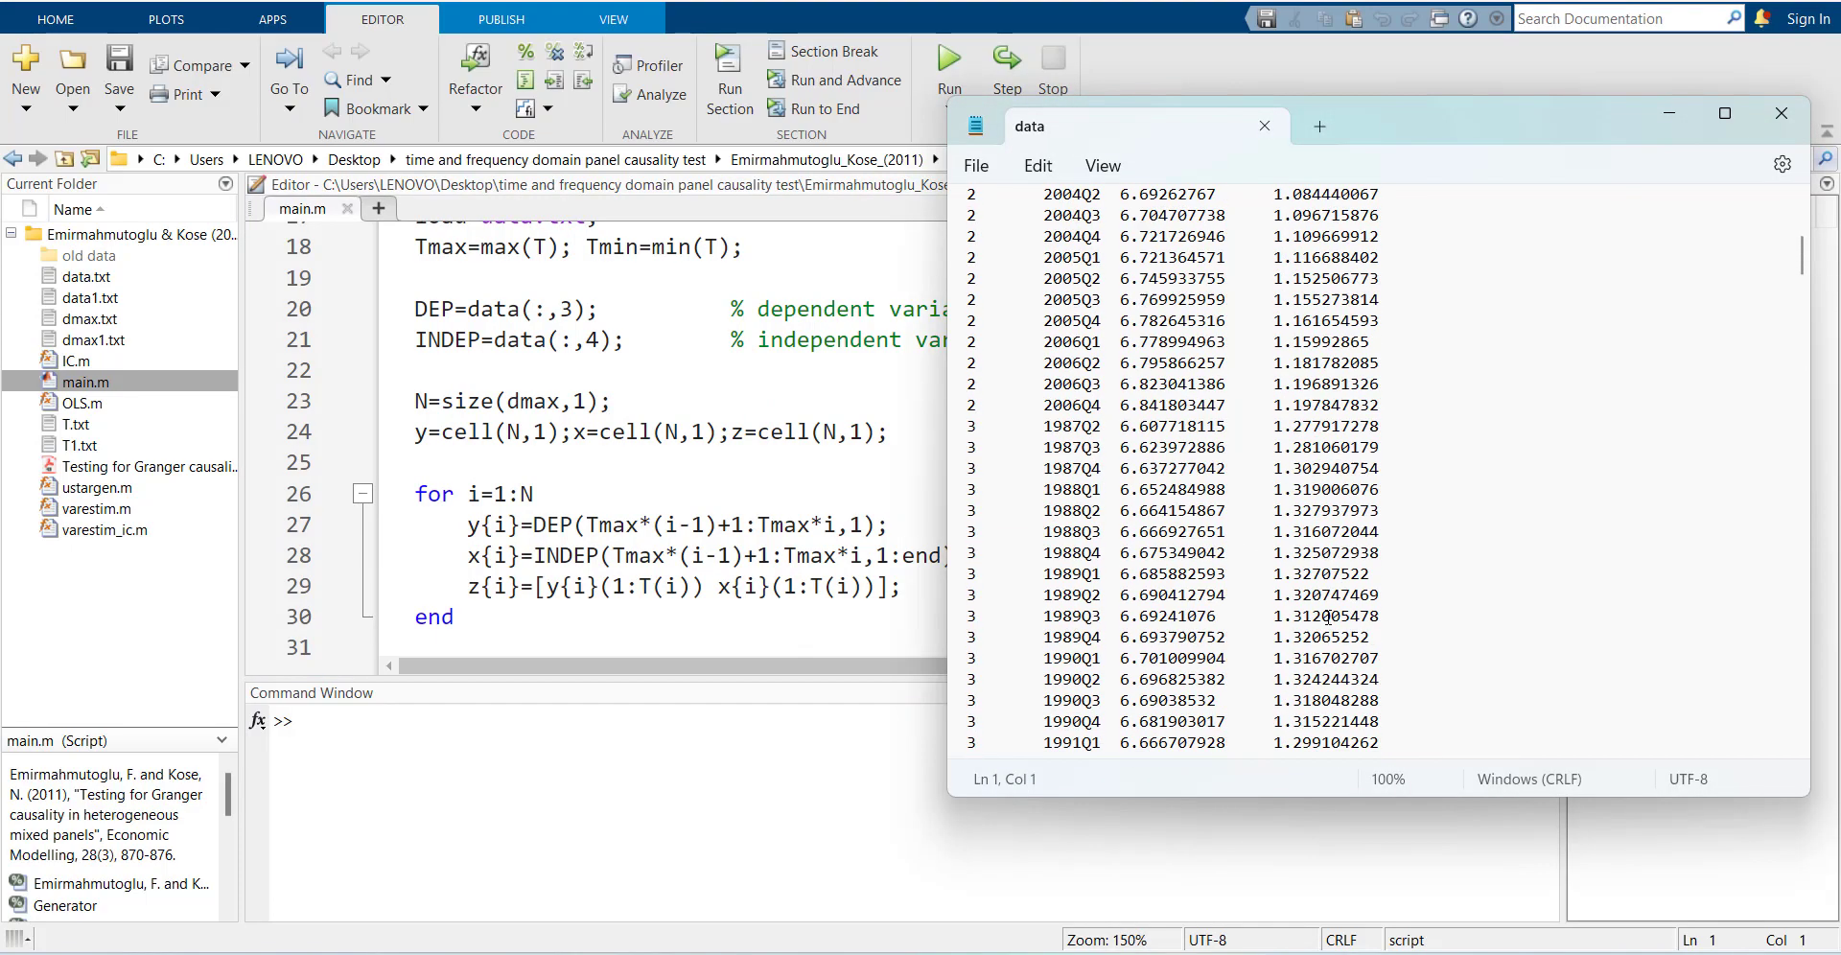
pyautogui.scroll(20, 1327, 619)
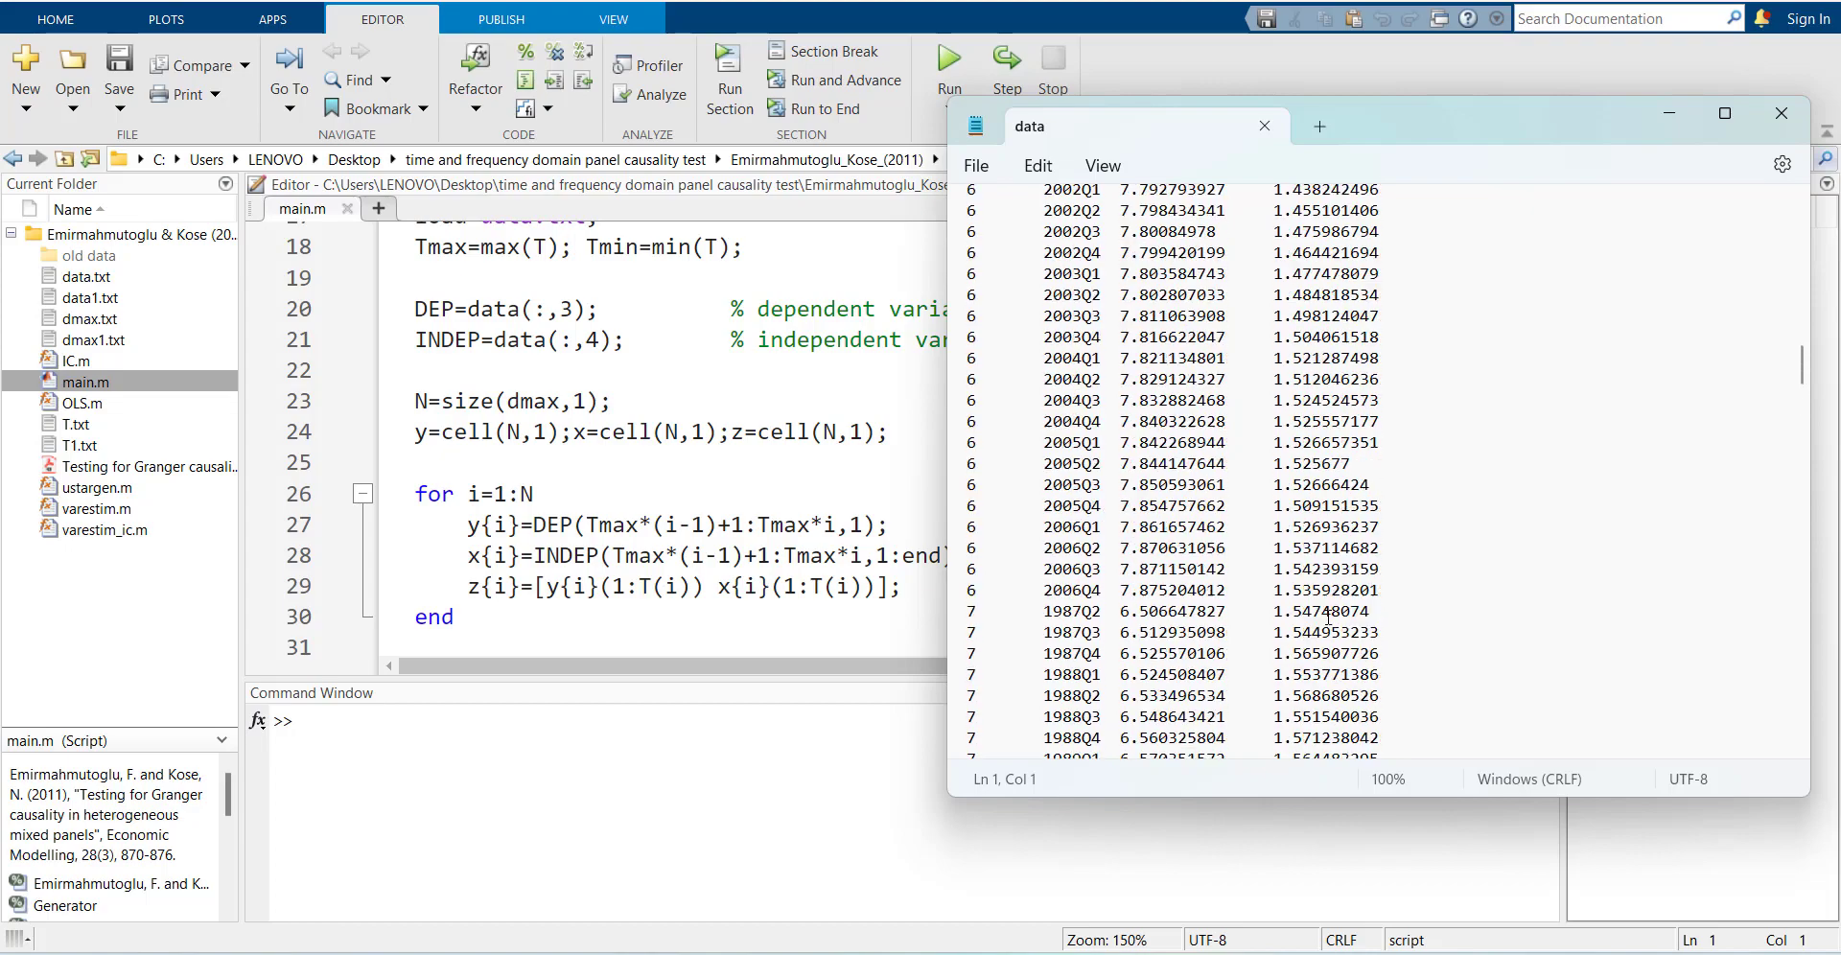
pyautogui.scroll(14, 1272, 556)
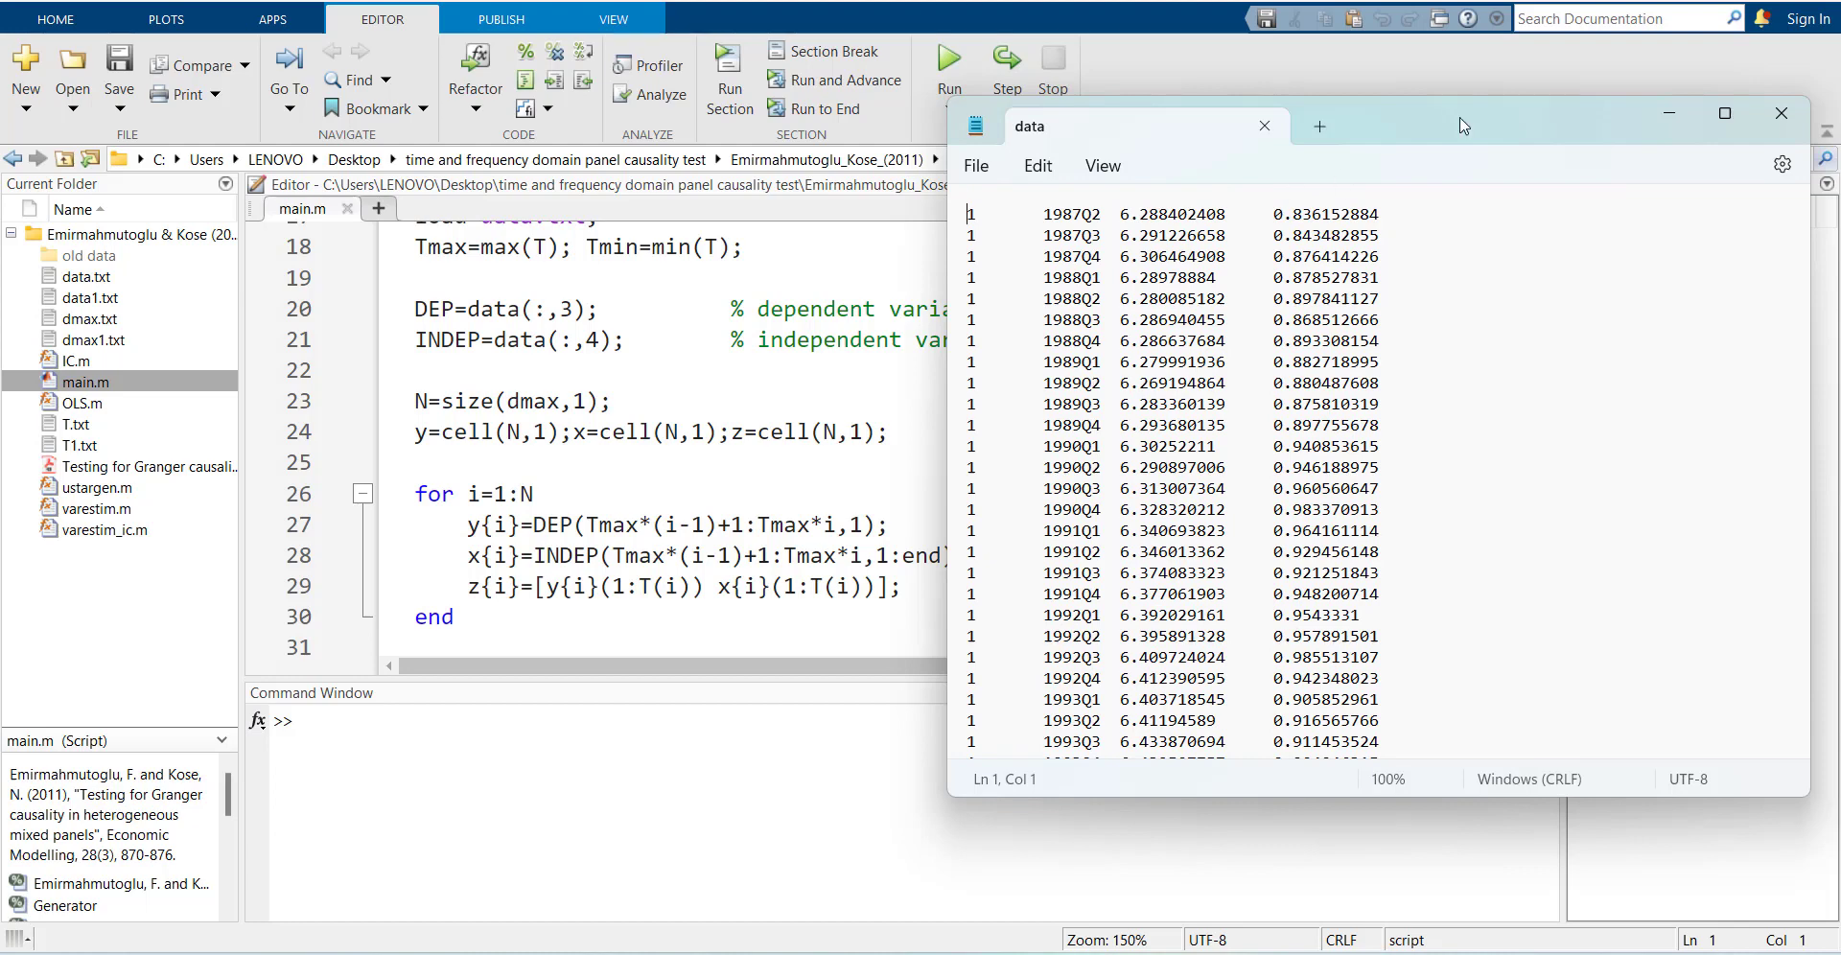
pyautogui.click(1782, 113)
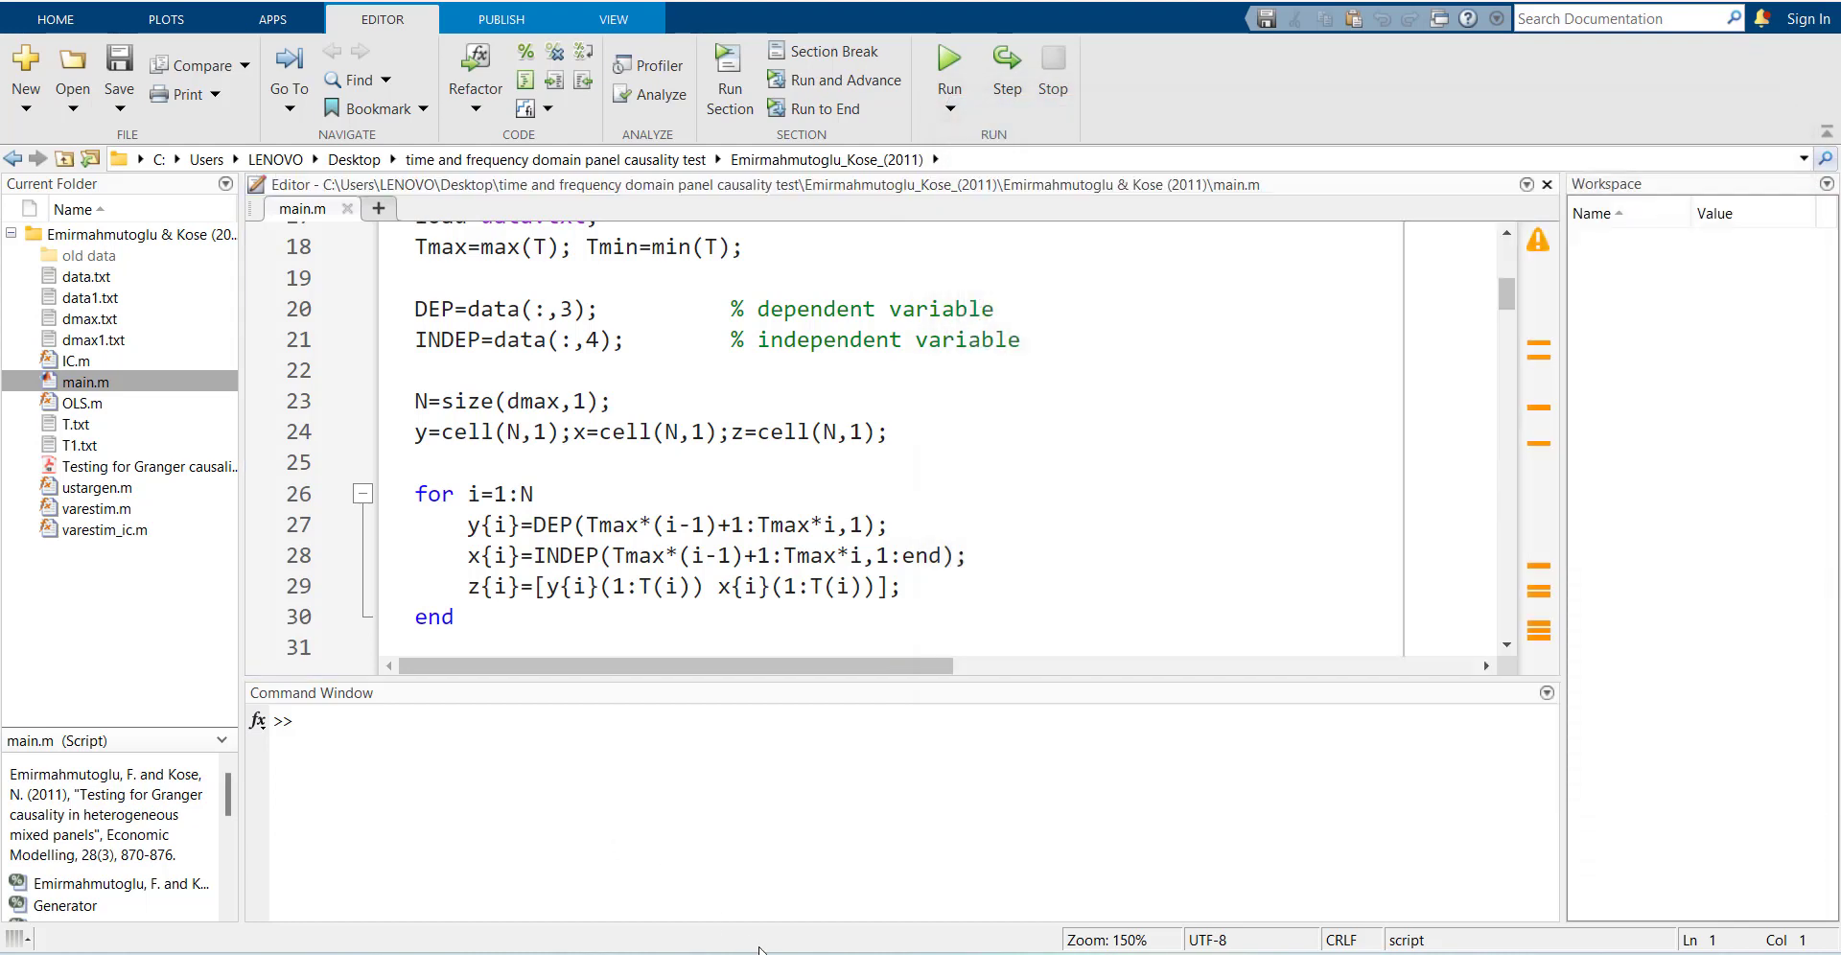
pyautogui.hotkey('alt', 'Tab')
pyautogui.doubleClick(316, 316)
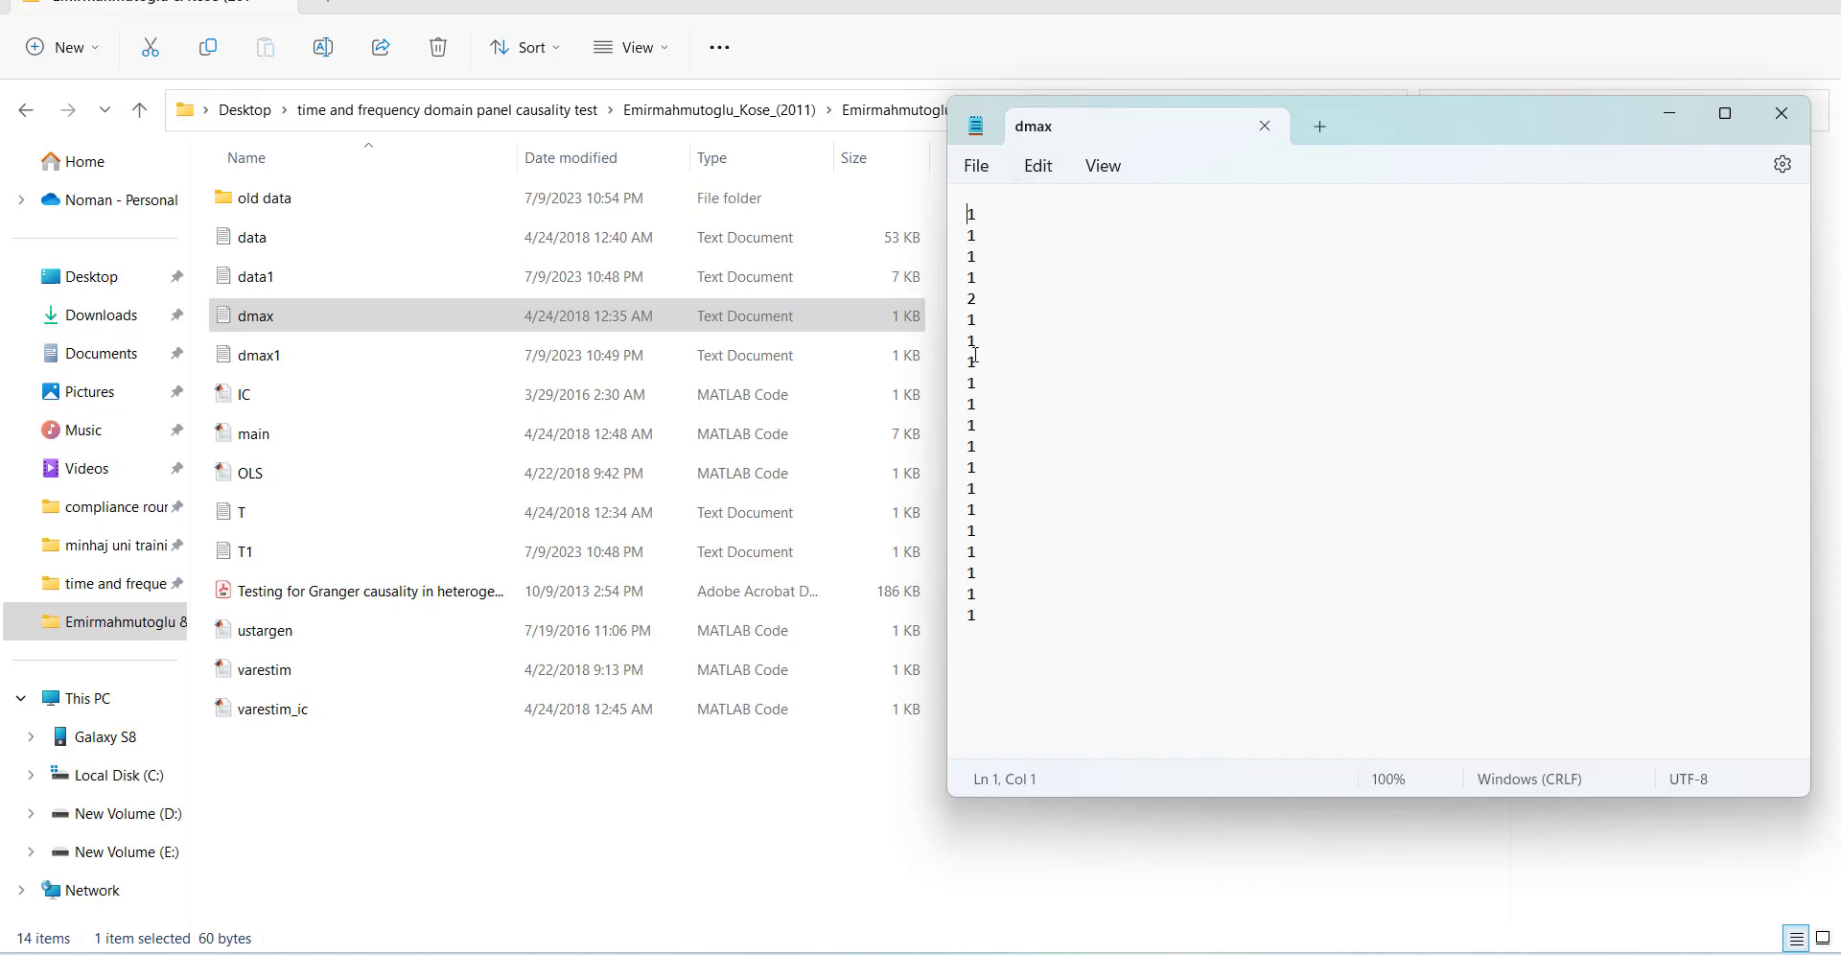
pyautogui.click(1782, 114)
pyautogui.click(246, 518)
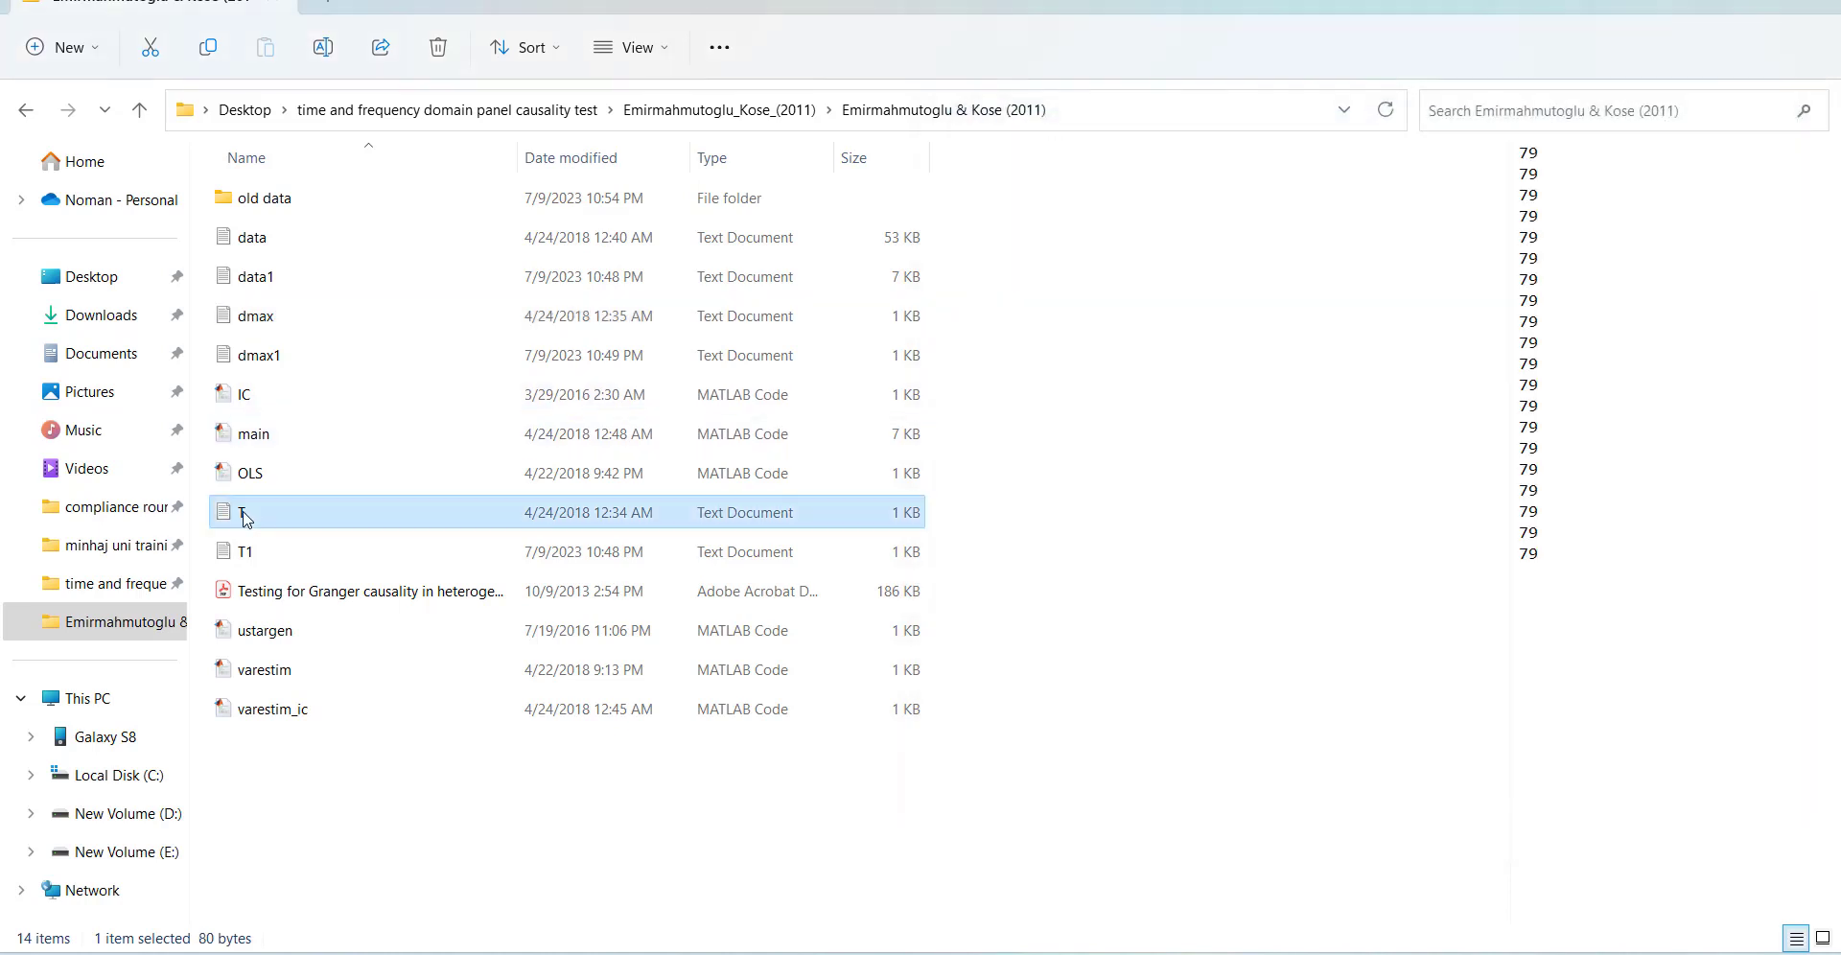
pyautogui.doubleClick(245, 518)
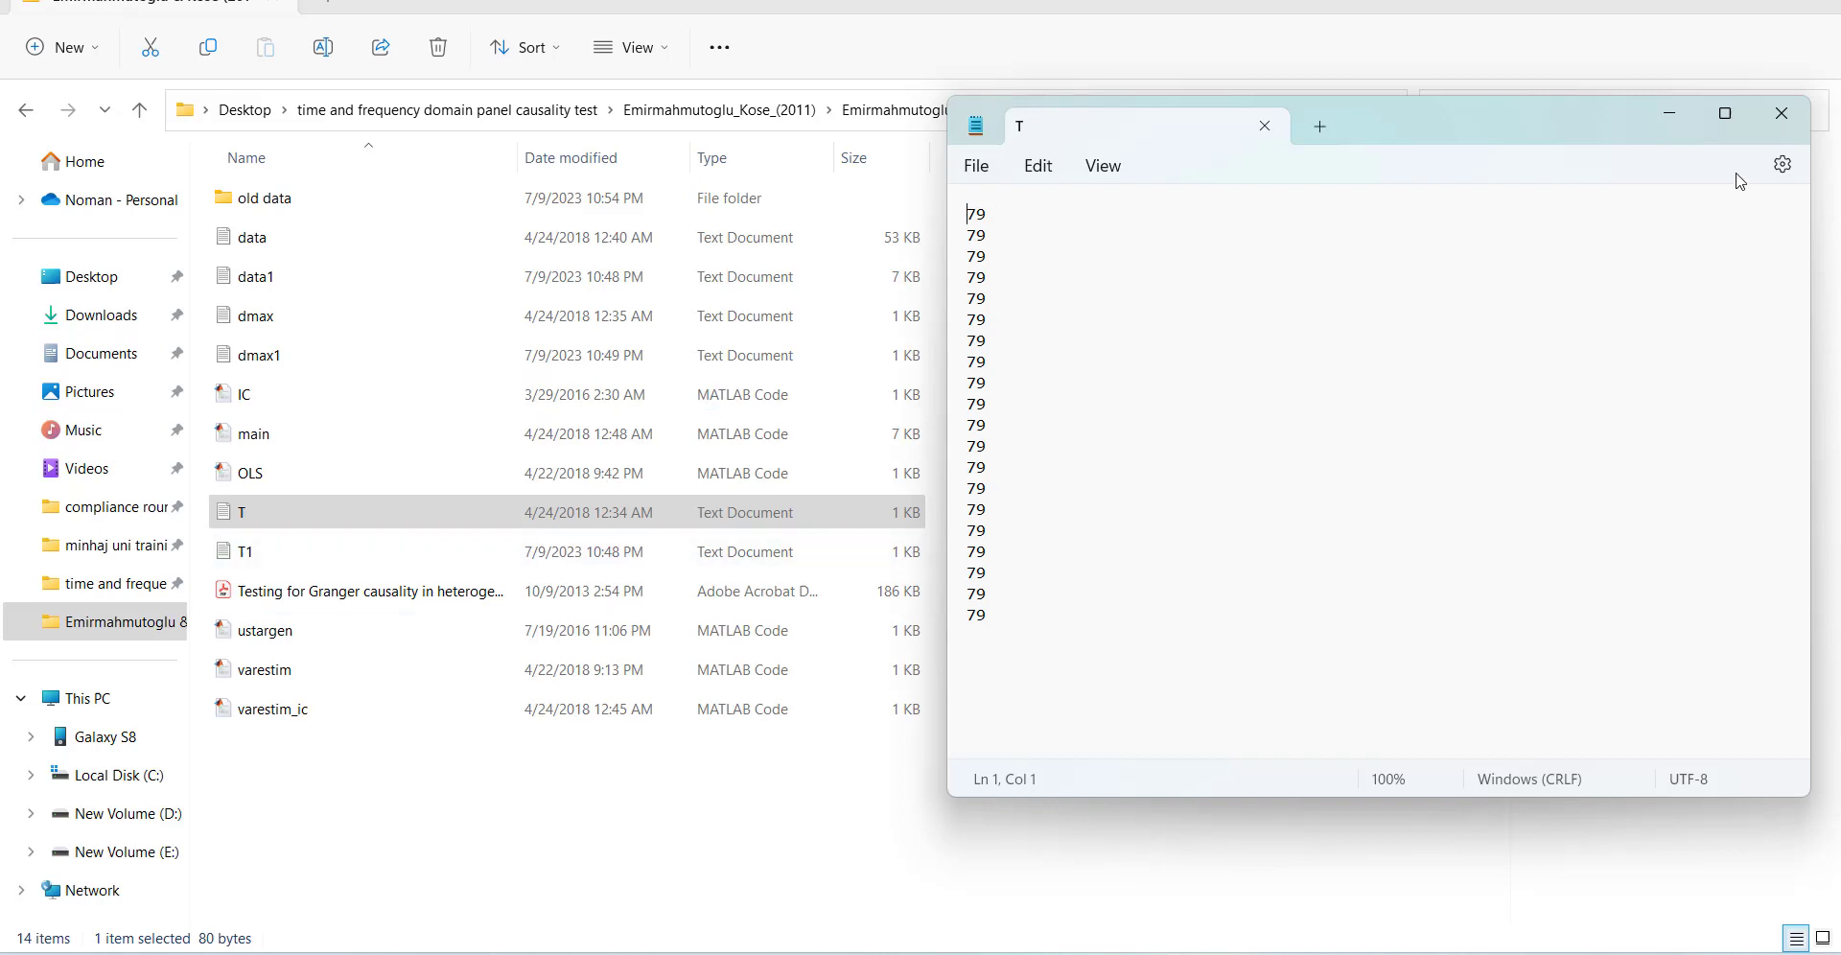
pyautogui.click(1782, 115)
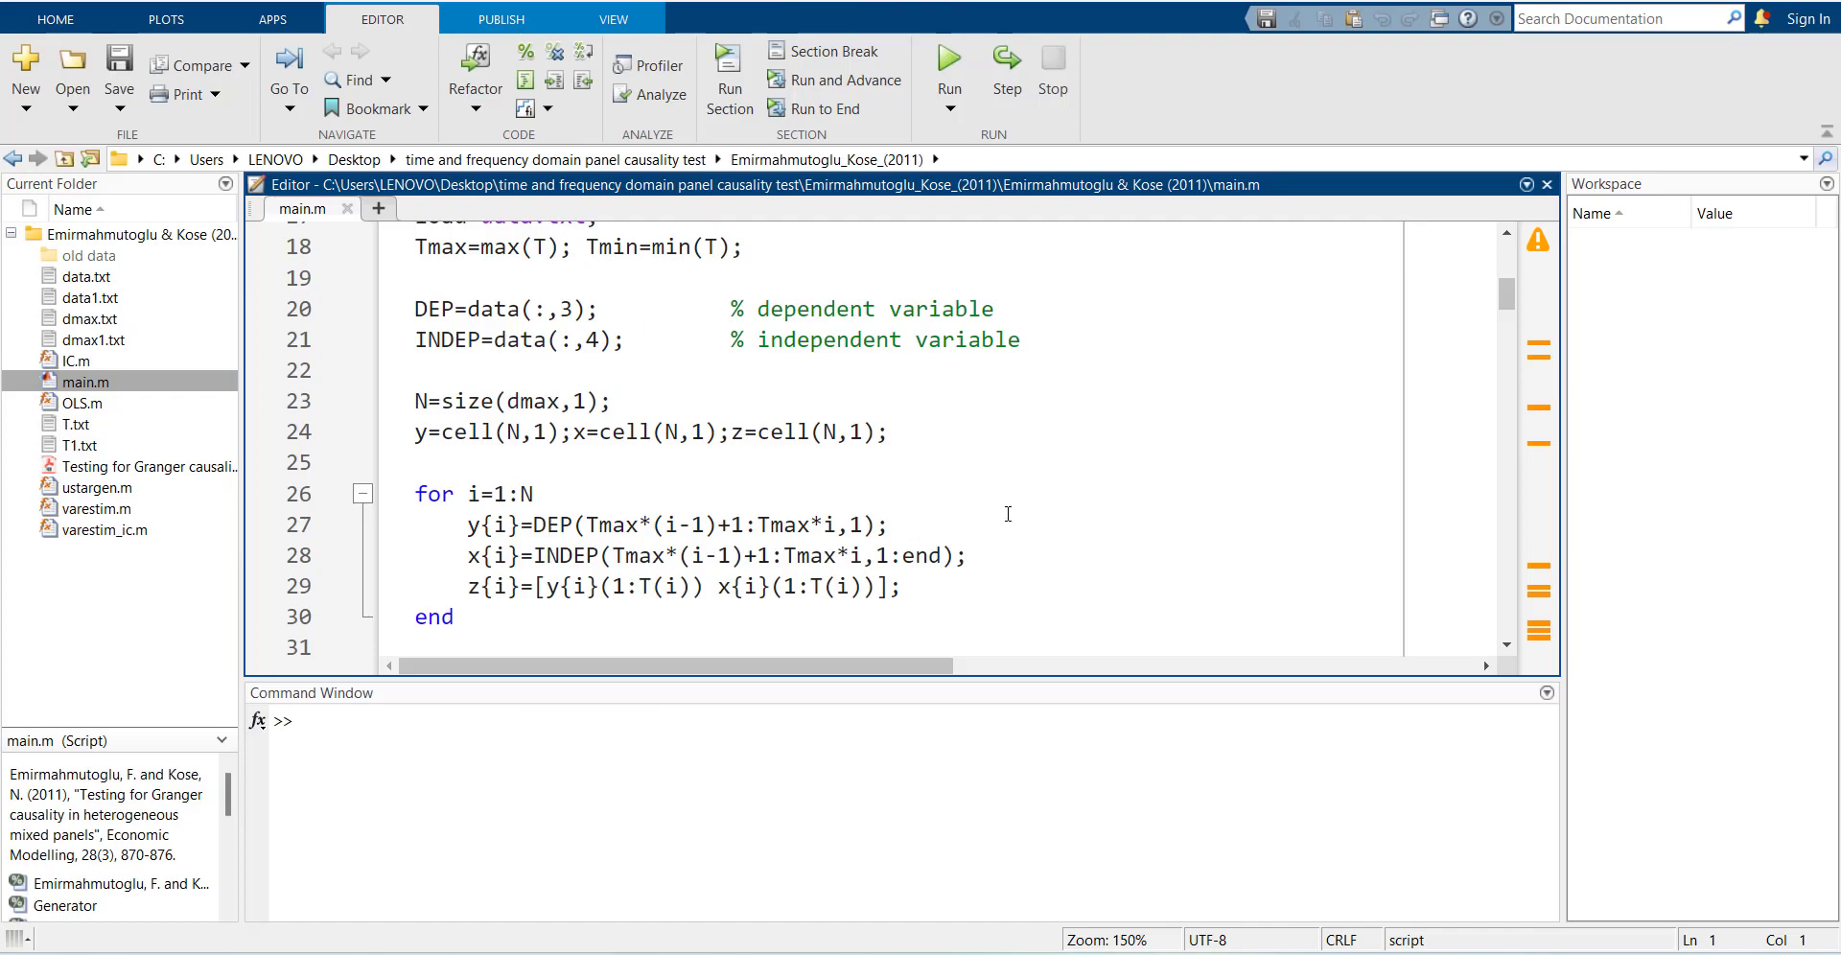
# Run main.m and follow the output, starting with Individual No:1 (lag 3, Wald 0.953, p 0.813)
pyautogui.scroll(5, 1008, 514)
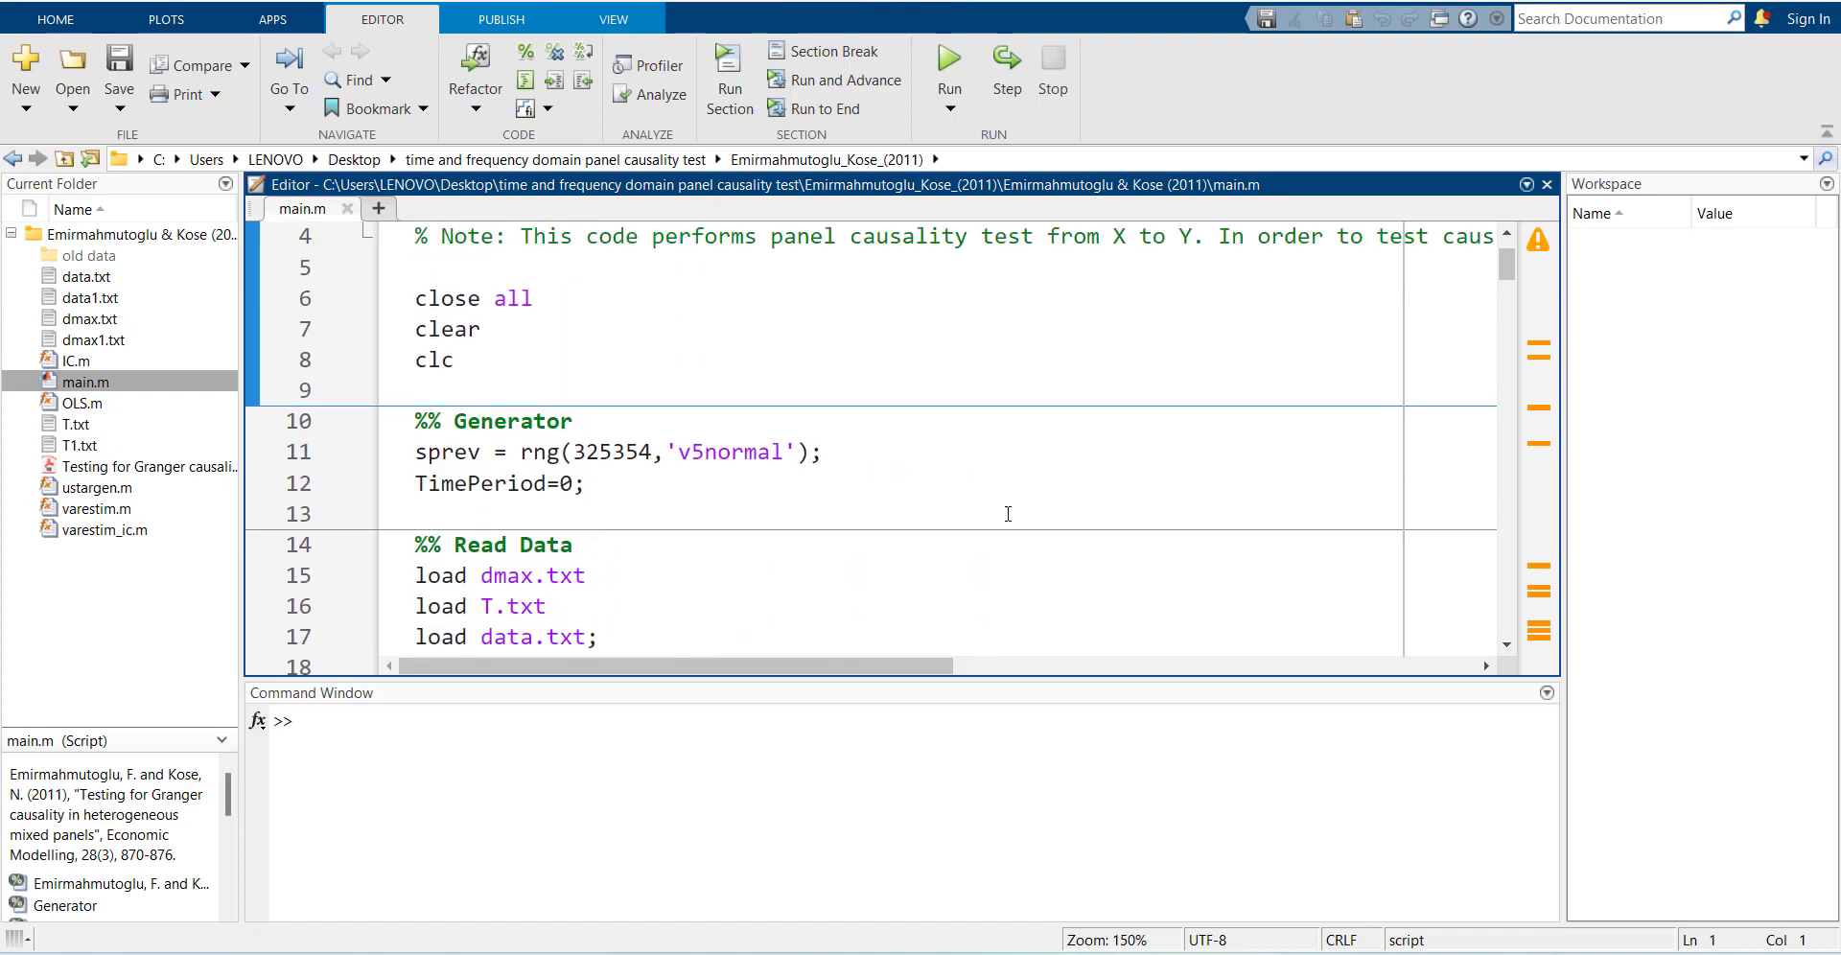
pyautogui.scroll(-20, 1008, 514)
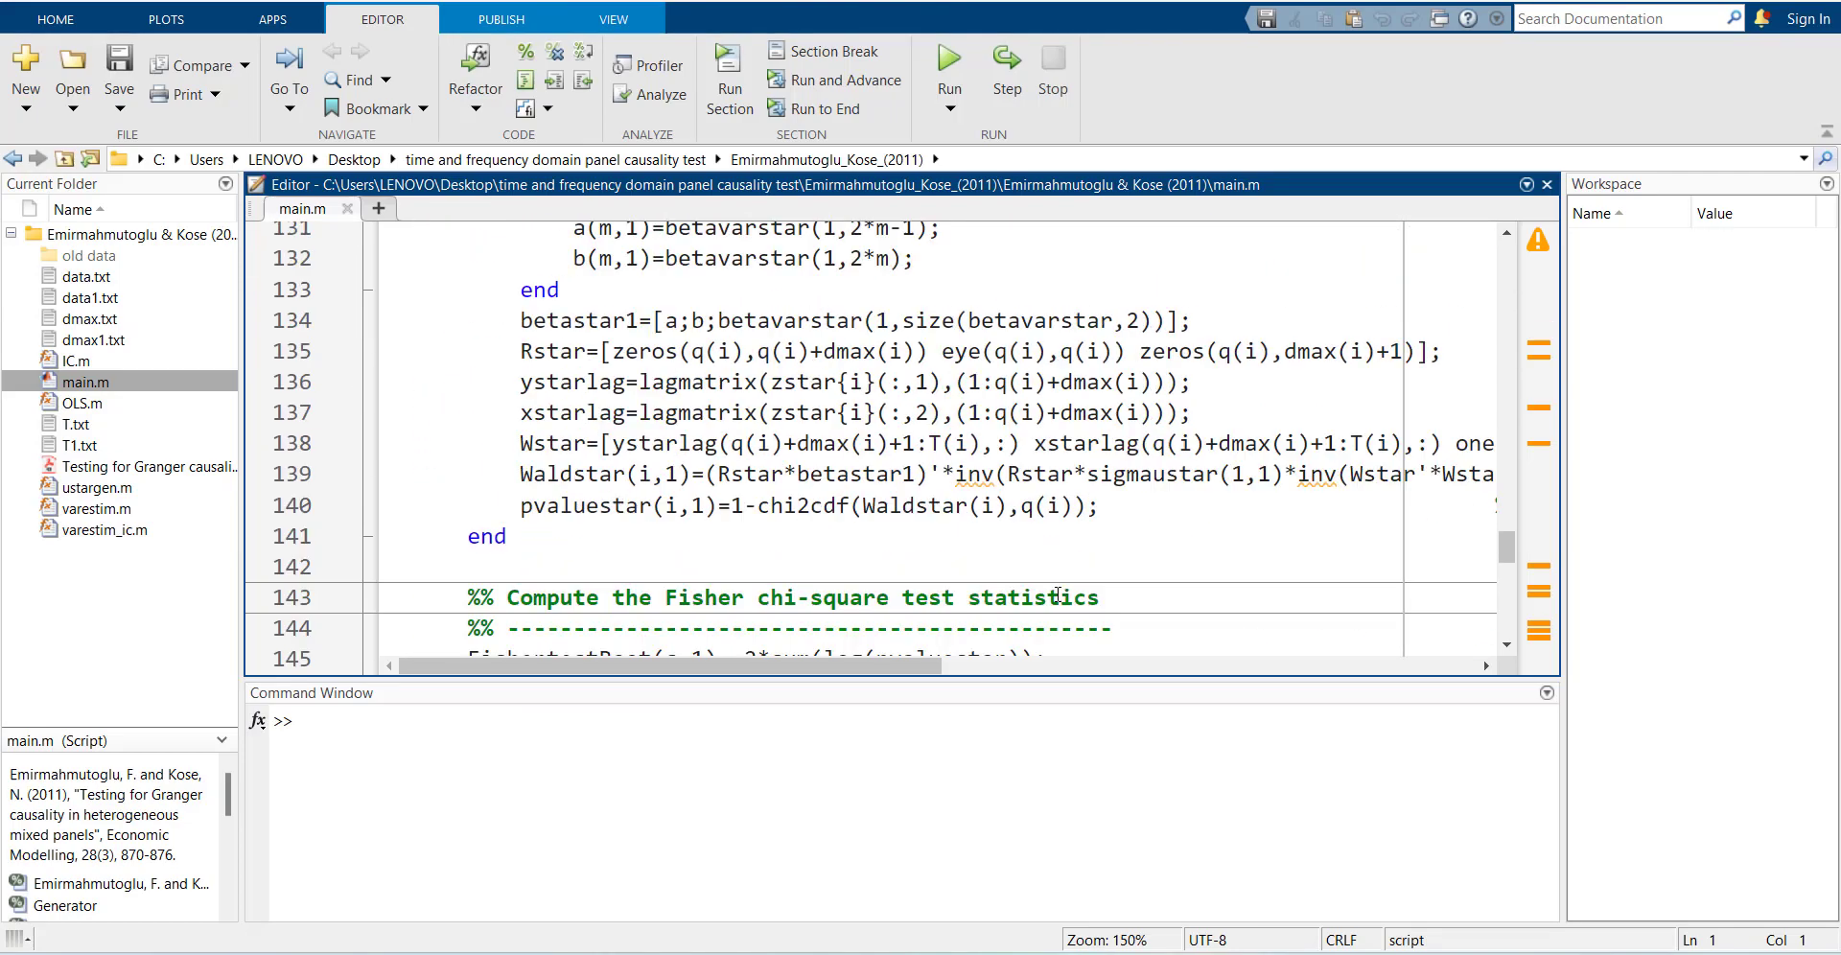
pyautogui.scroll(-10, 1058, 596)
pyautogui.scroll(20, 1058, 595)
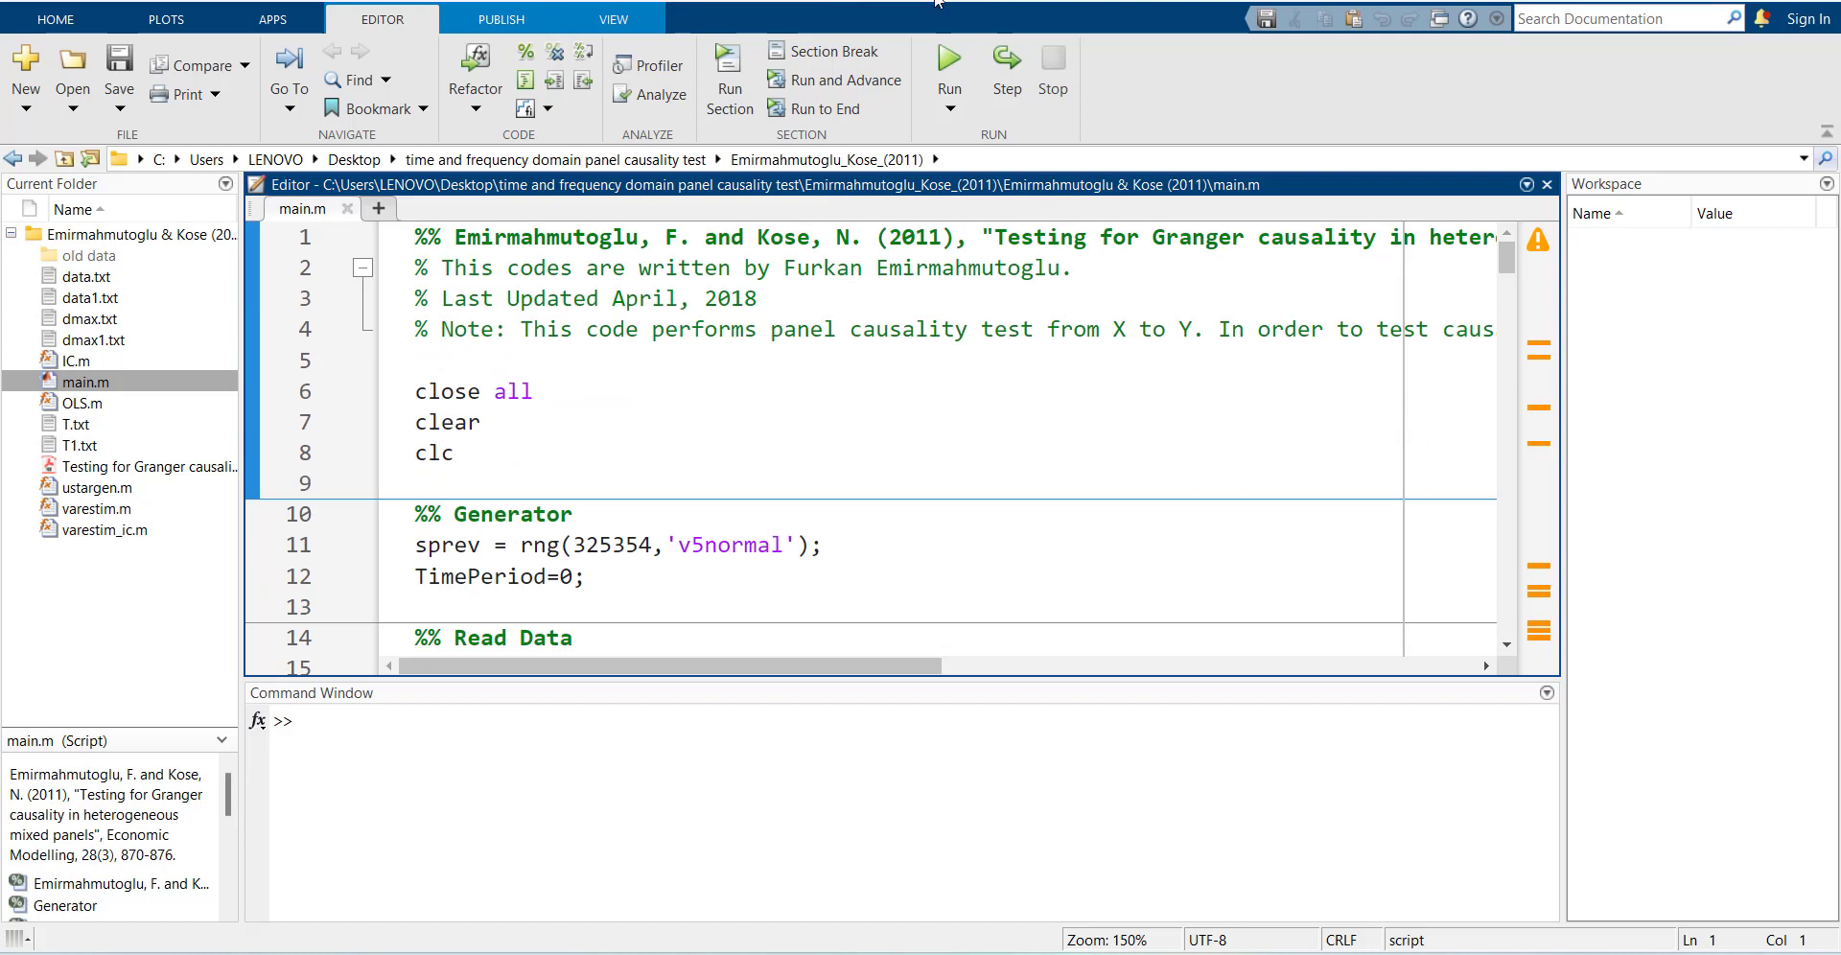
pyautogui.click(949, 65)
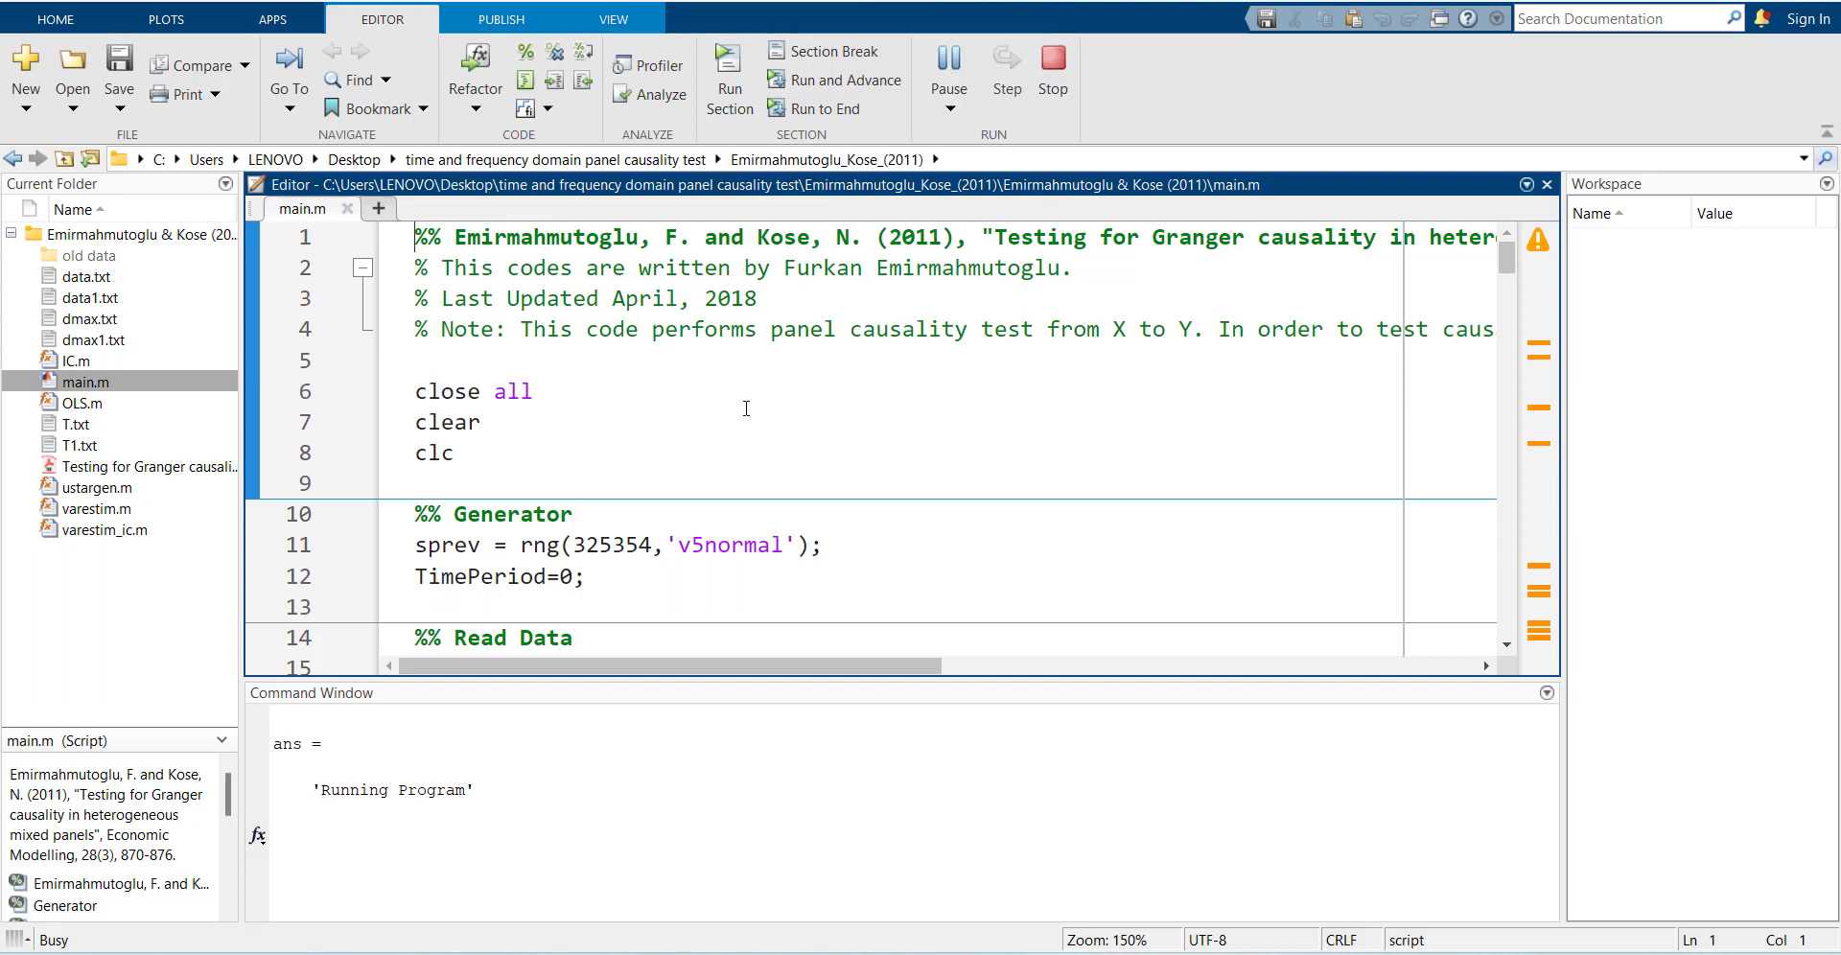
pyautogui.click(343, 695)
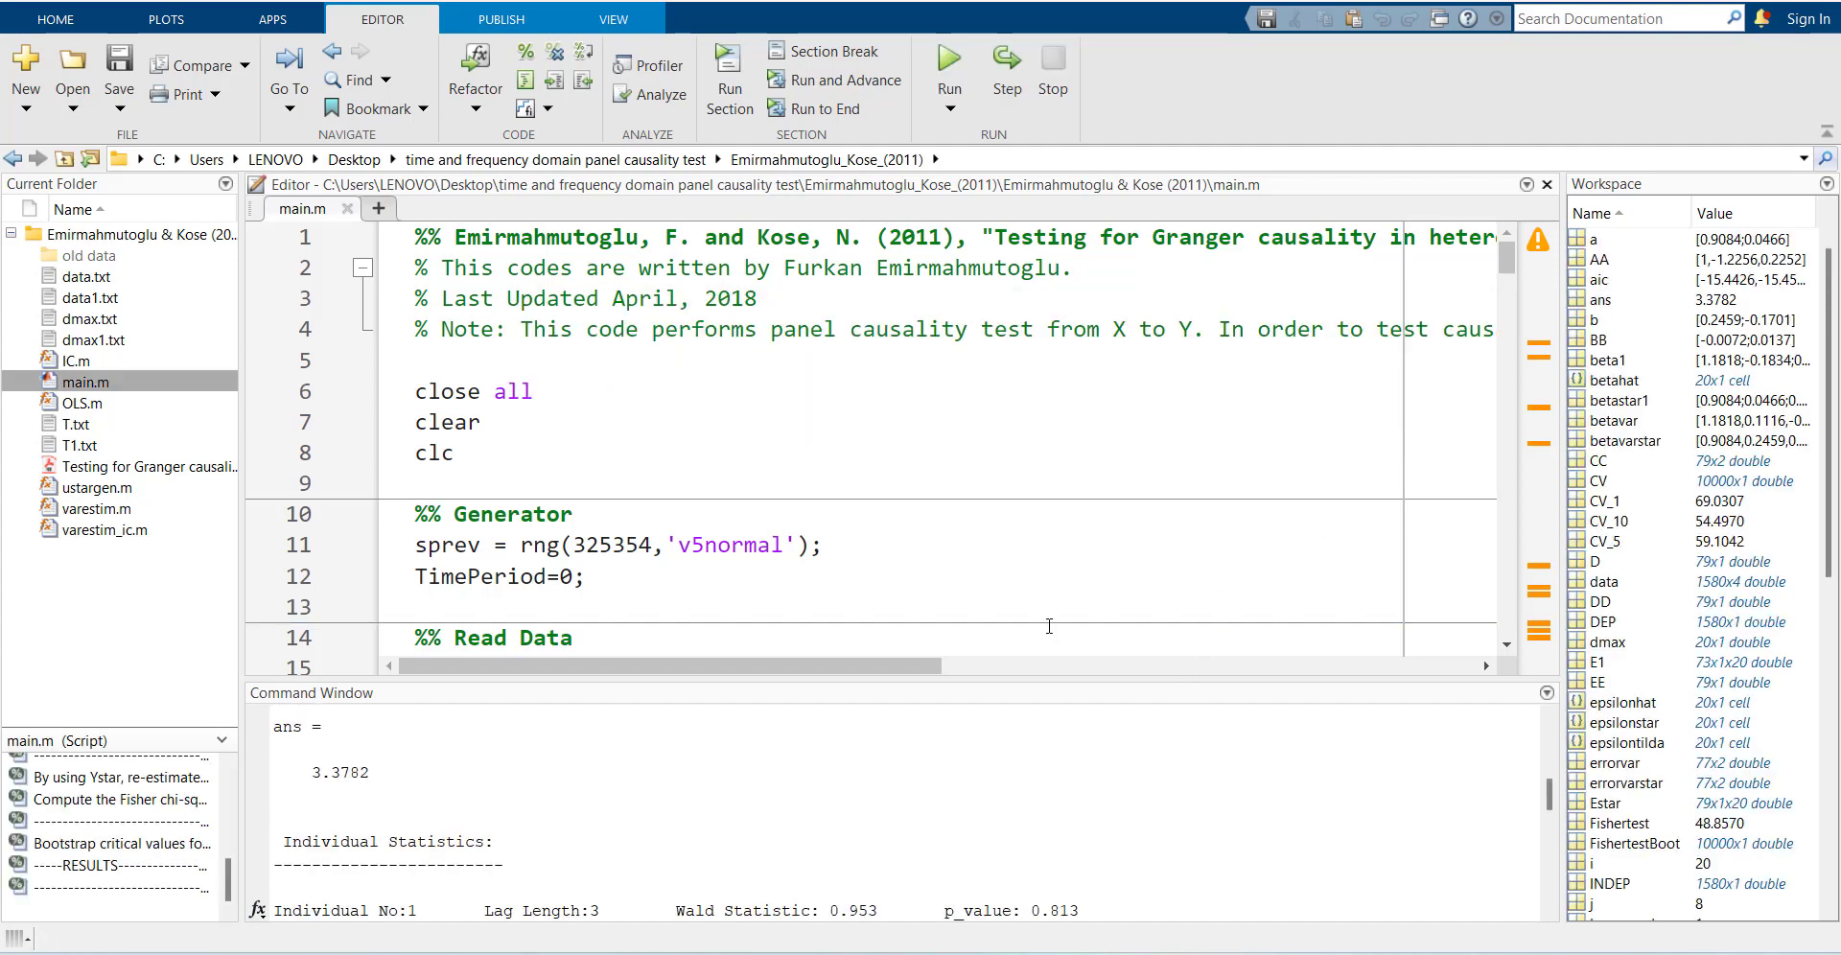
pyautogui.scroll(-1, 614, 814)
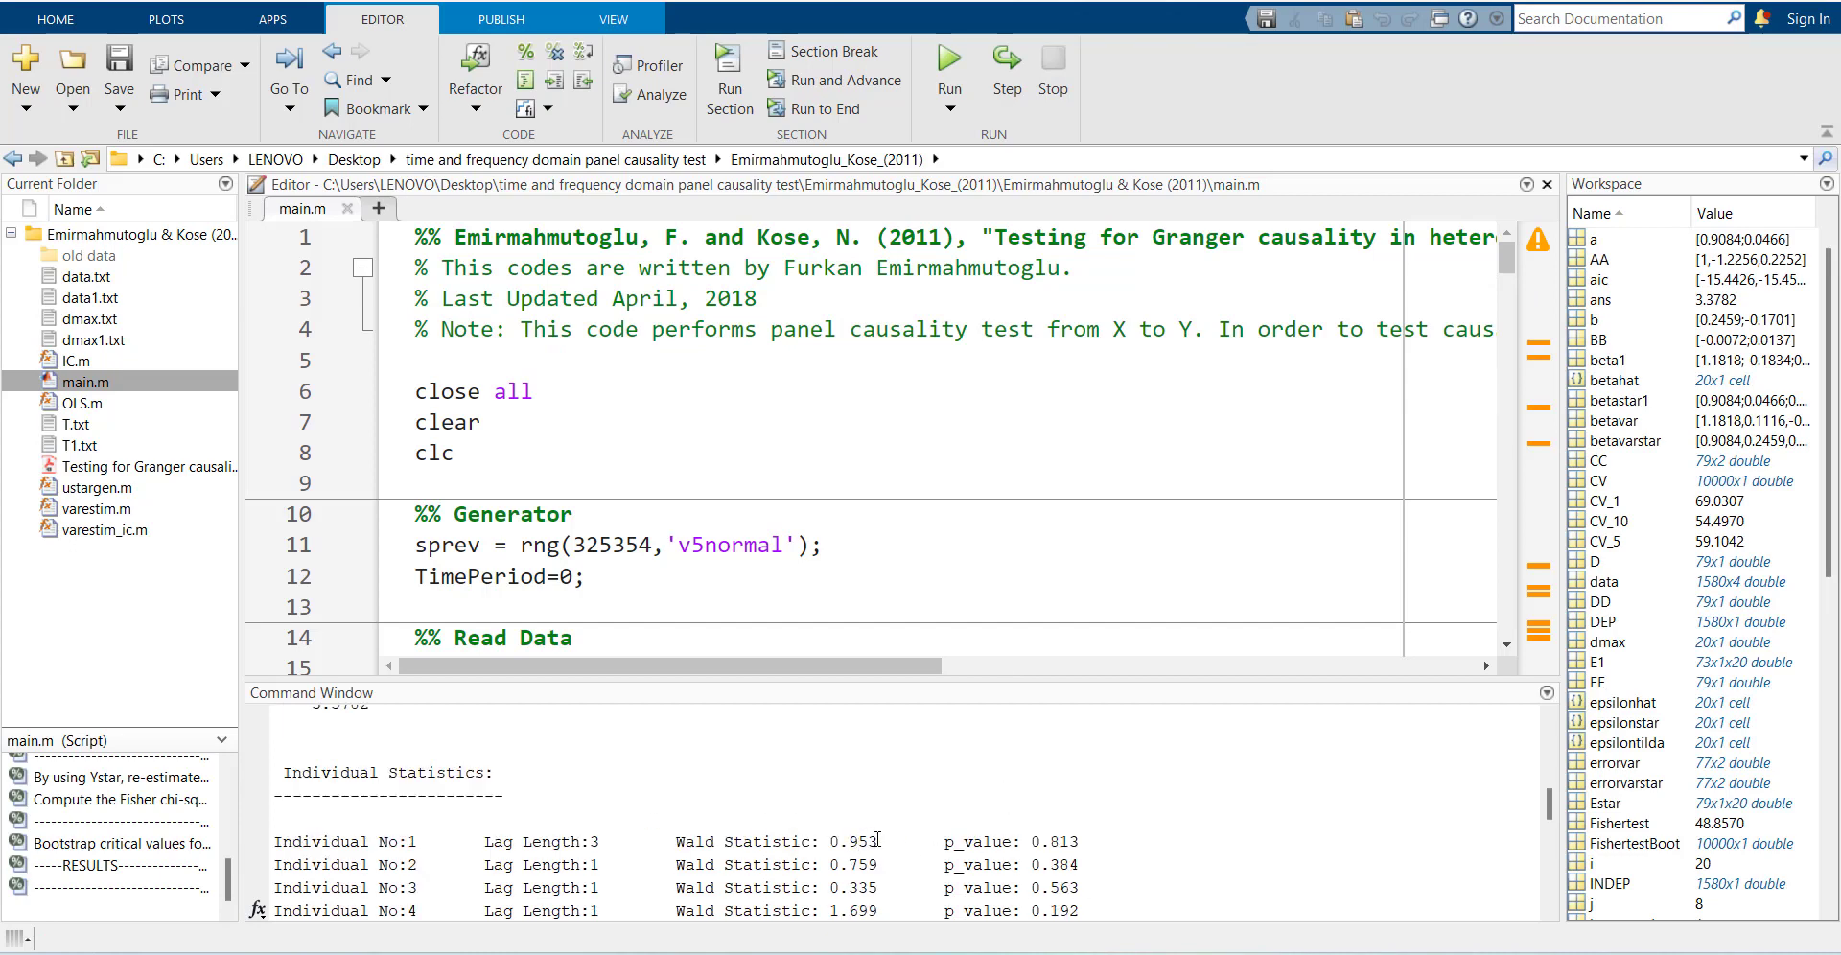
pyautogui.scroll(-2, 1048, 848)
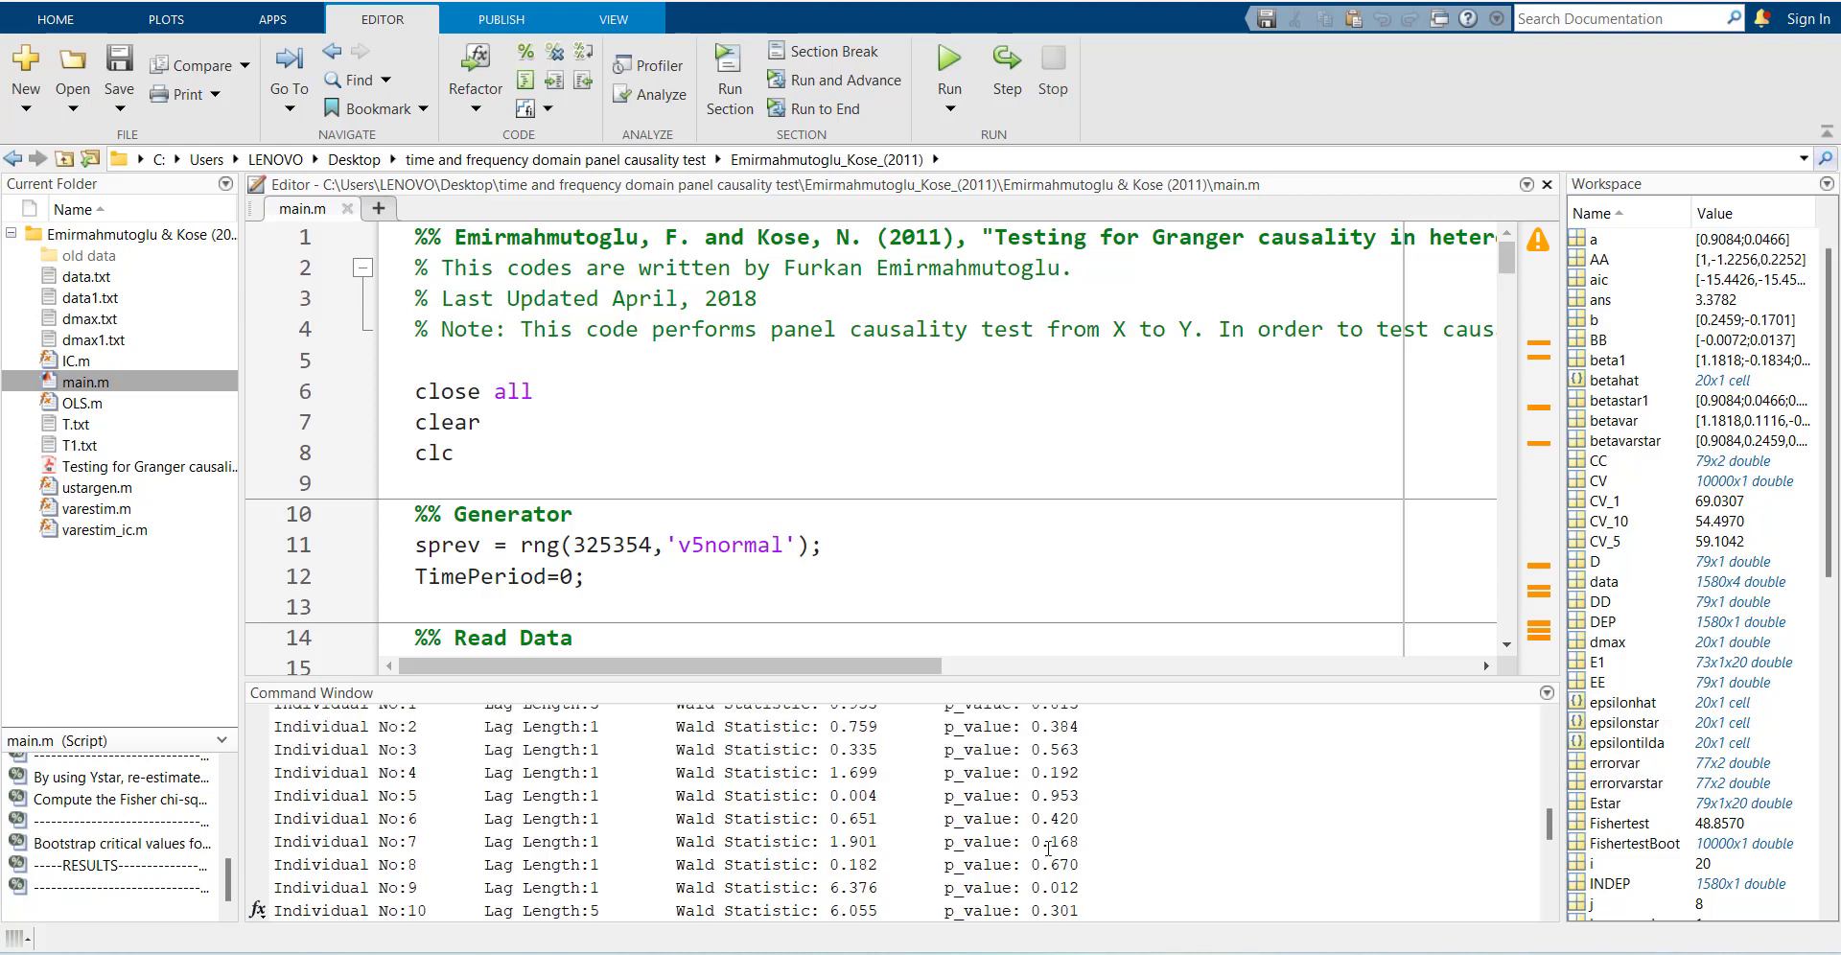
pyautogui.scroll(-6, 1048, 848)
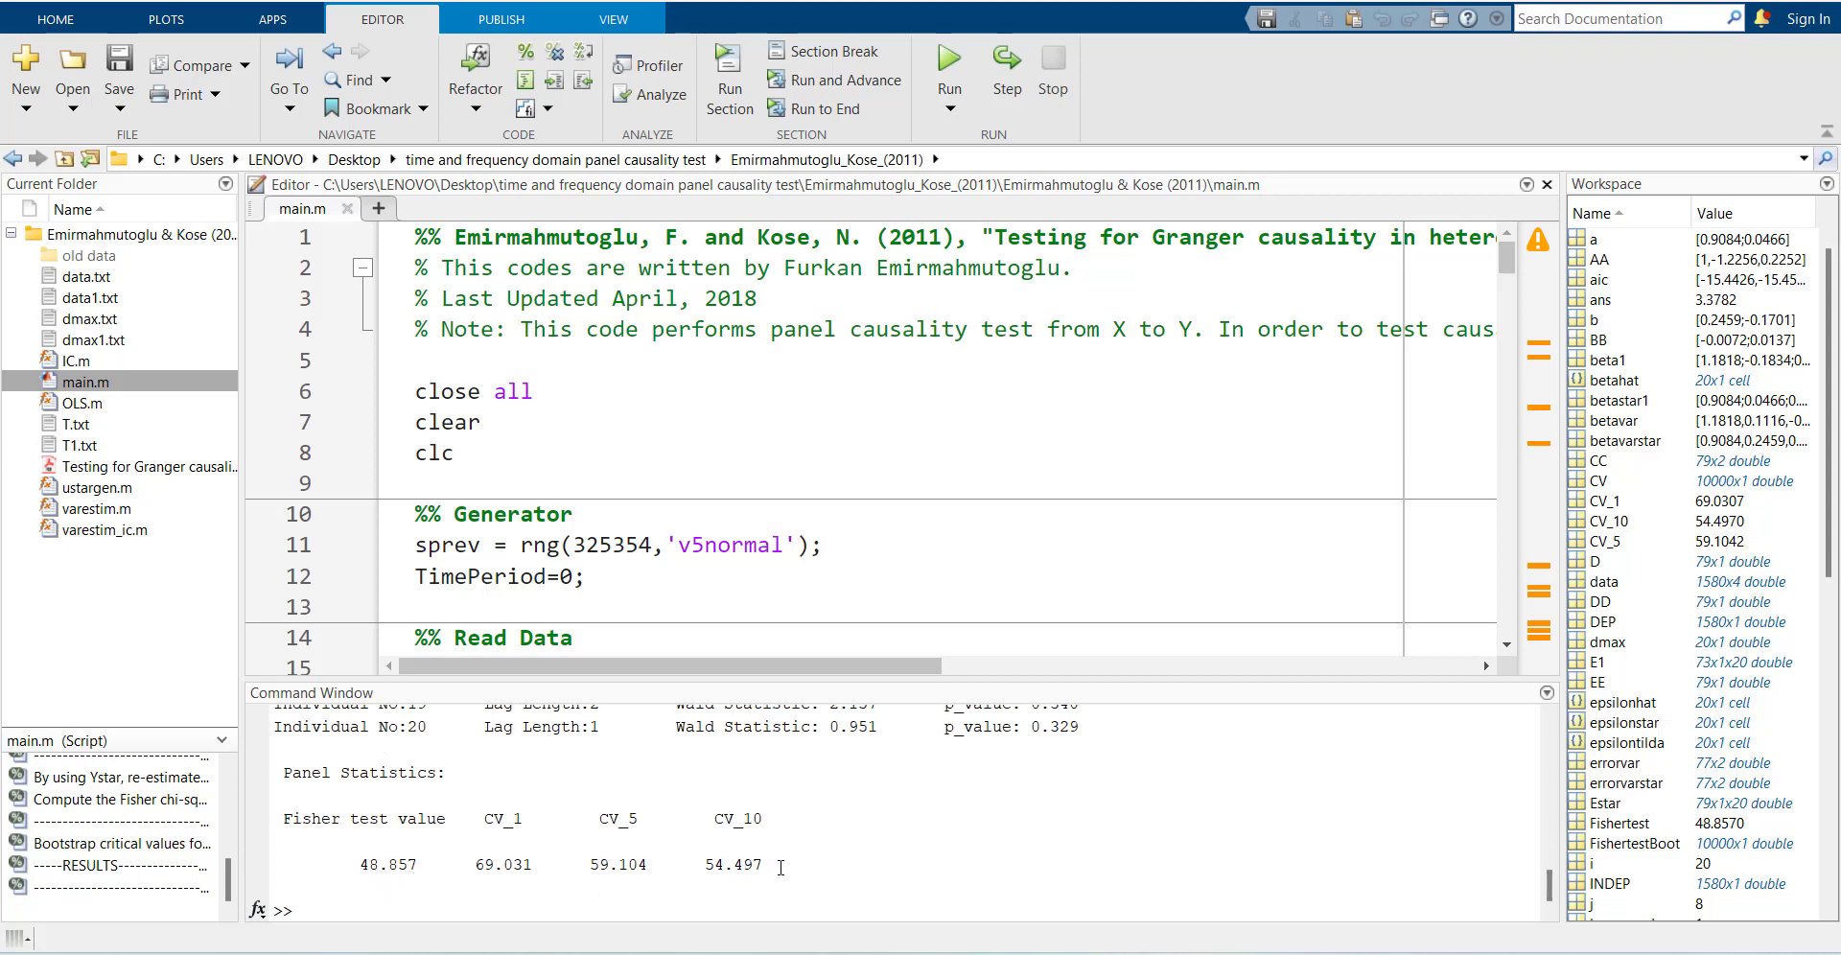
pyautogui.scroll(4, 979, 849)
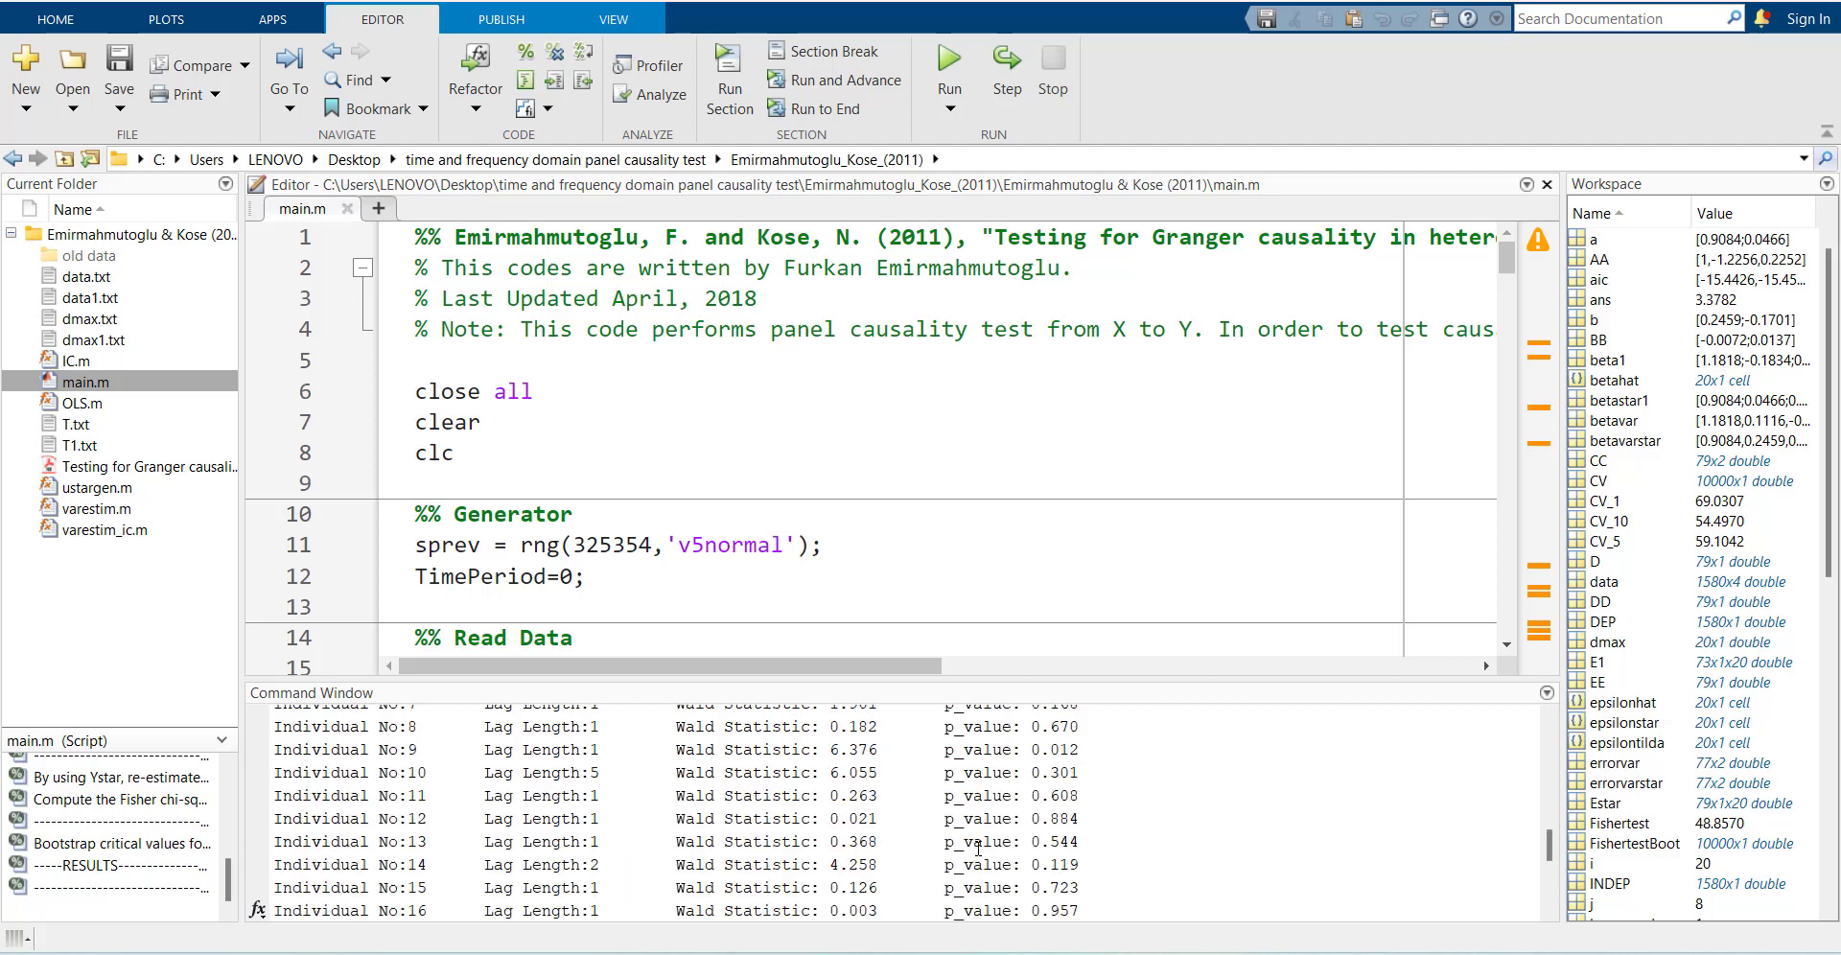
pyautogui.scroll(2, 978, 849)
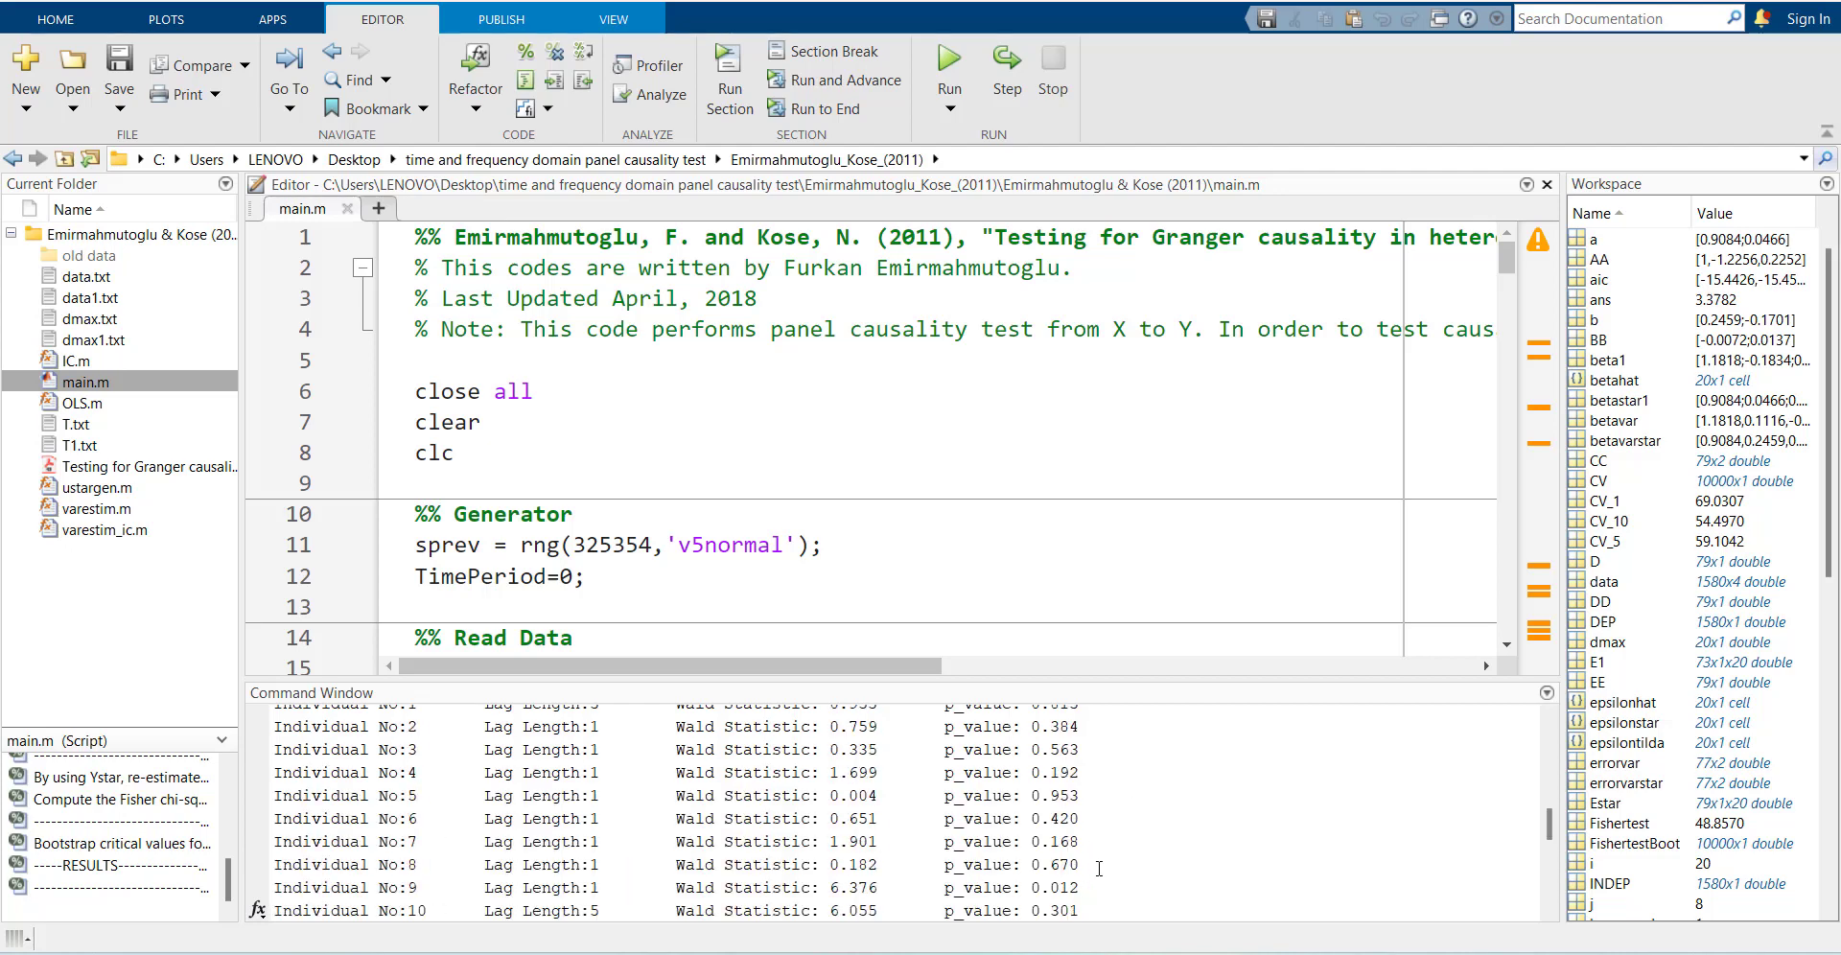
pyautogui.scroll(-4, 1100, 868)
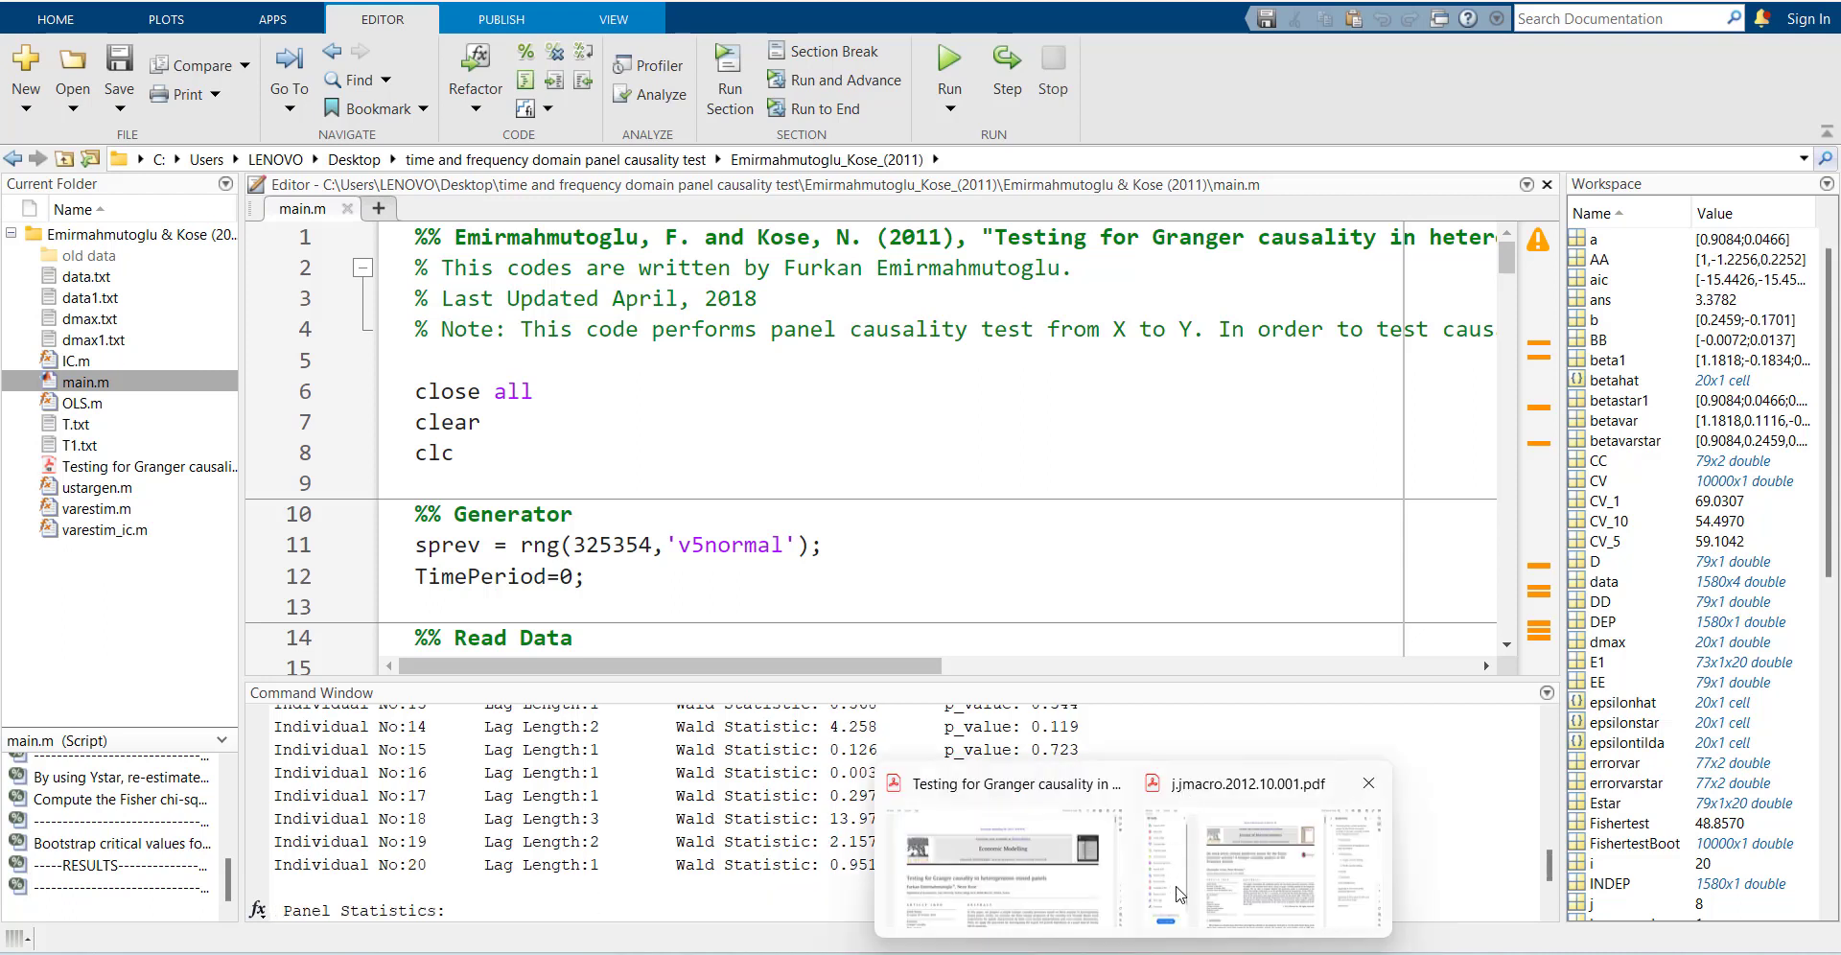
pyautogui.click(1055, 890)
pyautogui.scroll(-15, 1055, 882)
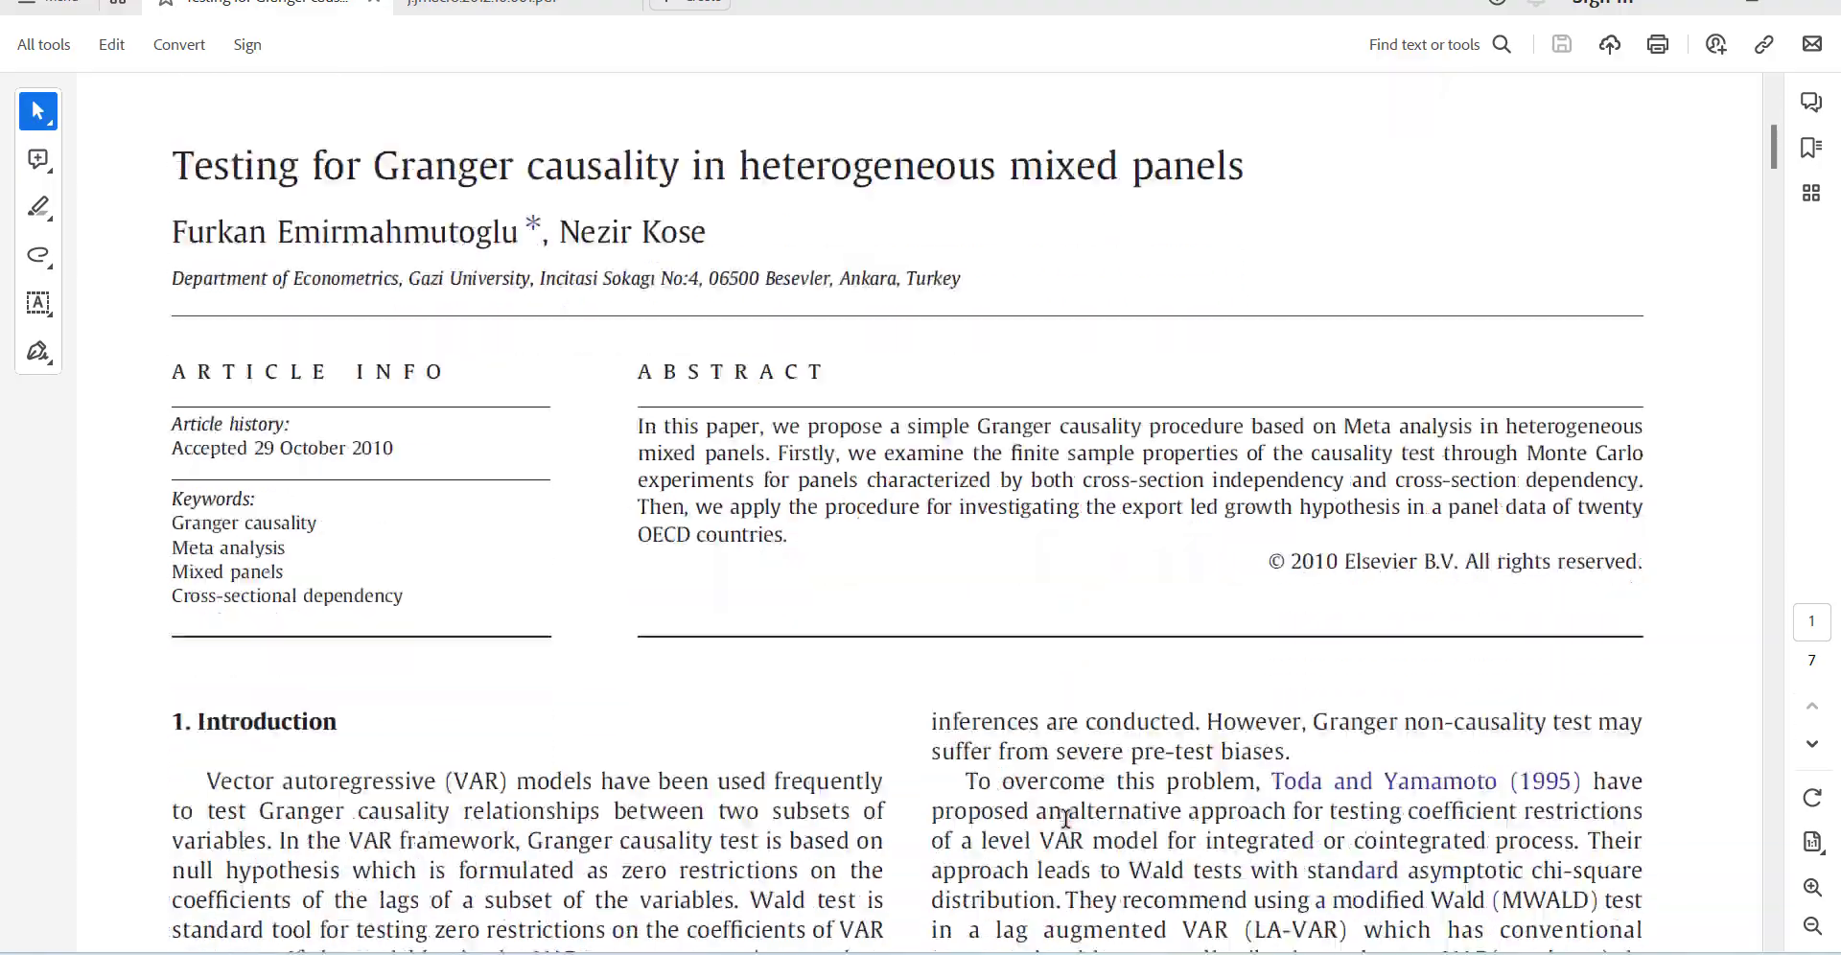
pyautogui.scroll(-15, 1066, 818)
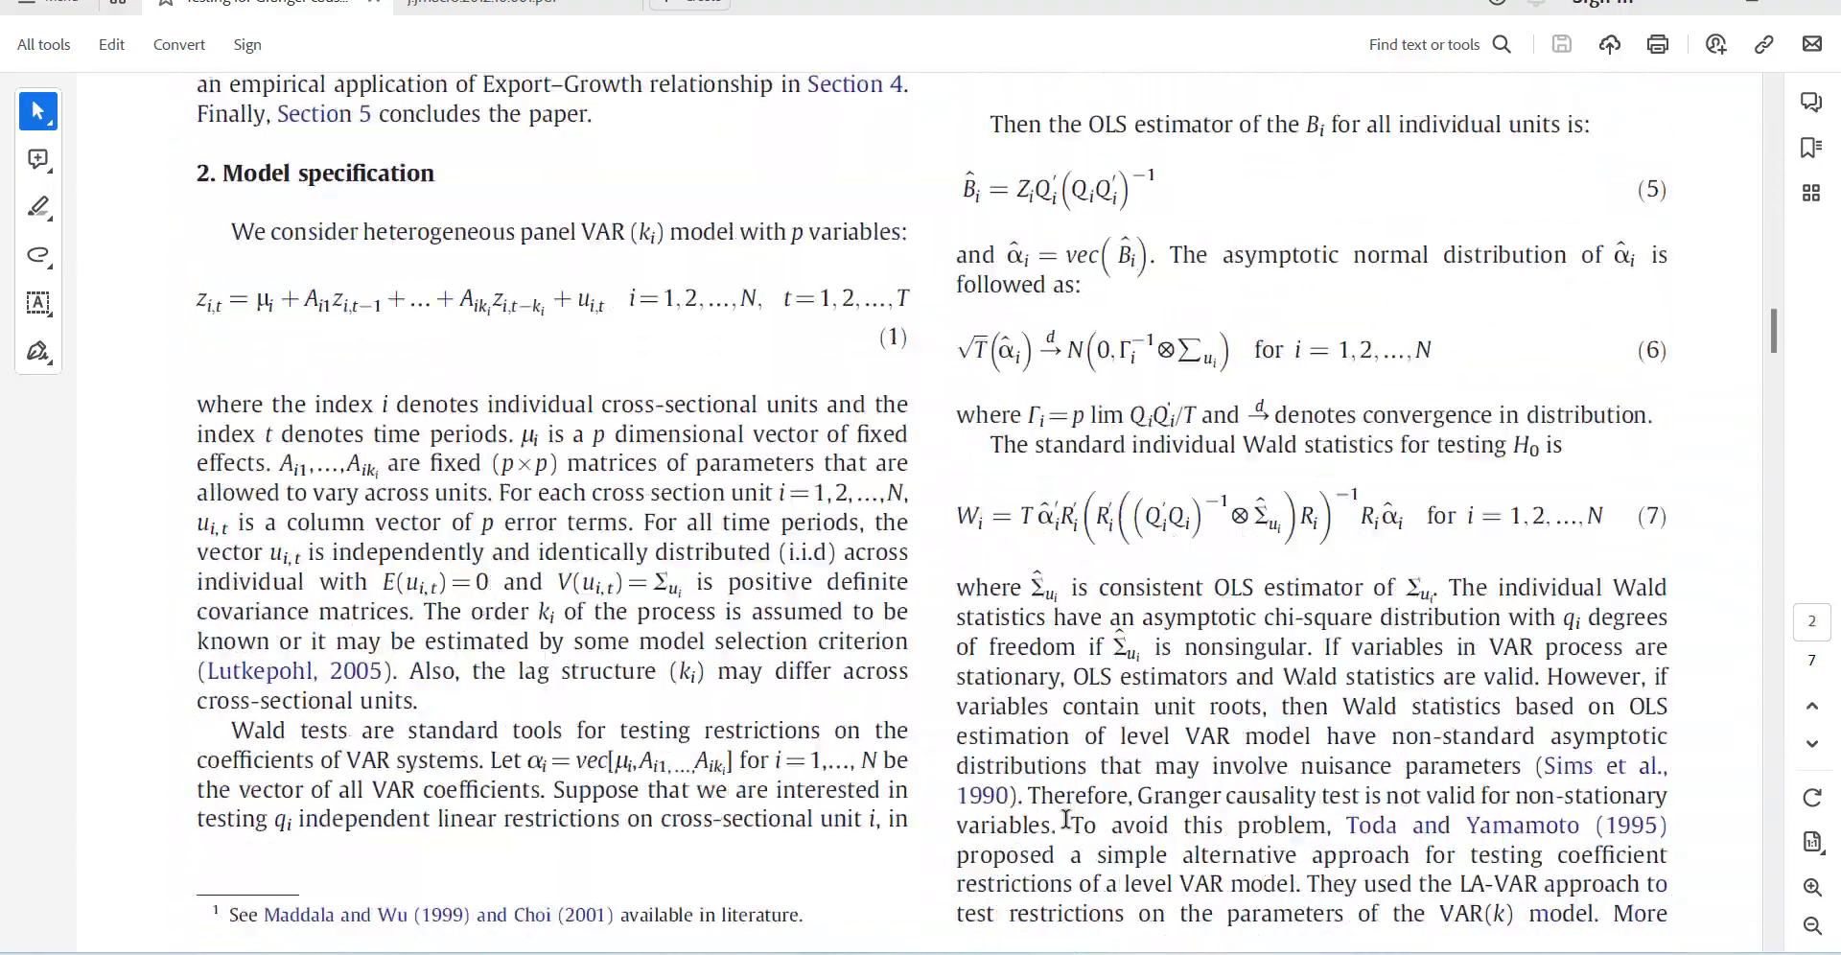
pyautogui.scroll(-15, 1066, 818)
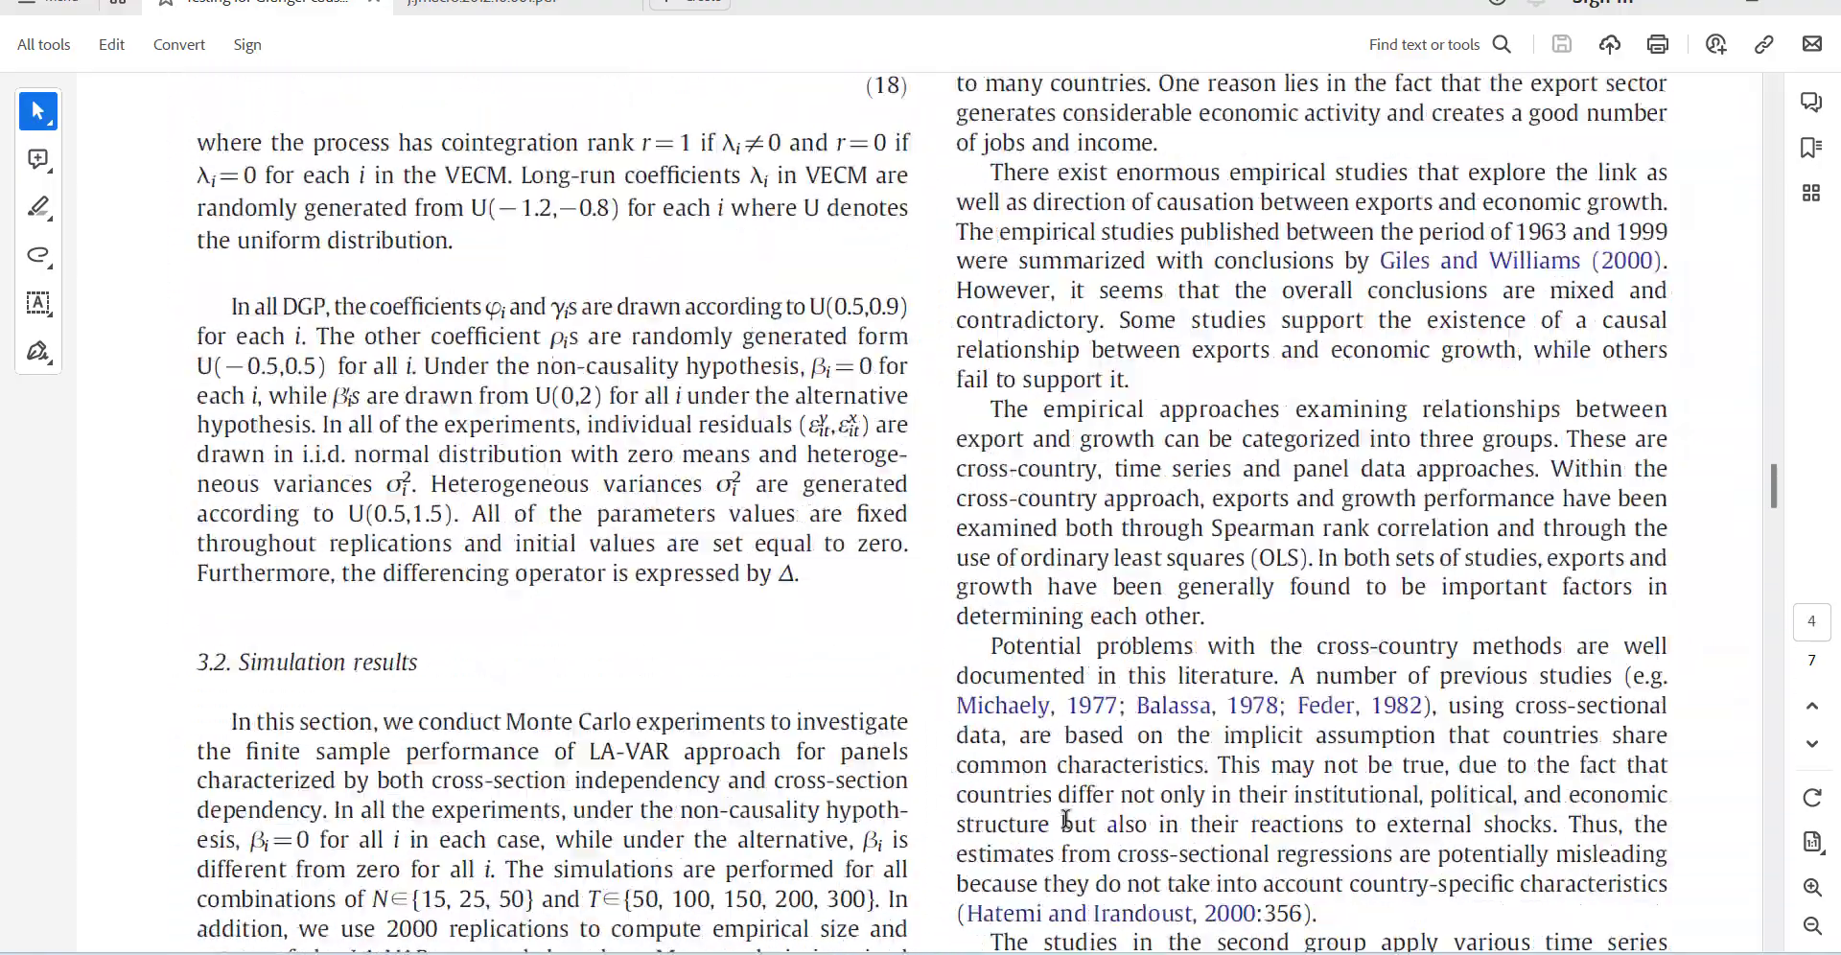
pyautogui.scroll(-15, 1066, 818)
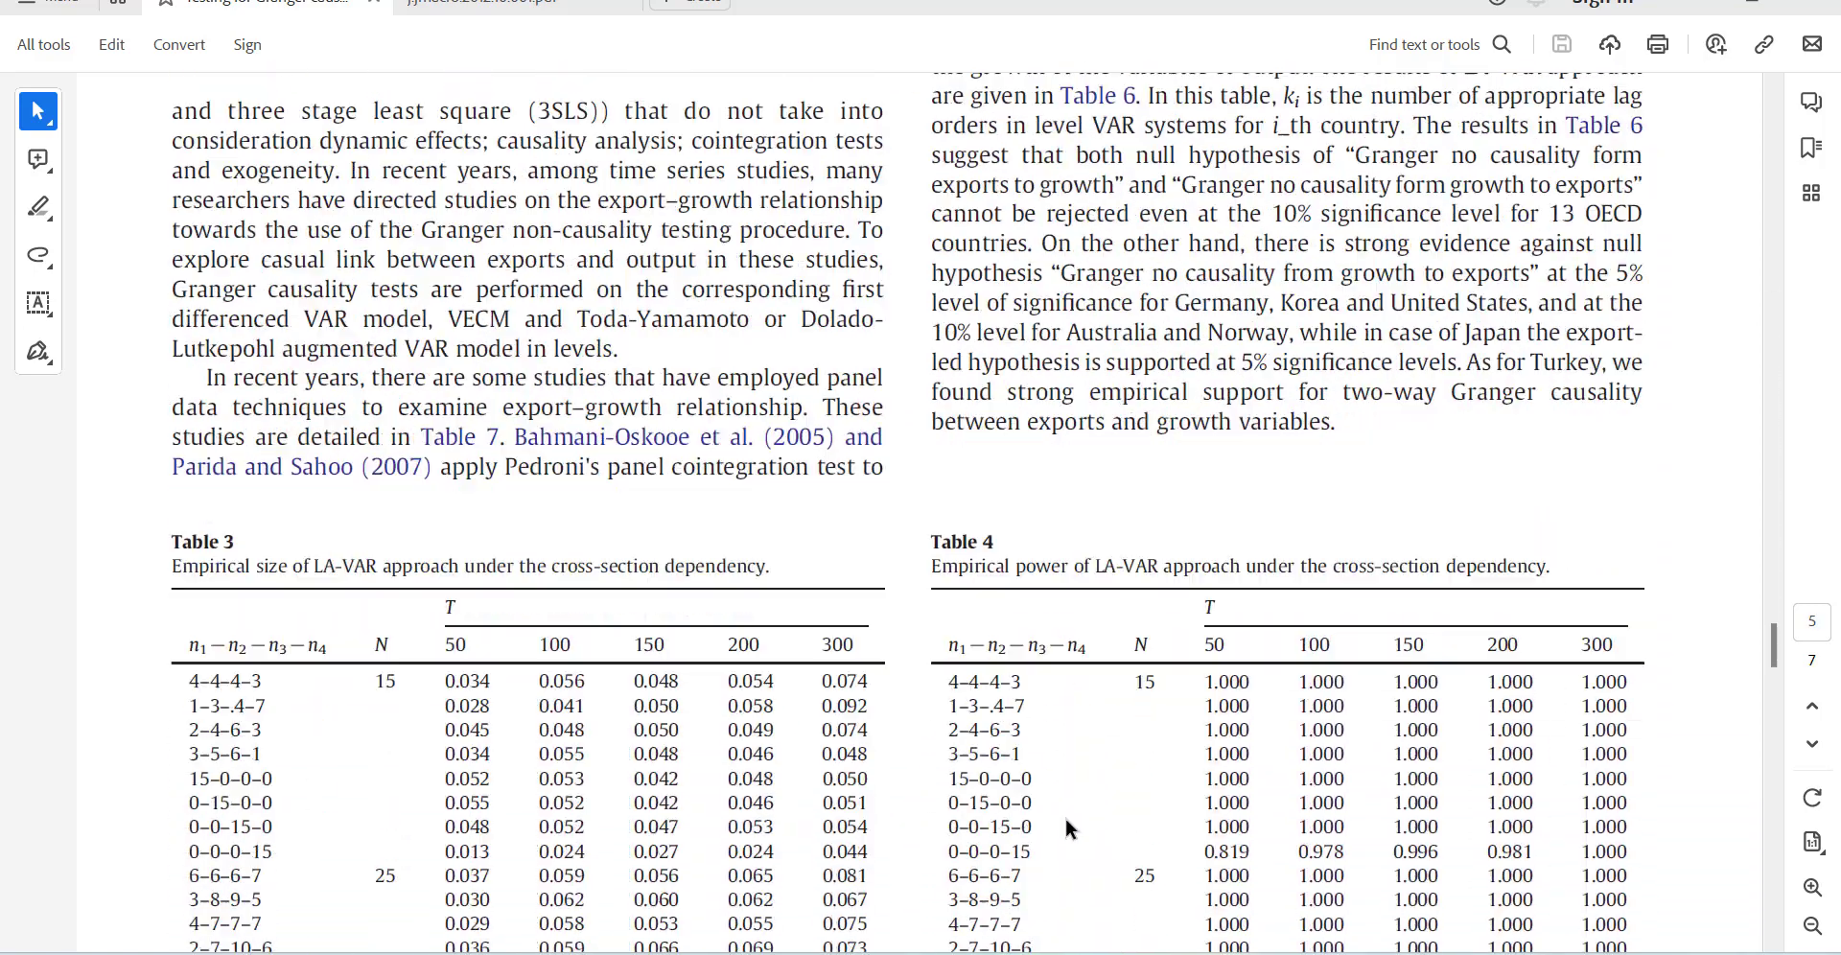
pyautogui.scroll(-2, 1067, 817)
pyautogui.scroll(5, 1067, 817)
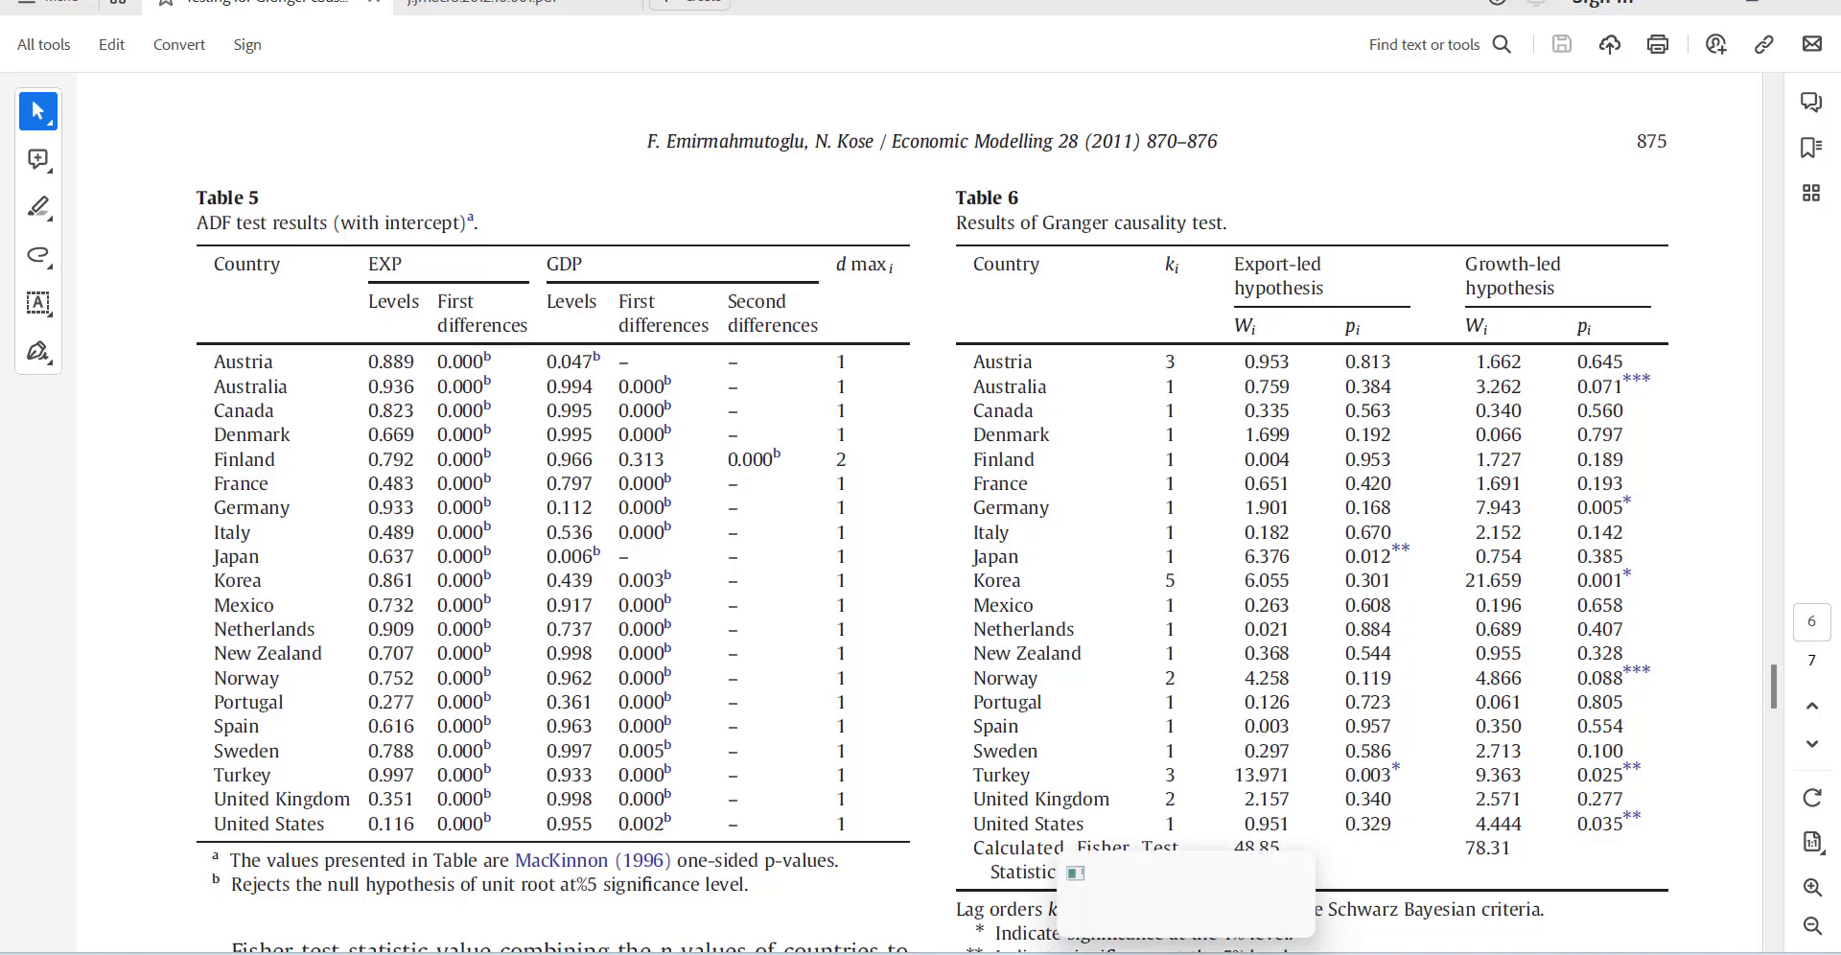
pyautogui.click(933, 906)
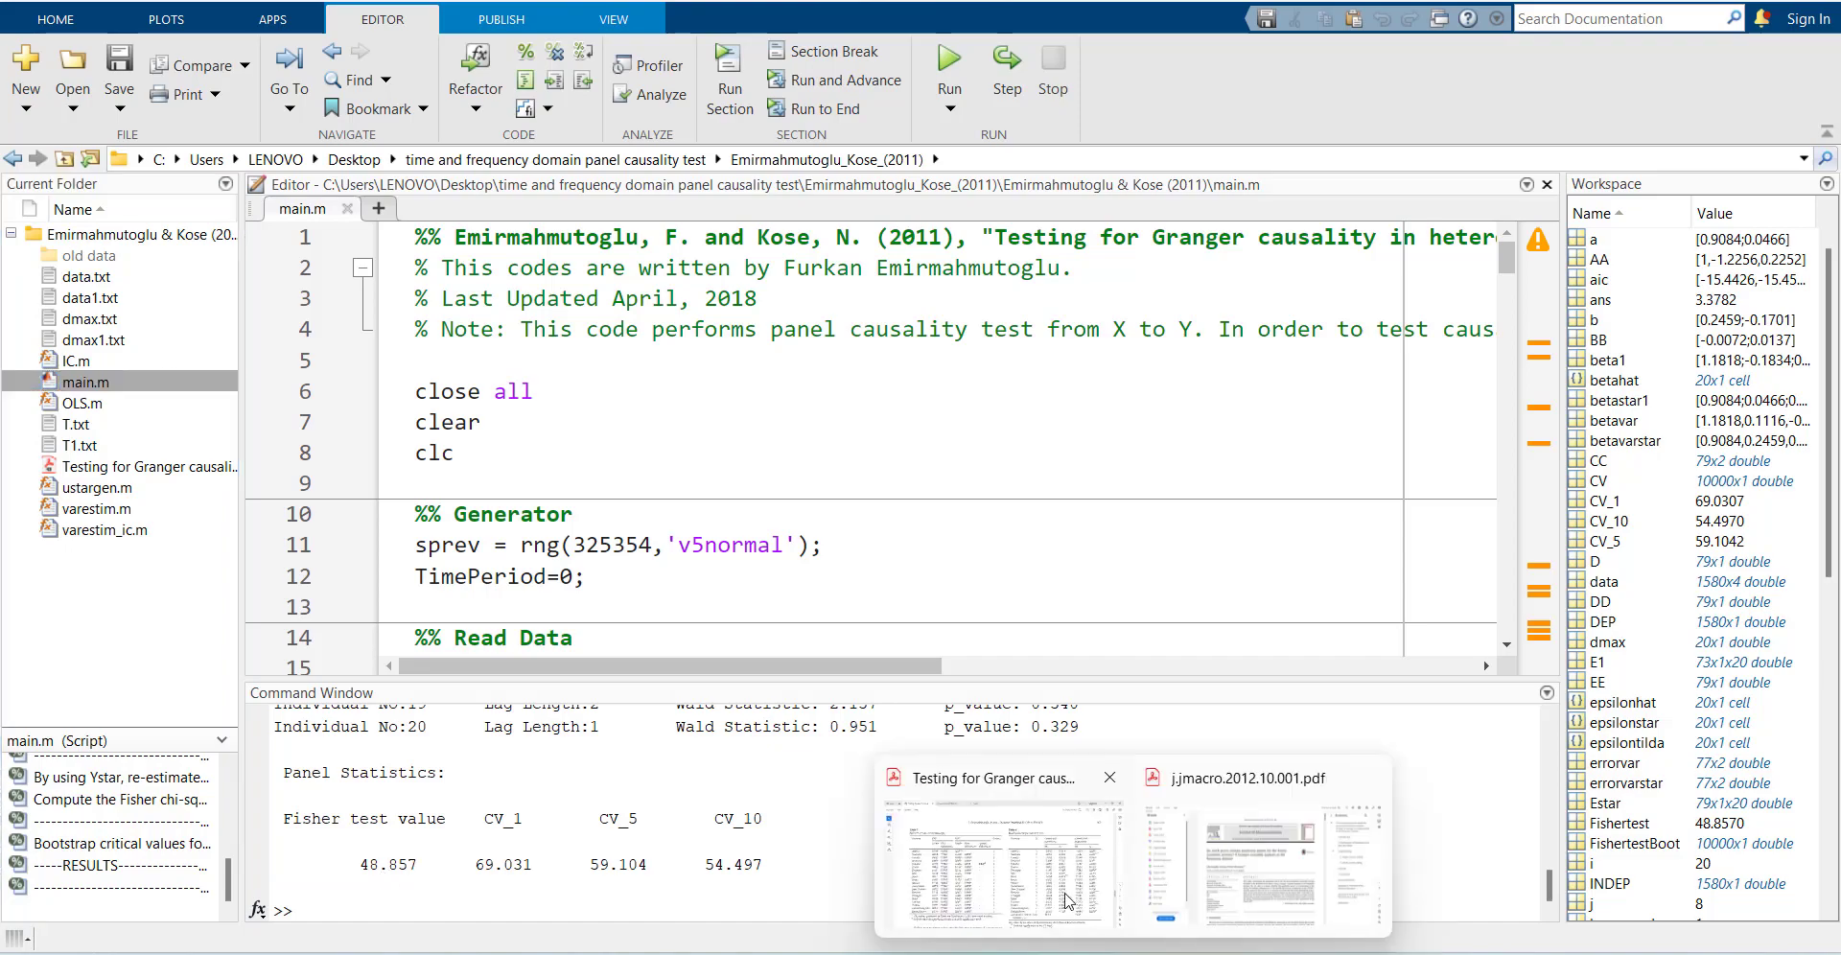
pyautogui.click(1324, 815)
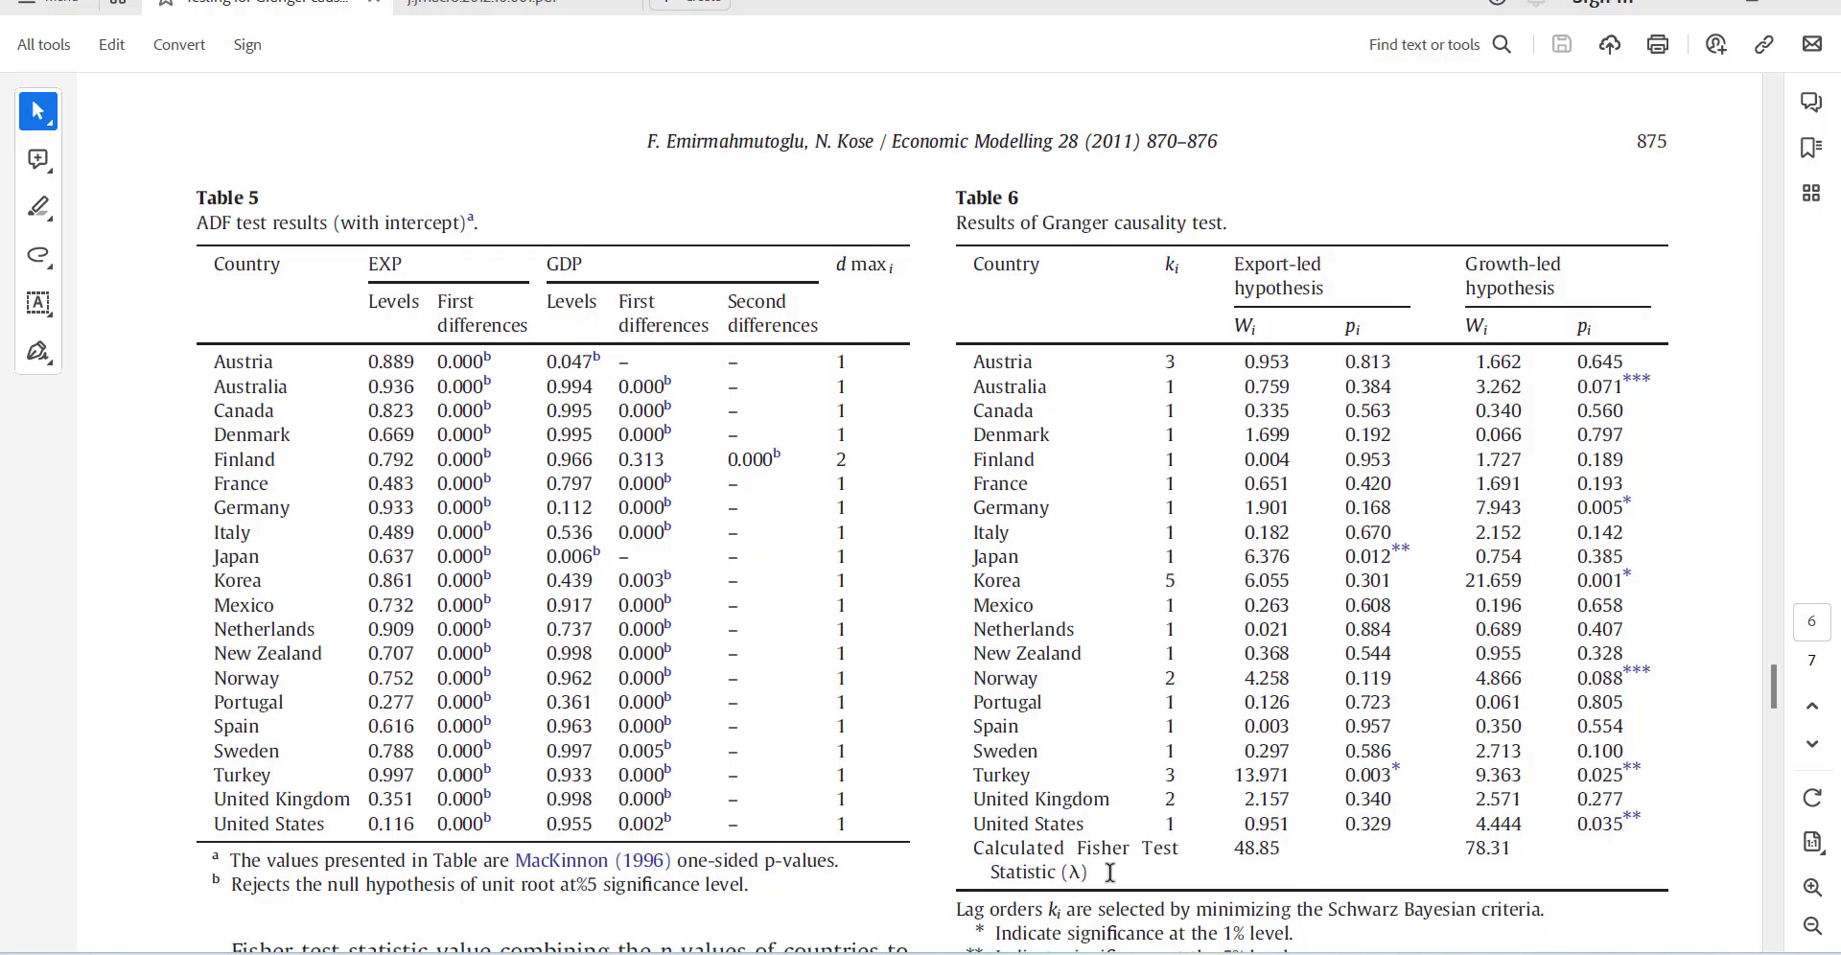
pyautogui.scroll(-3, 1113, 863)
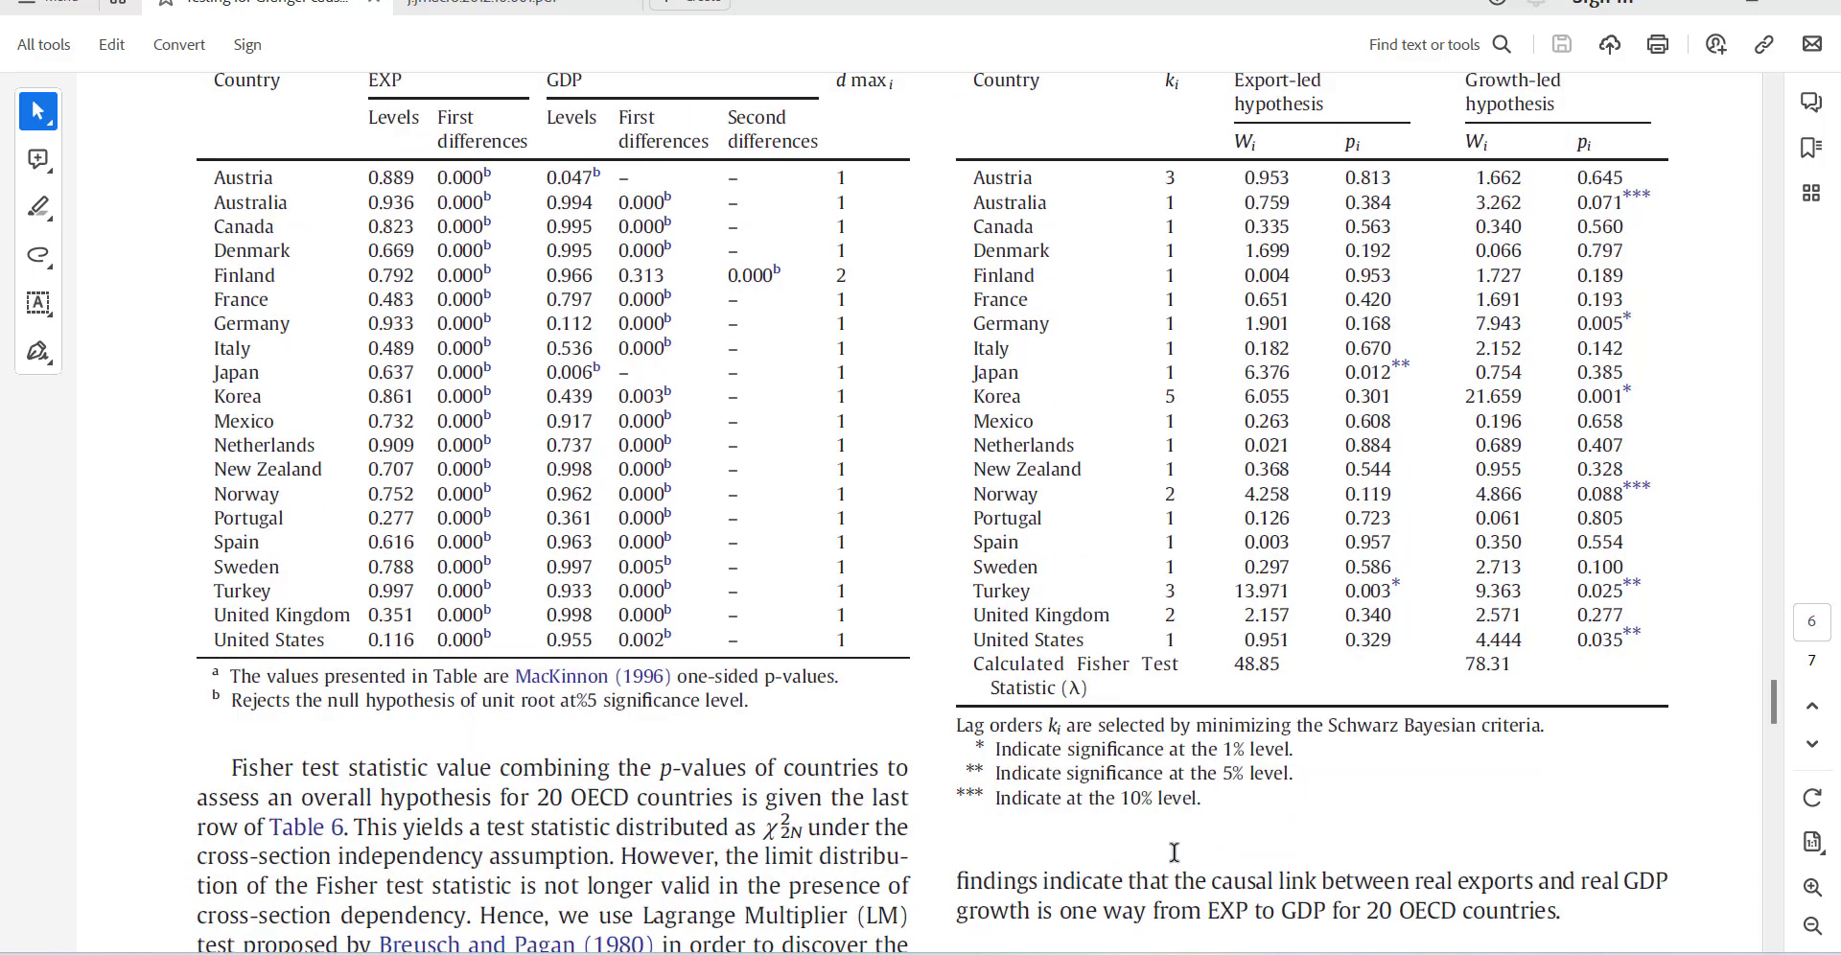
pyautogui.scroll(2, 1174, 851)
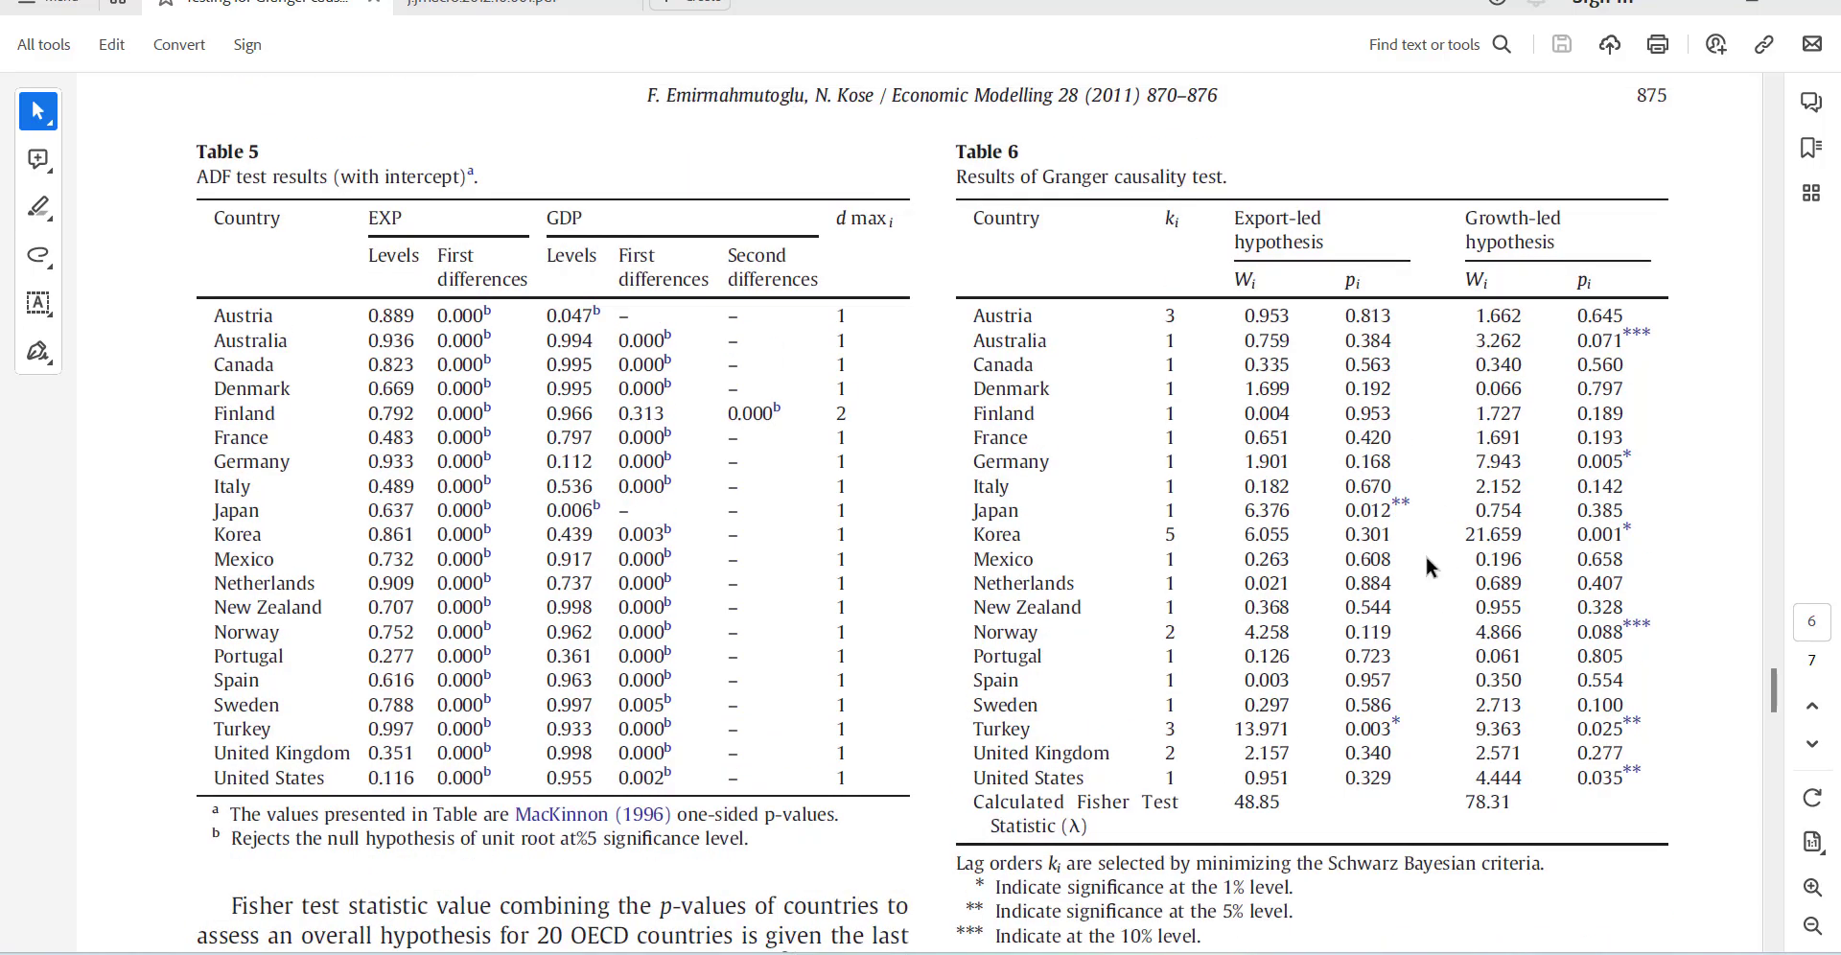
pyautogui.scroll(1, 1374, 746)
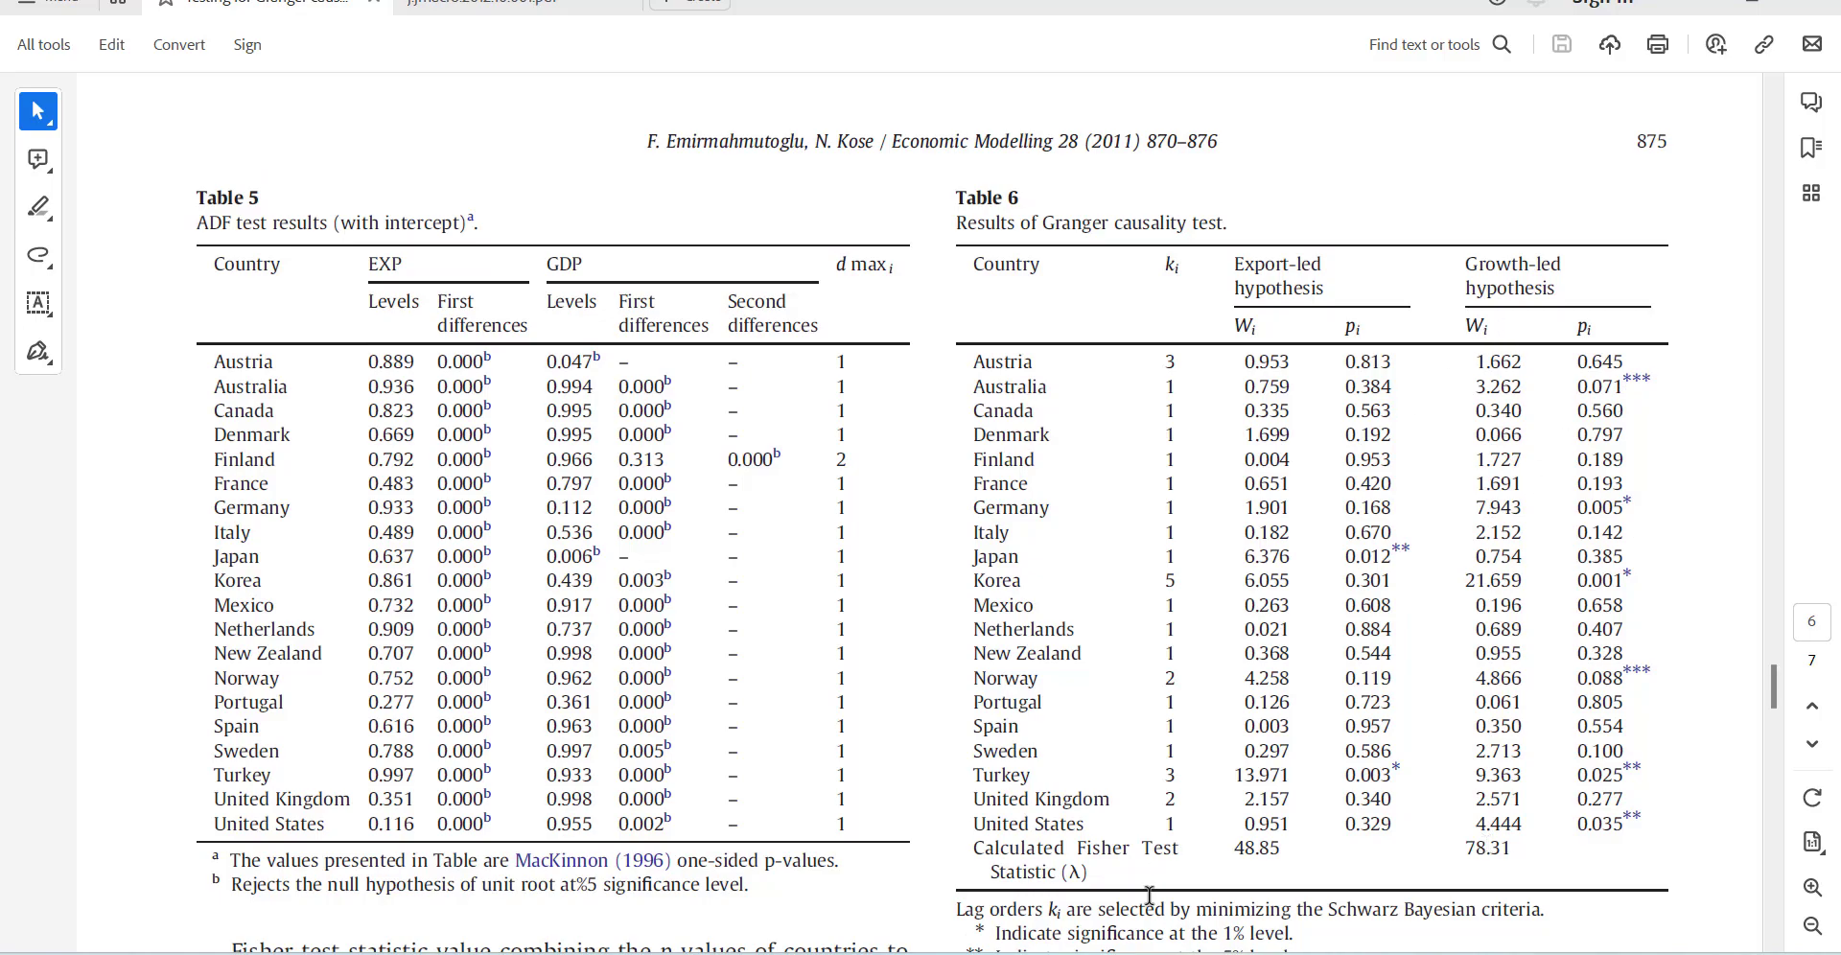
pyautogui.hotkey('alt', 'Tab')
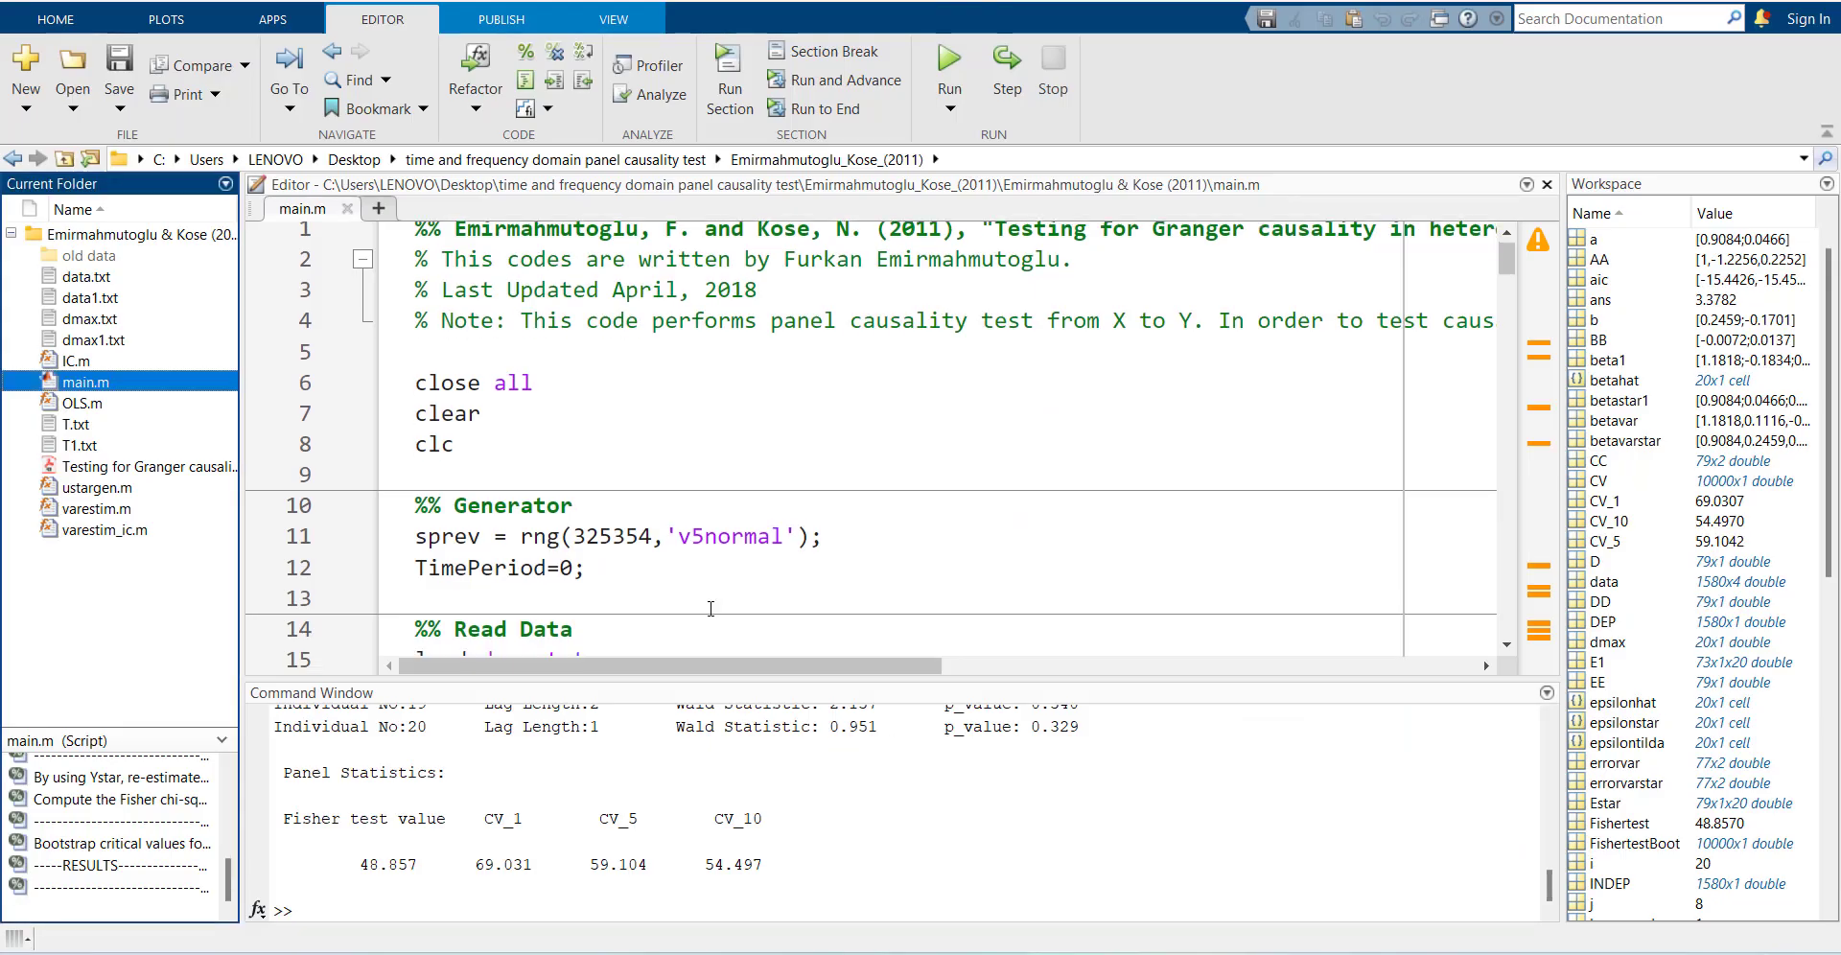
pyautogui.scroll(-11, 711, 609)
pyautogui.scroll(2, 872, 411)
pyautogui.scroll(6, 873, 412)
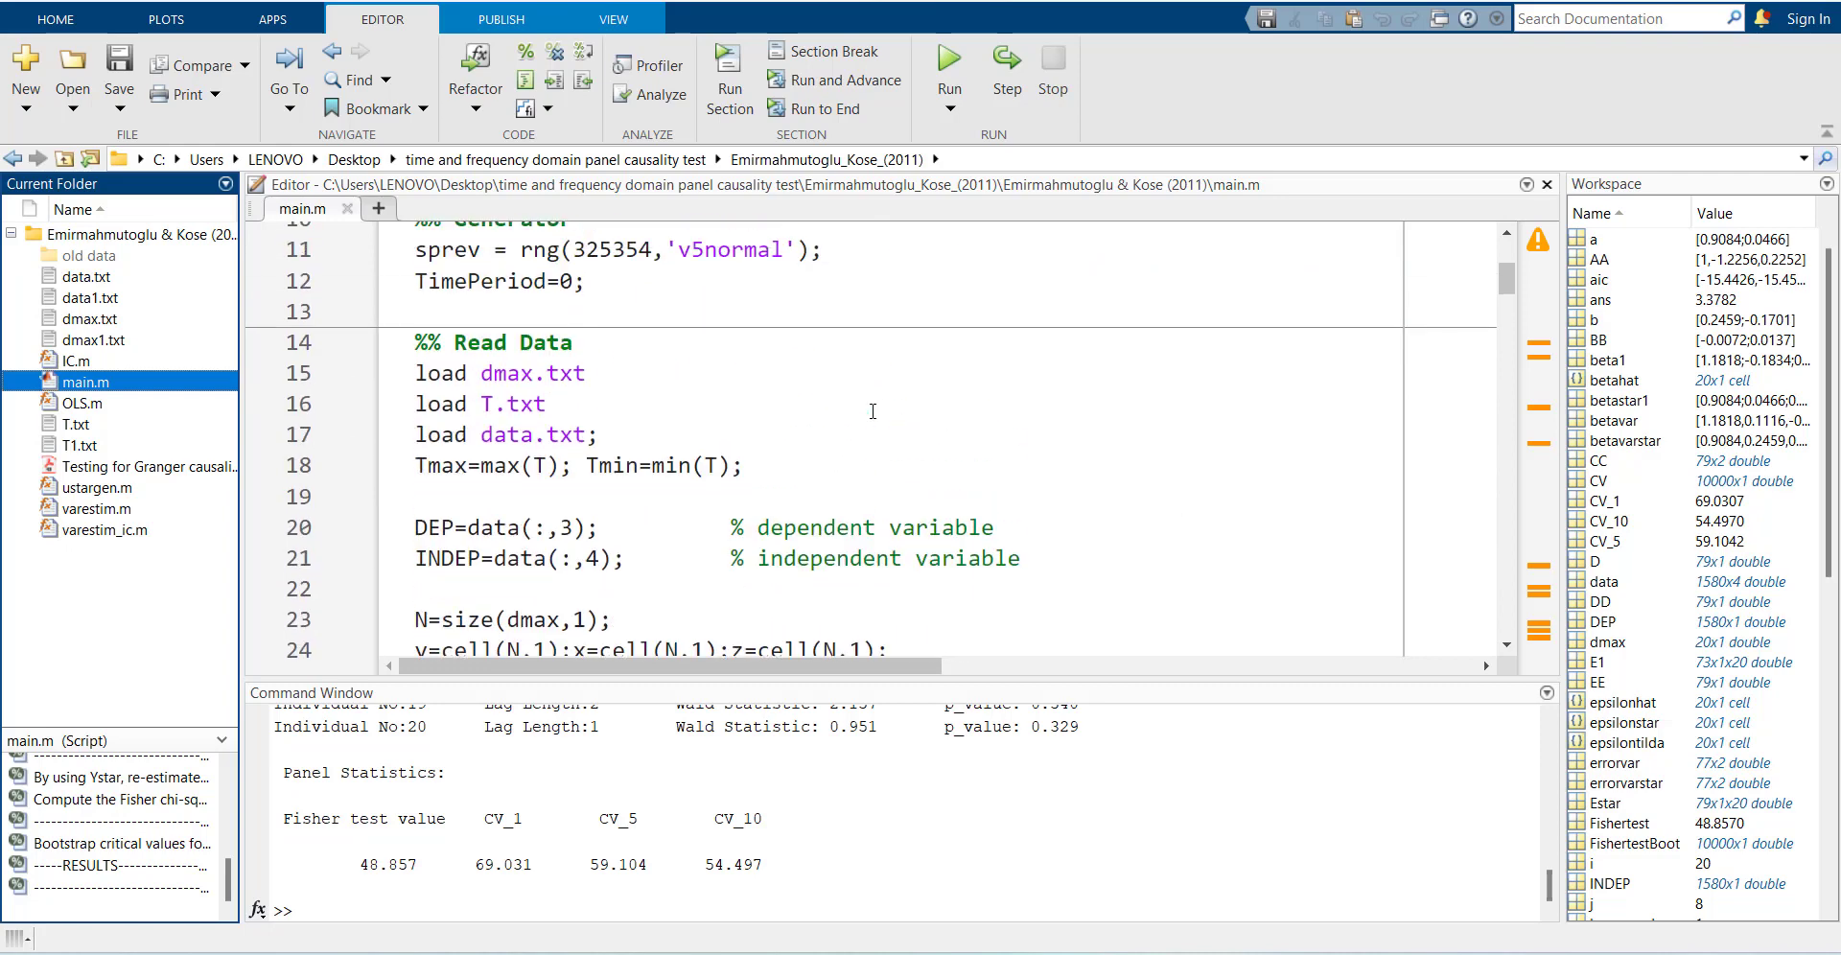
pyautogui.scroll(-2, 821, 452)
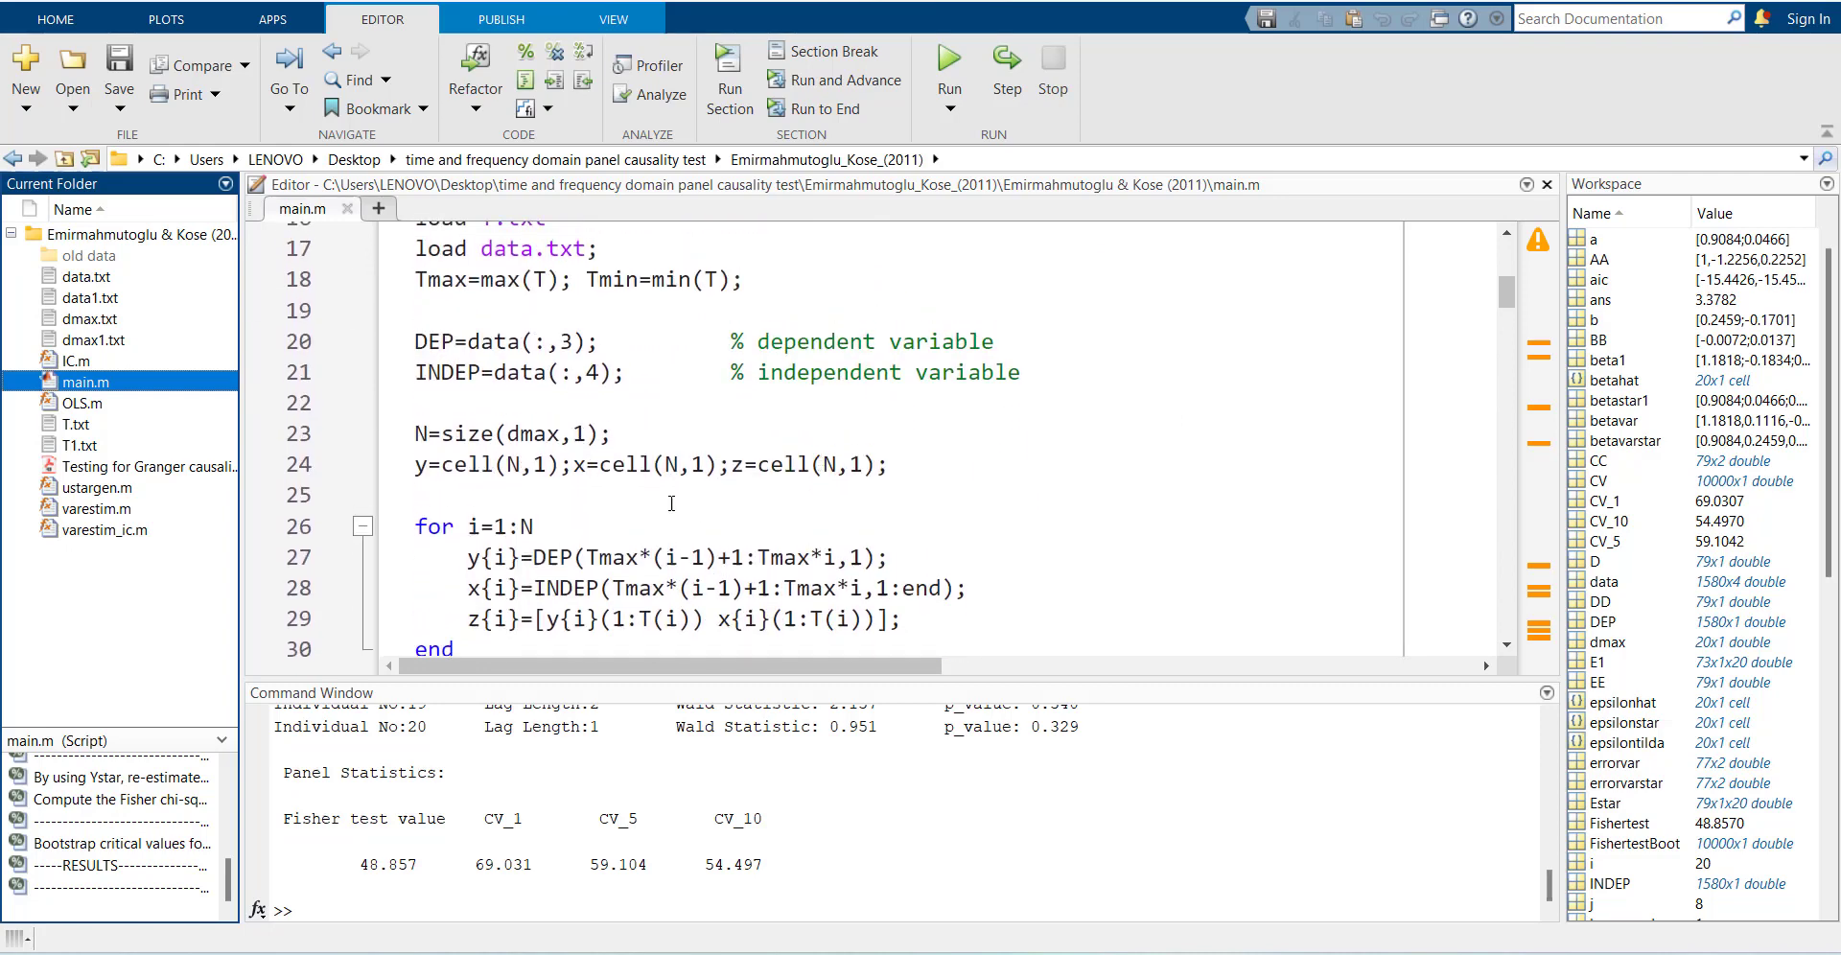
pyautogui.scroll(4, 822, 452)
pyautogui.scroll(-1, 539, 543)
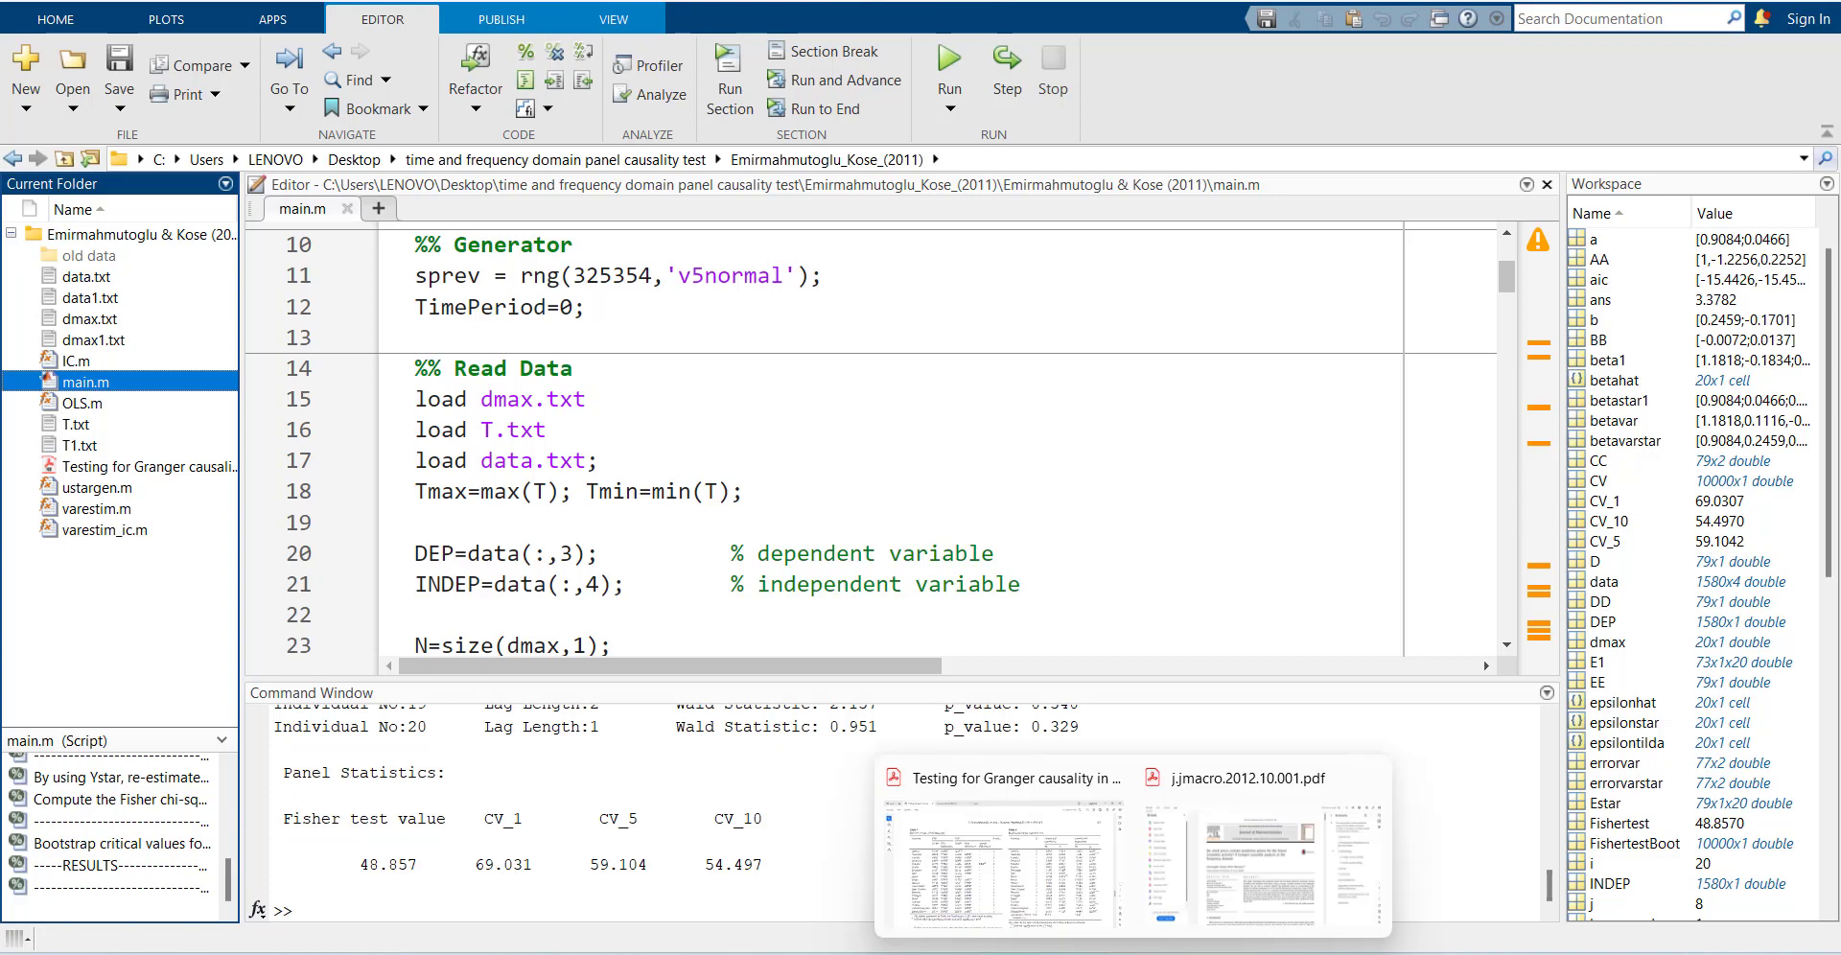
# Bring the Granger causality paper back in Acrobat, scrolled to its title page
pyautogui.click(1022, 875)
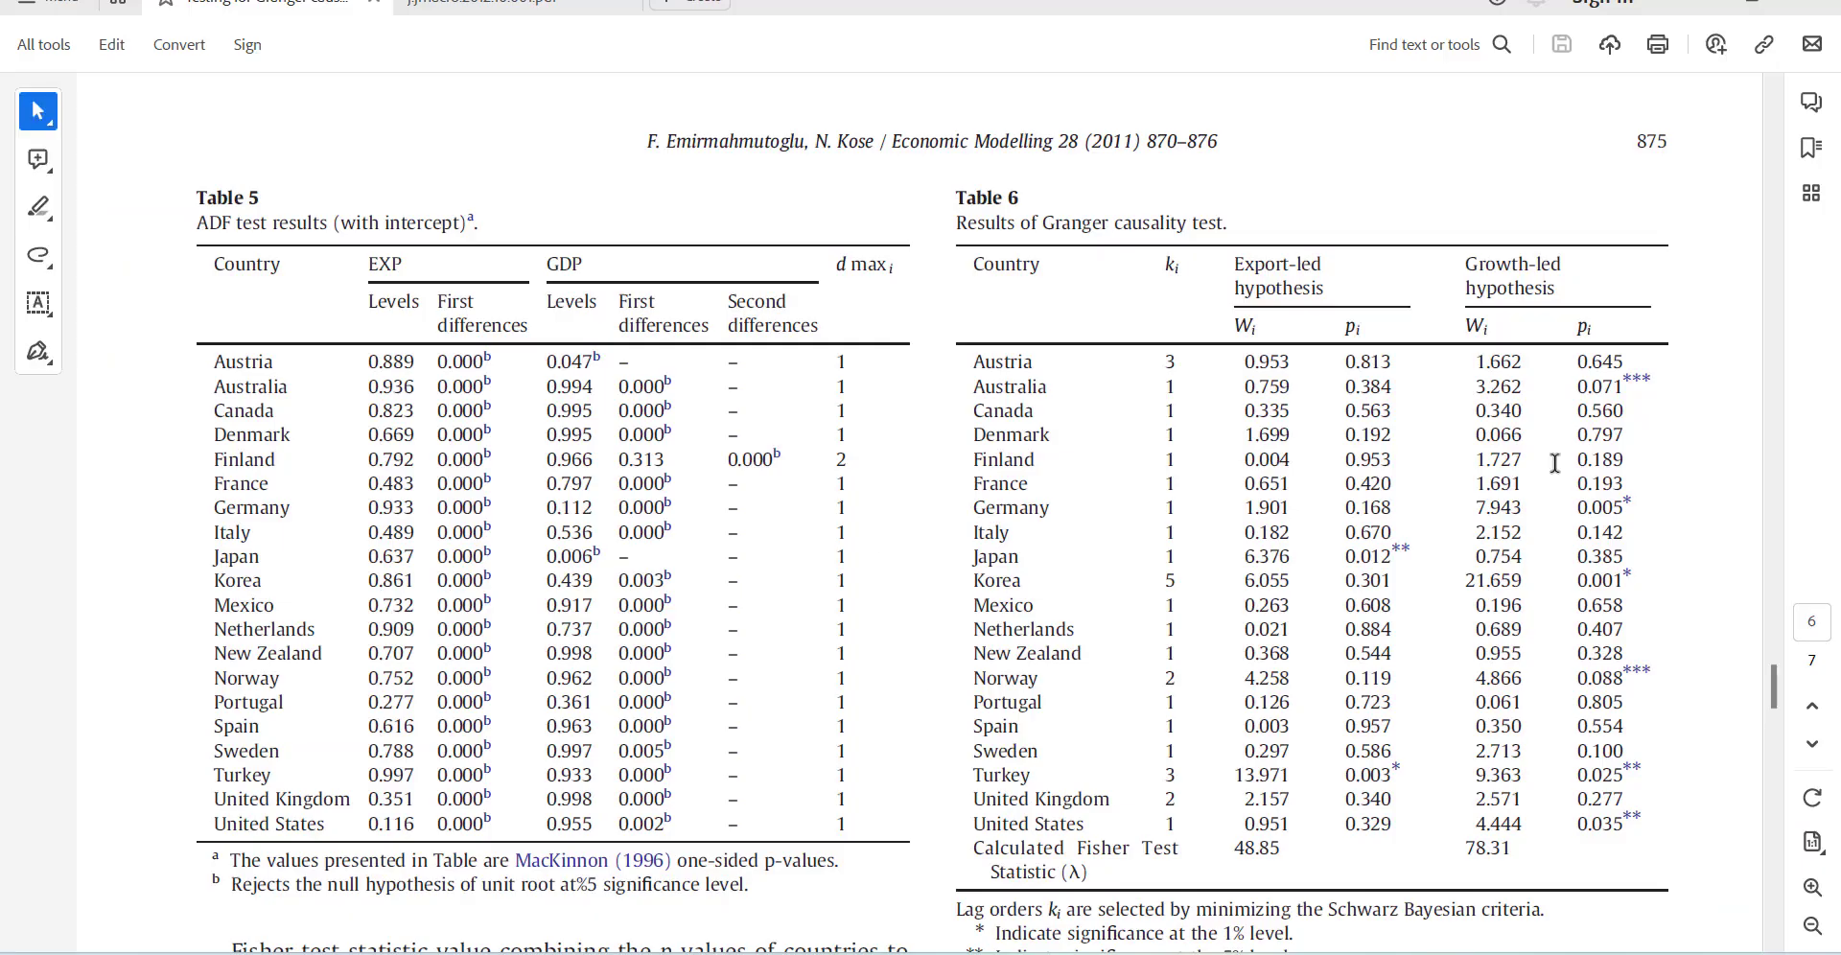
pyautogui.moveTo(1774, 686); pyautogui.dragTo(1757, 96)
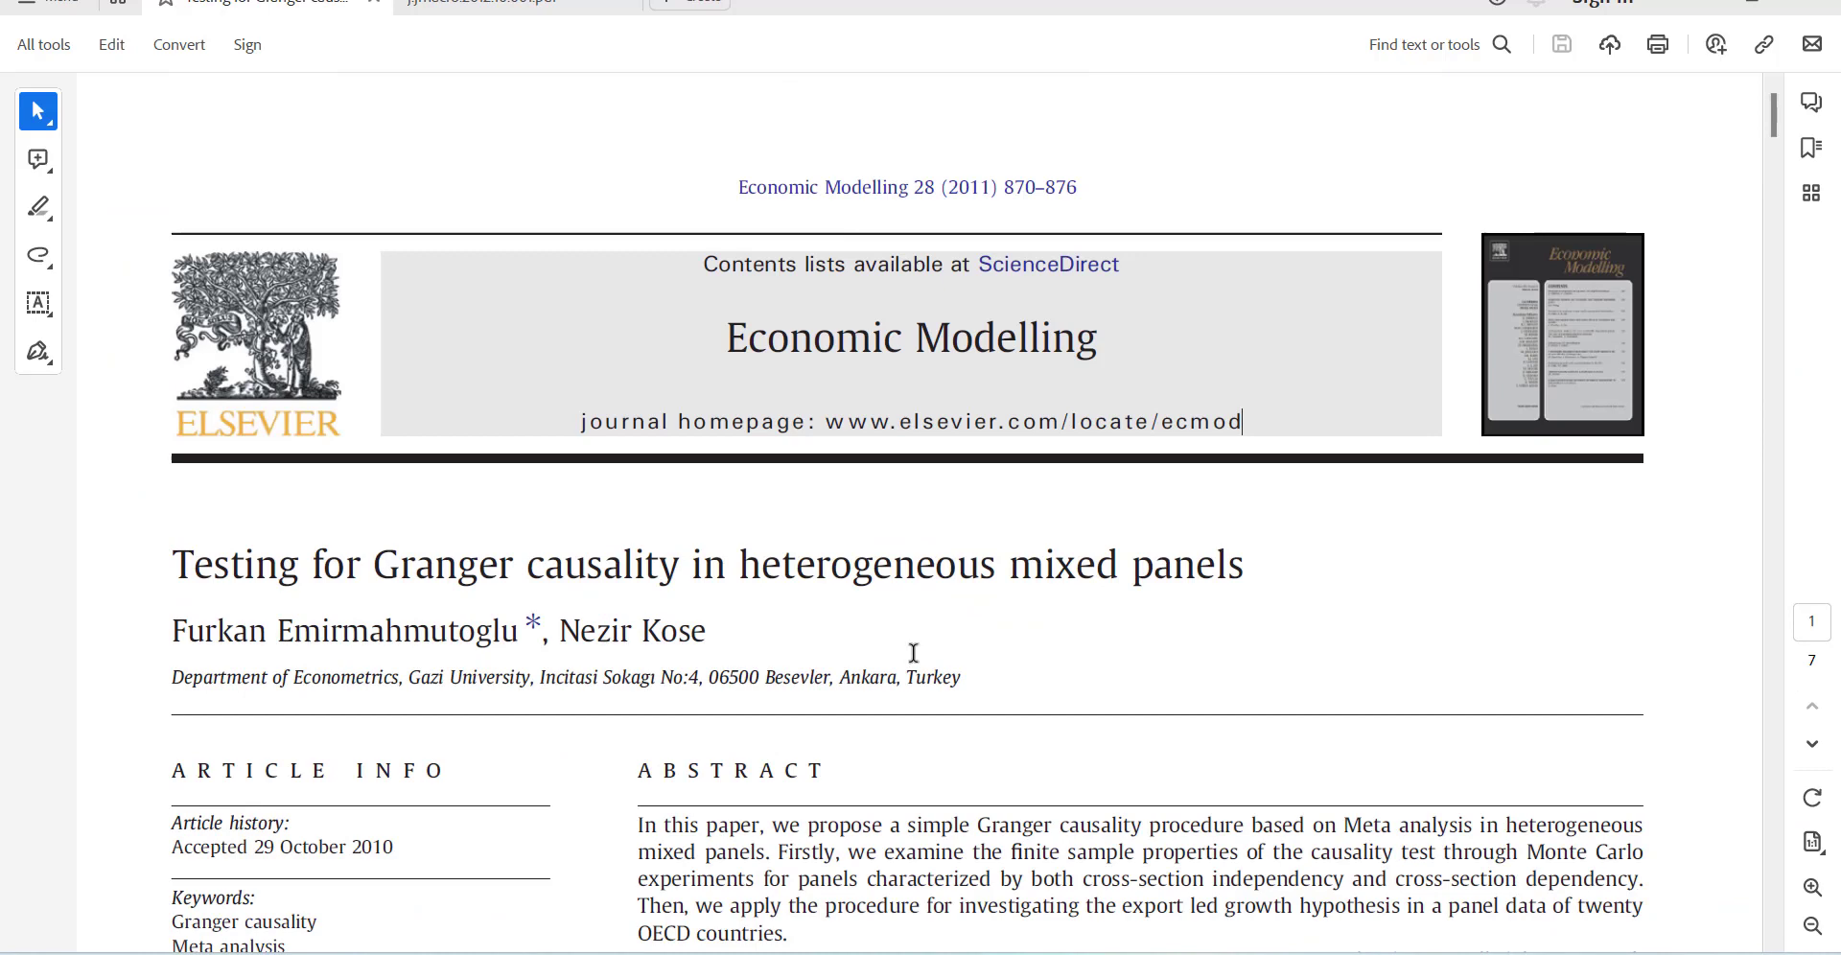